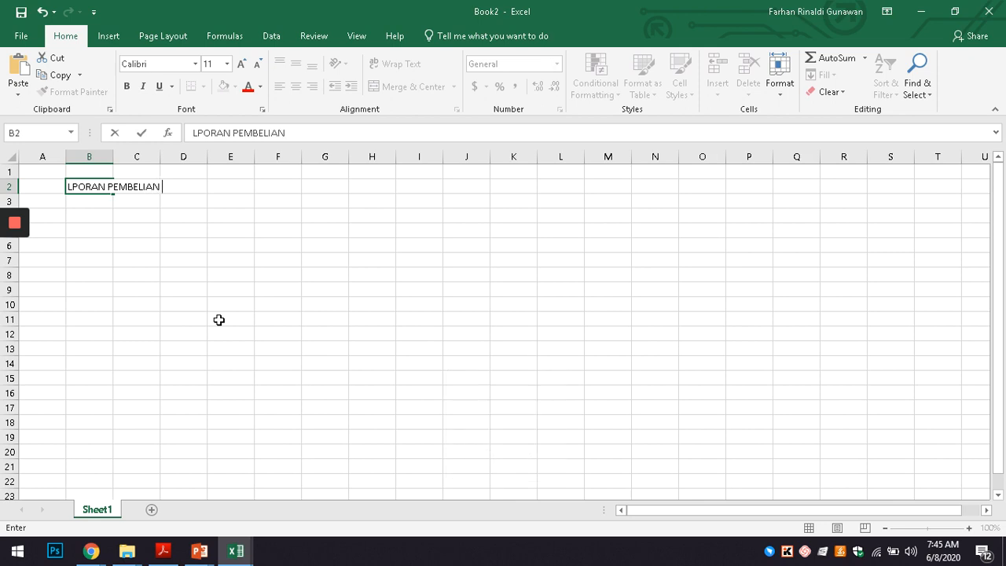
Step: Confirm the title in cell B2 and correct its first word so it reads "LAPORAN PEMBELIAN BARANG"
key(Return)
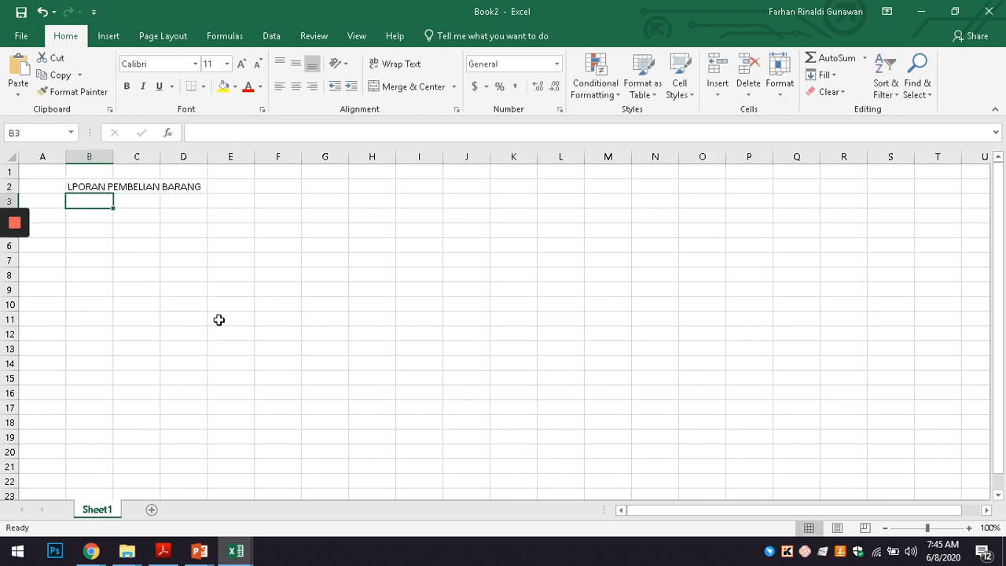
key(Up)
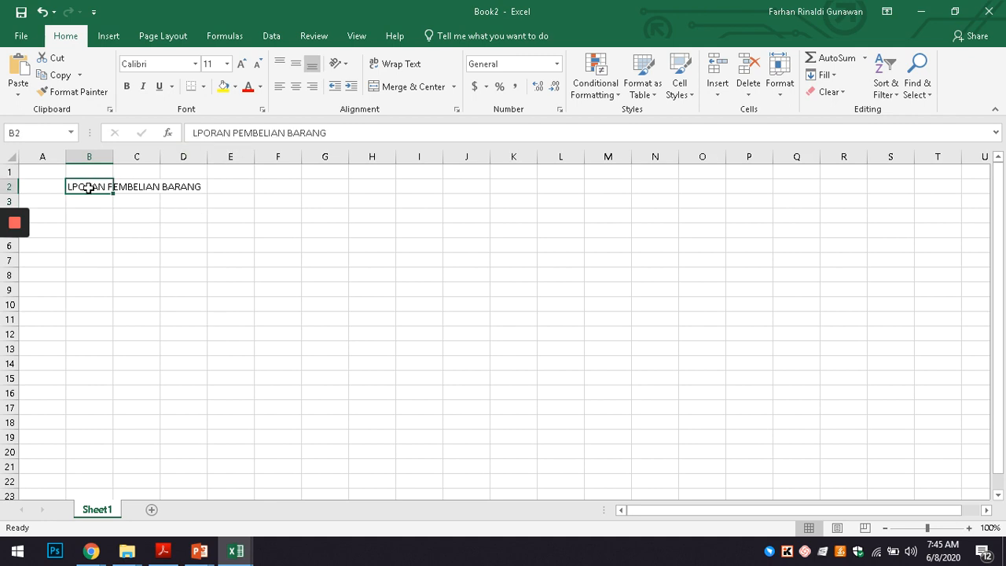
click(197, 132)
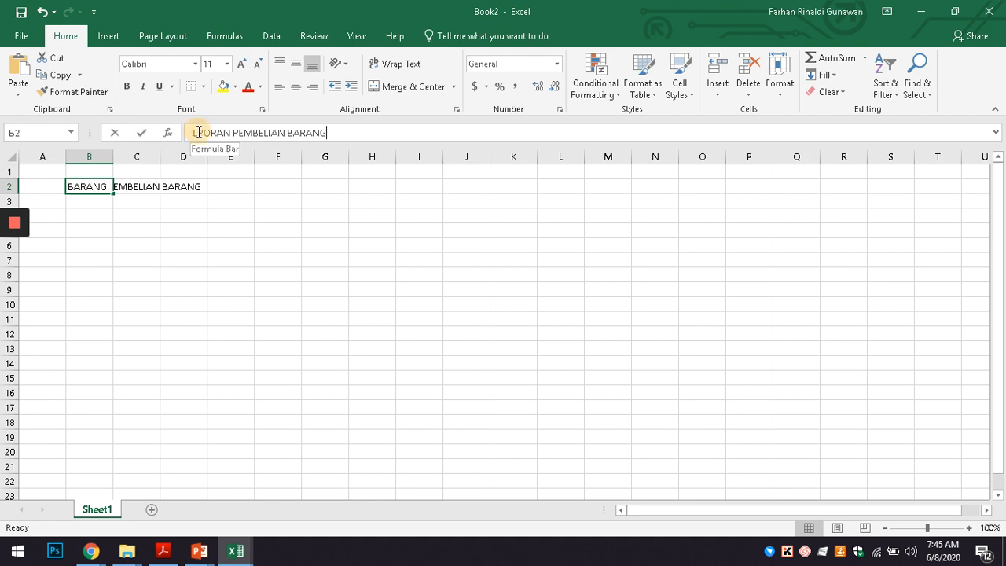
text(A)
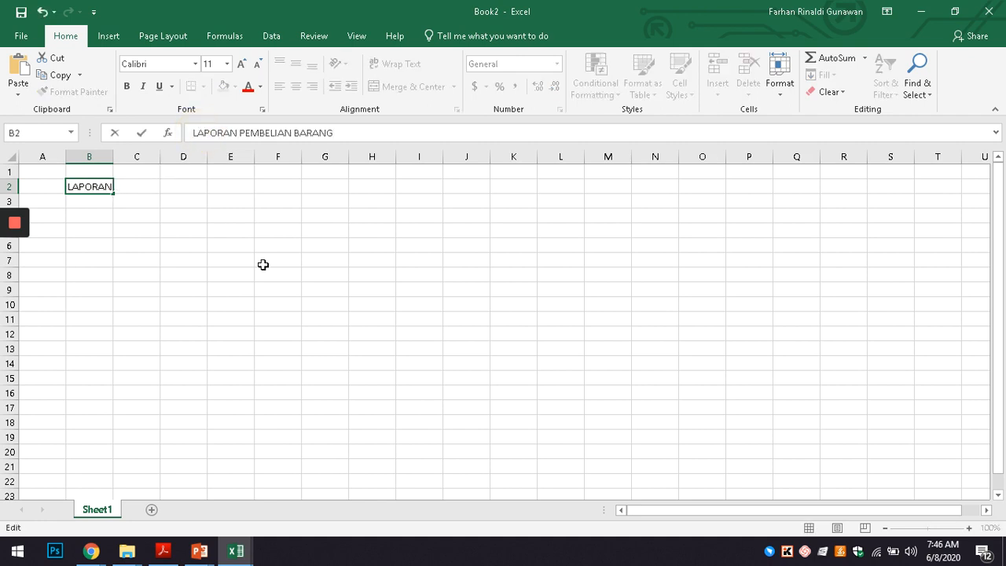
key(Return)
key(Up)
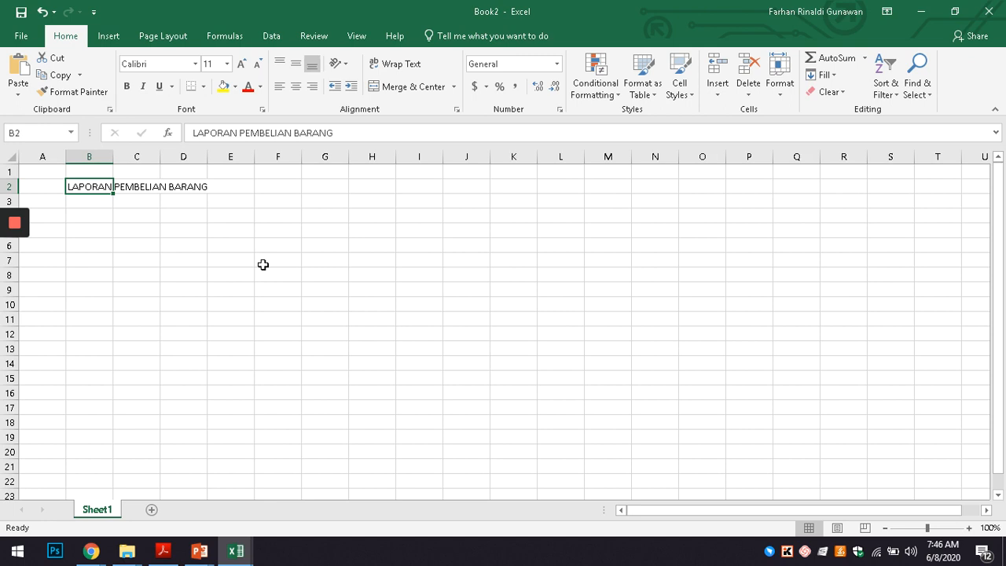
key(F2)
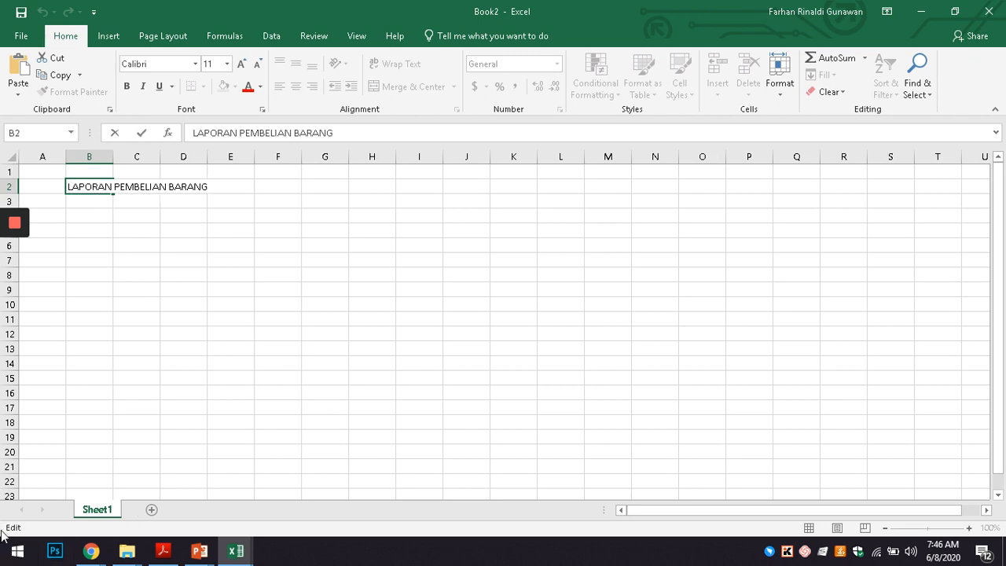
key(Escape)
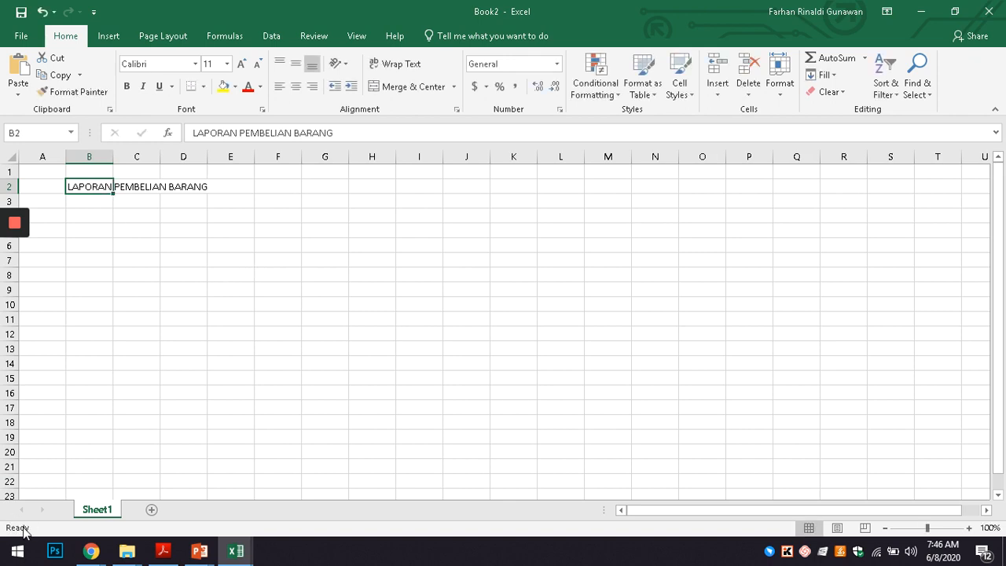
click(79, 202)
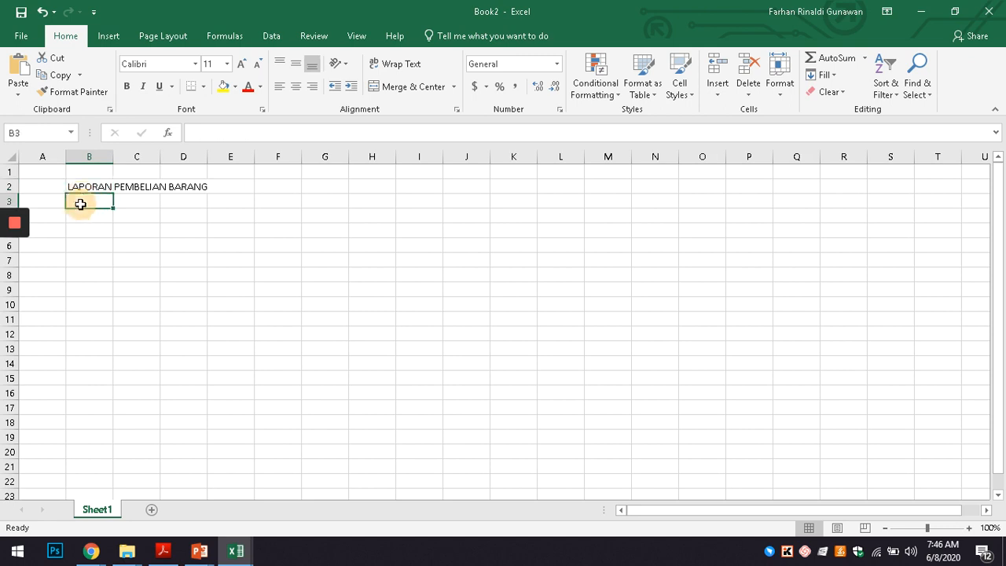
click(84, 189)
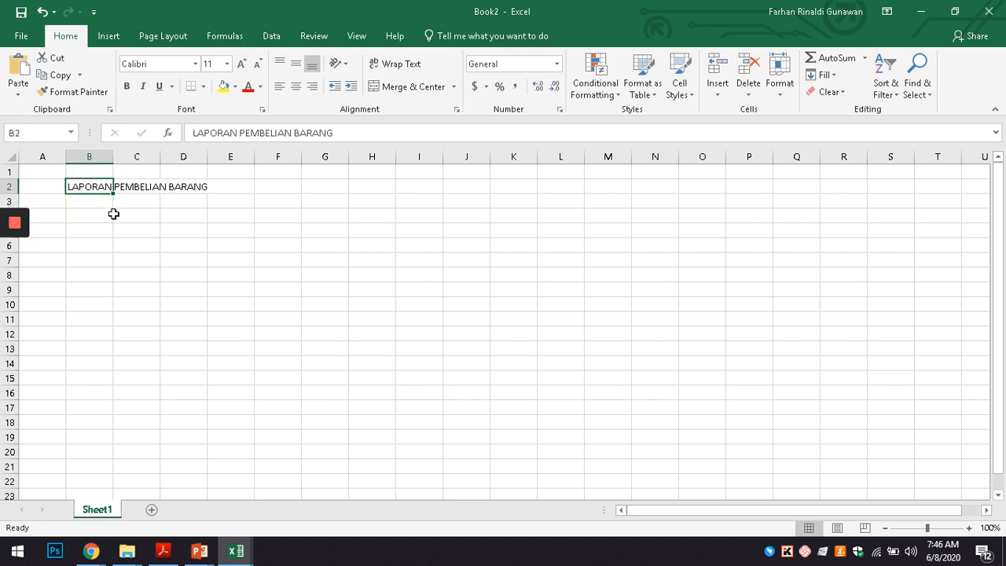
key(F2)
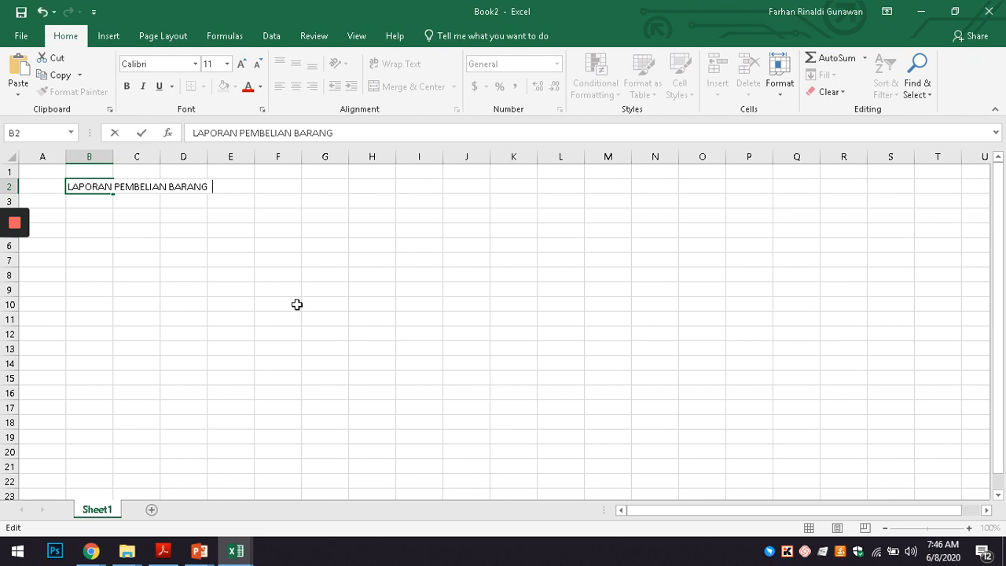
key(Return)
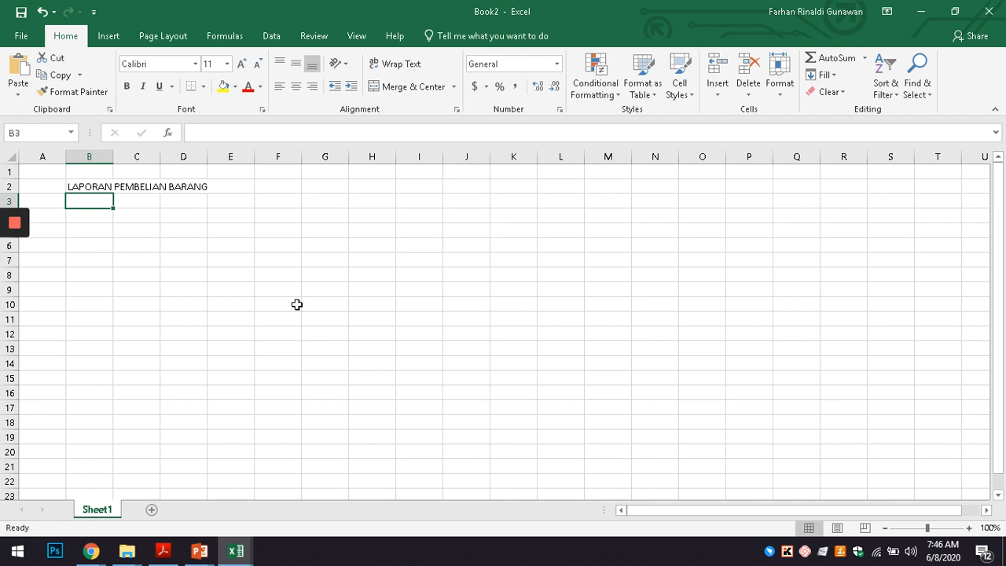
Step: Enter "LABORATORIUM KOMPUTER IBI KESATUAN" in cell B3 beneath the report title
text(LABOR)
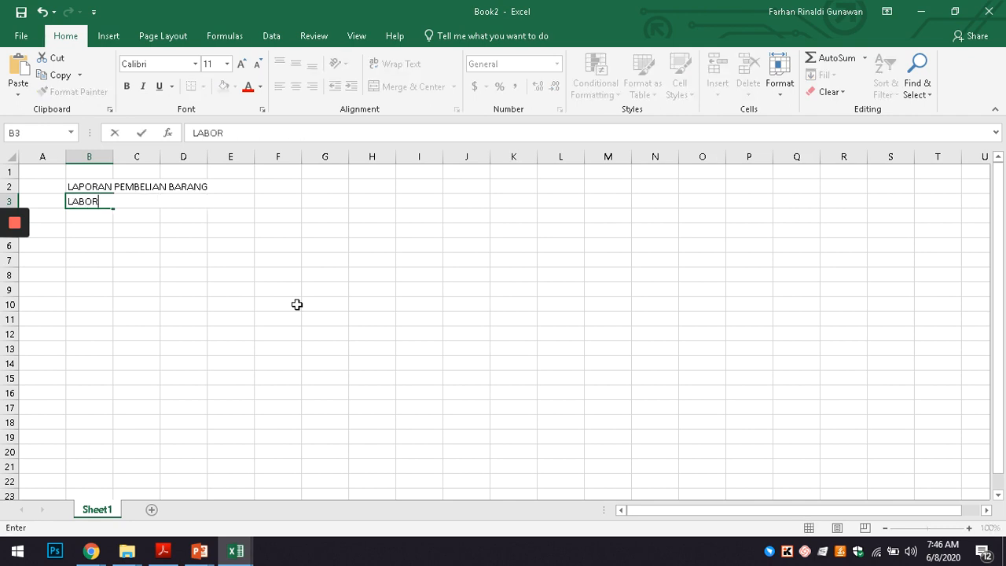
text(ATORIUM KOMPUTER)
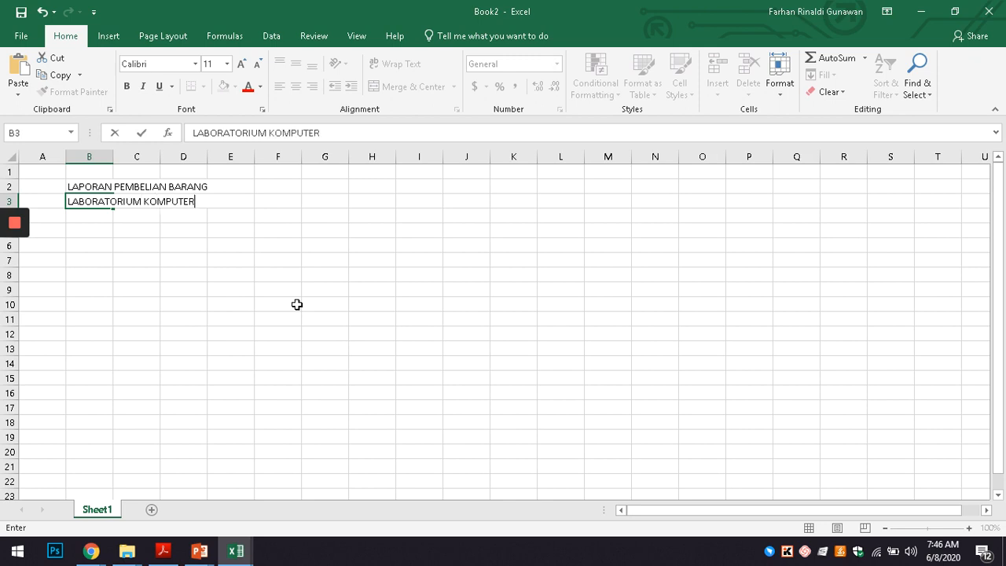
text( IBI KESATUAN)
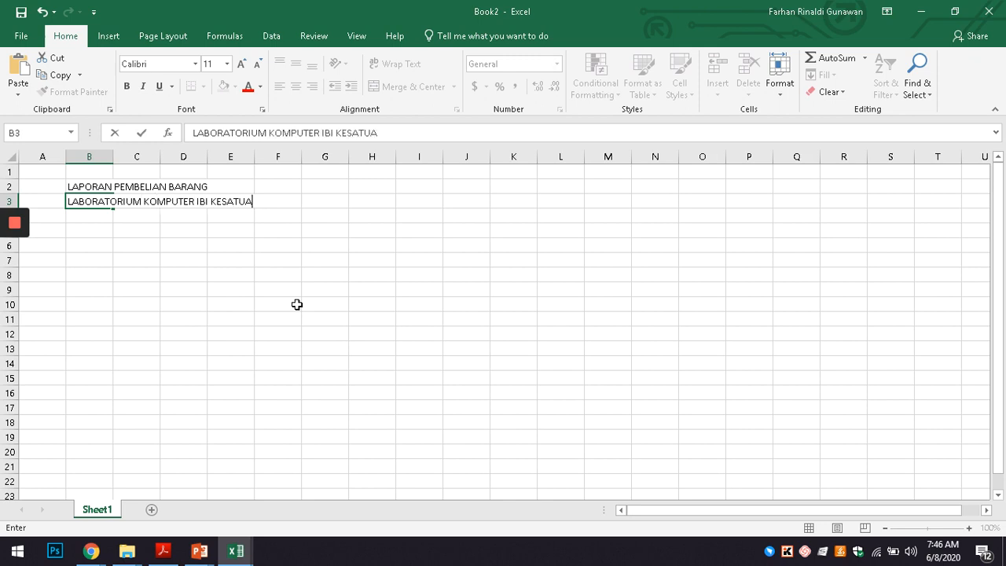
key(Return)
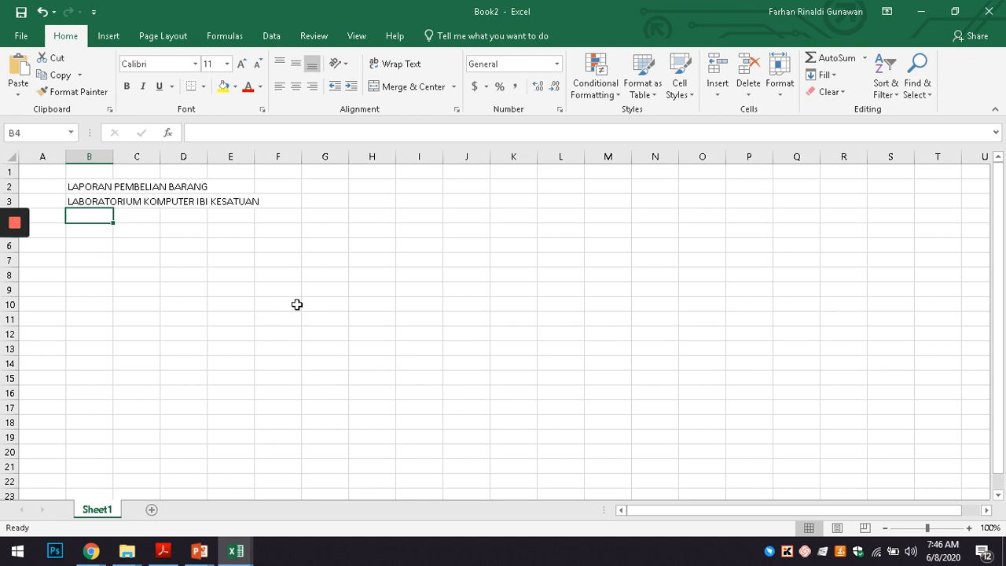
Step: Enter the laboratory's street address with city and postal code in cell B4
key(Caps_Lock)
text(Jl .R)
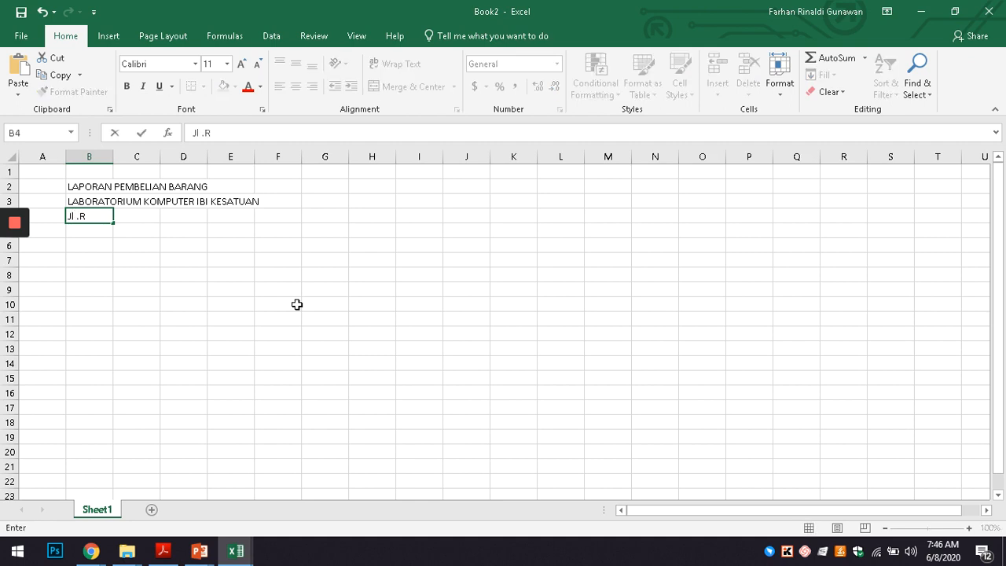
text(anggagading N)
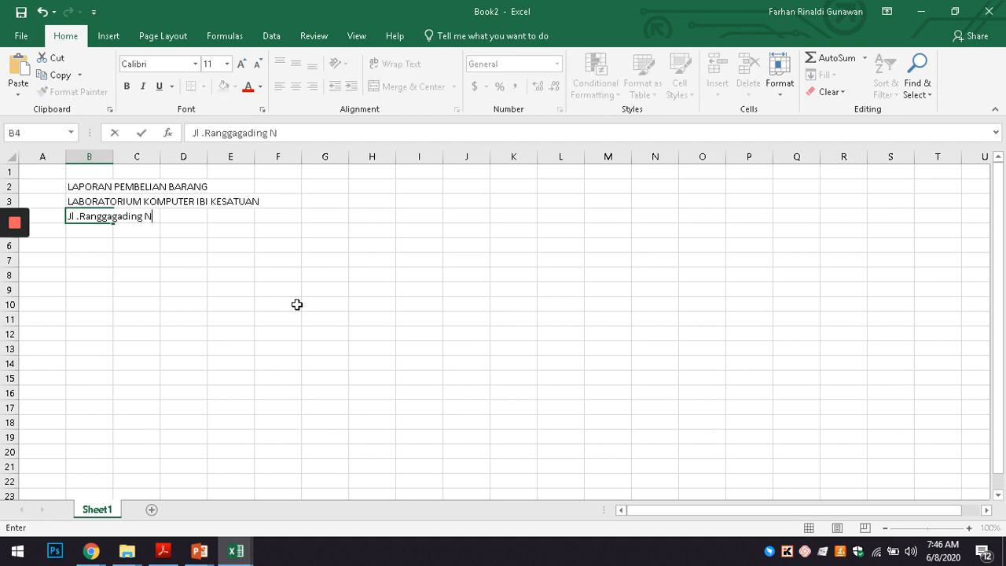
text(o. 1 Bogor  16123)
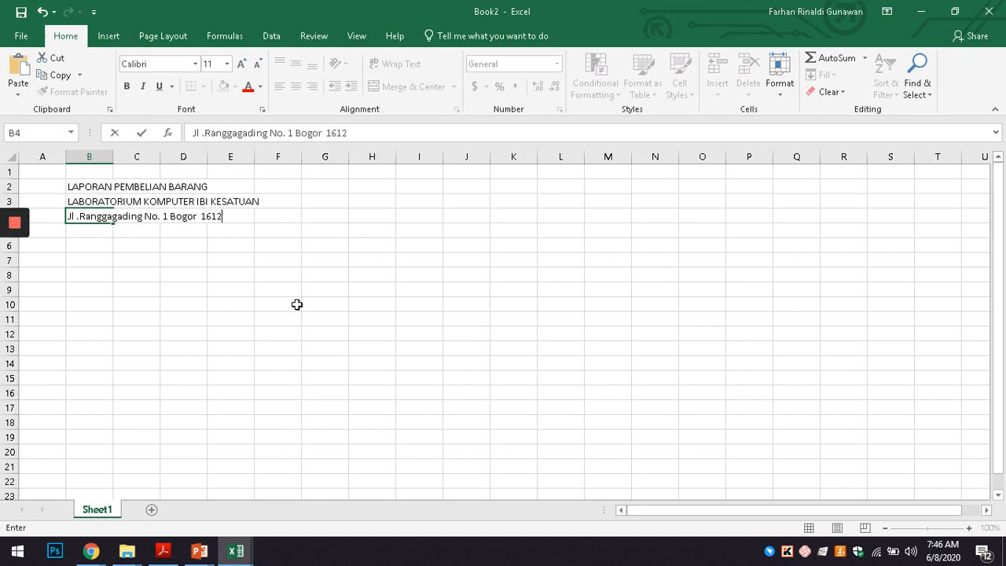
key(Return)
Step: Switch to Latihan1.pdf in Adobe Acrobat Reader to examine the purchase table's layout, and return to the Book2 workbook in Excel
key(alt+Tab)
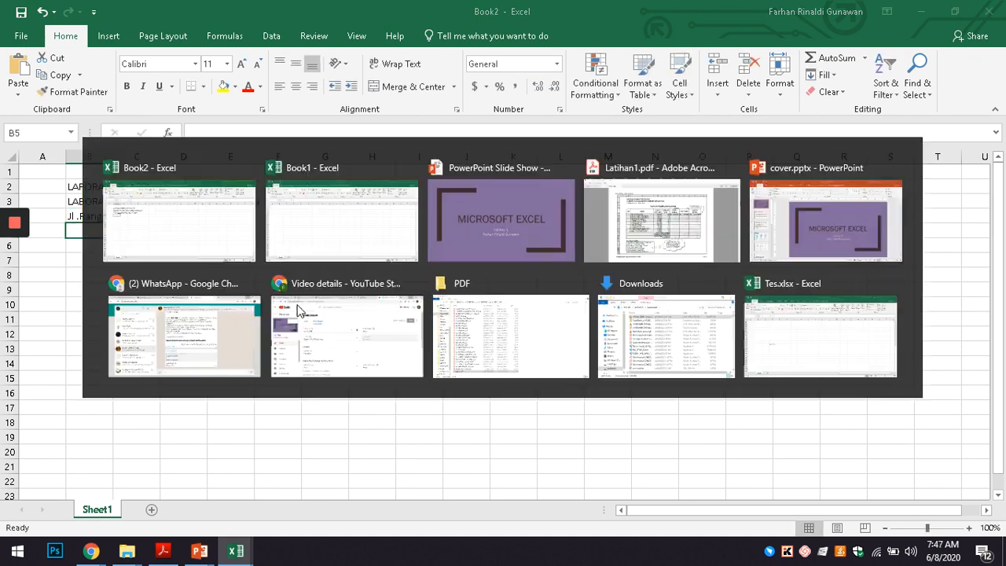
key(alt+Tab)
key(alt+Tab)
key(alt+Tab)
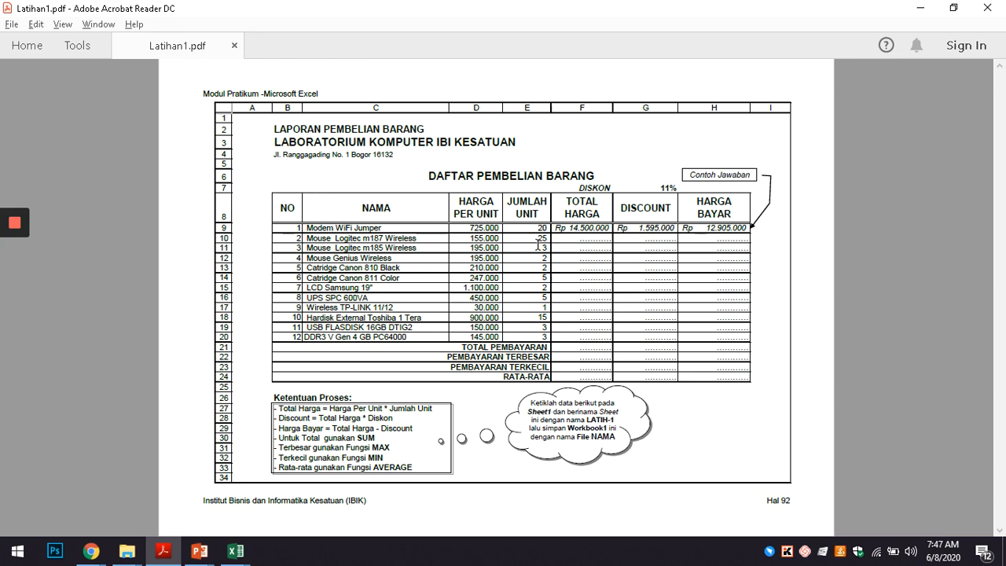
key(alt+Tab)
key(Tab)
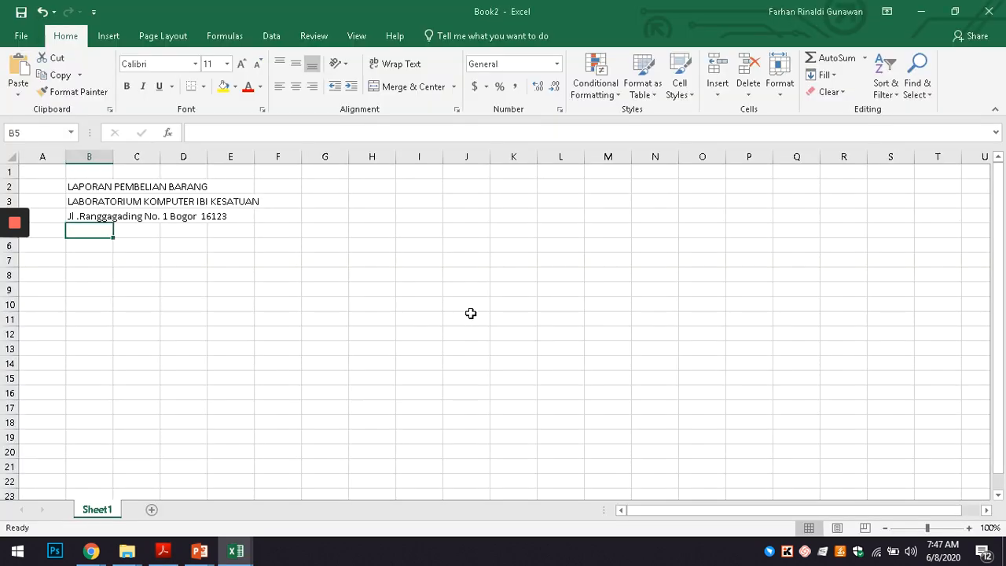
Step: Enter the table heading "DAFTAR PEMBELIAN BARANG" in cell B6, leaving row 5 empty
key(Down)
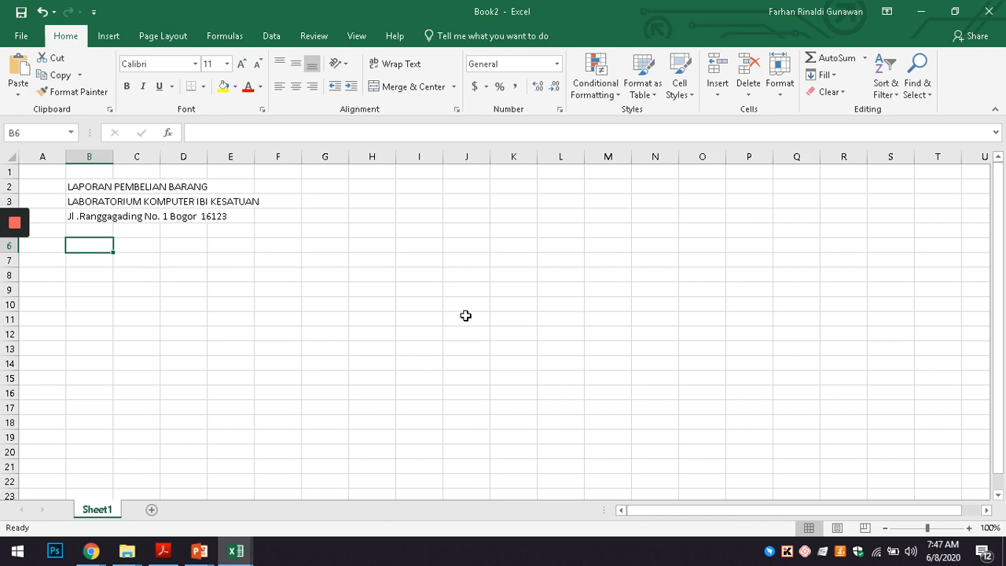
key(Caps_Lock)
text(DA)
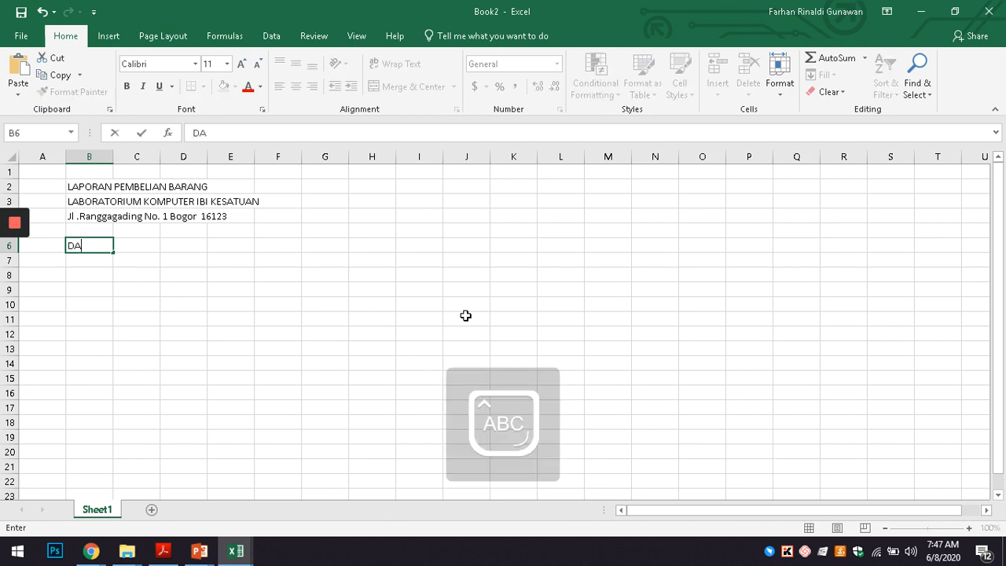
text(FTAR PEMBELIA)
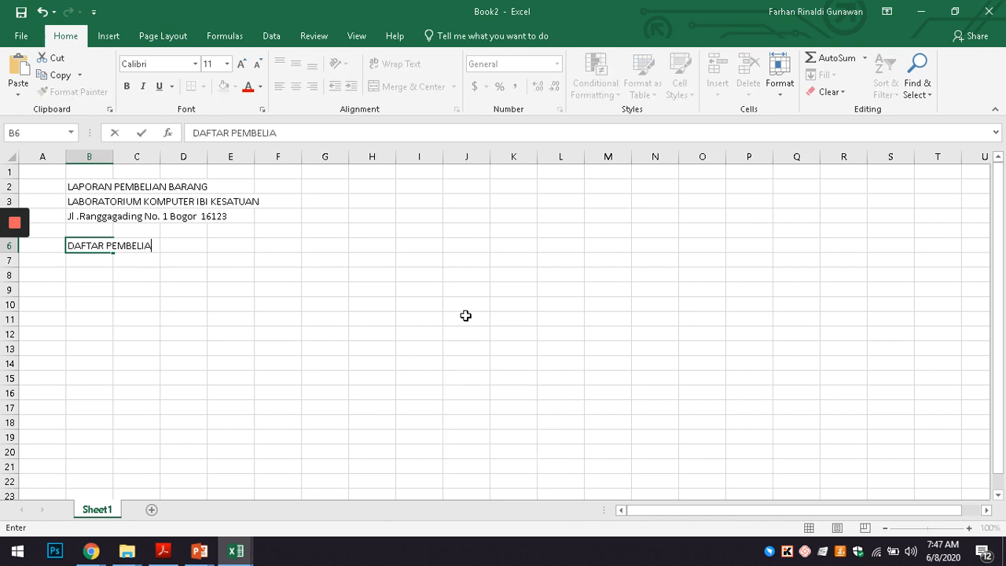
text(N BARANG)
key(Return)
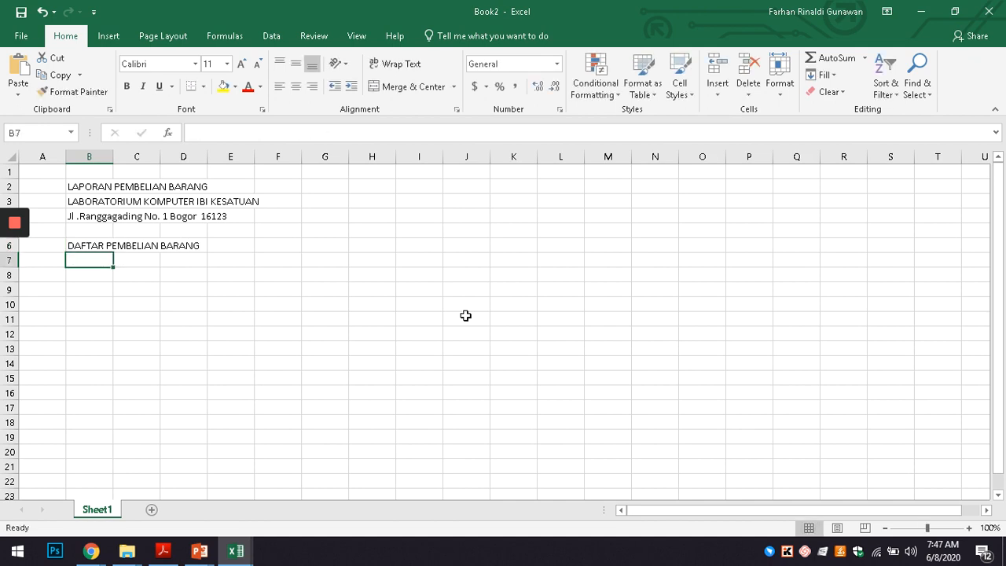
Step: Enter the column headers NO, NAMA and HARGA PER UNIT in cells B8 to D8
key(Return)
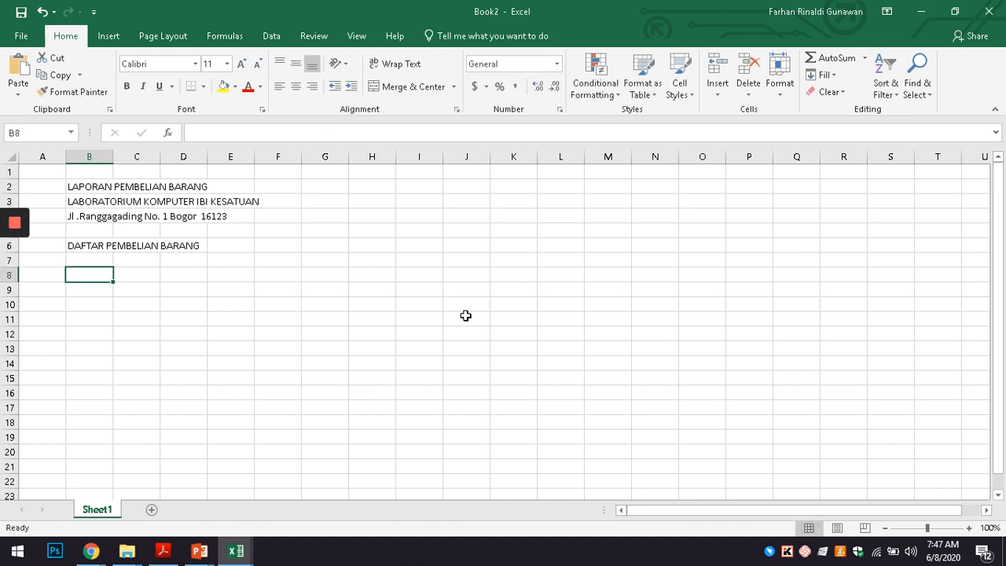
text(NO)
key(Tab)
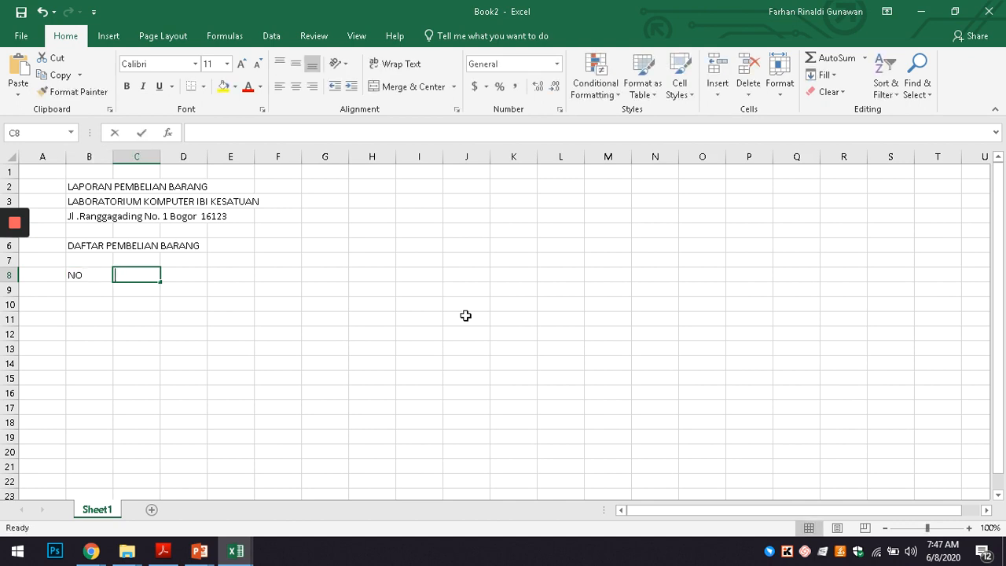
text(NAMA)
key(Tab)
text(HARGA)
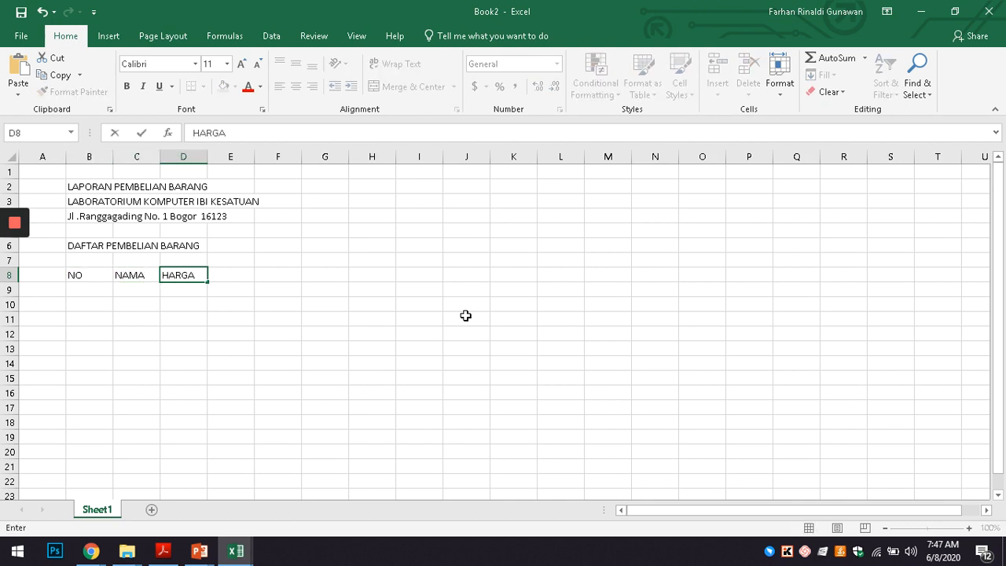
text( PER UNIT)
key(Return)
Step: Enter the column header JUMLAH UNIT in cell E8, beside the unit price header
key(Up)
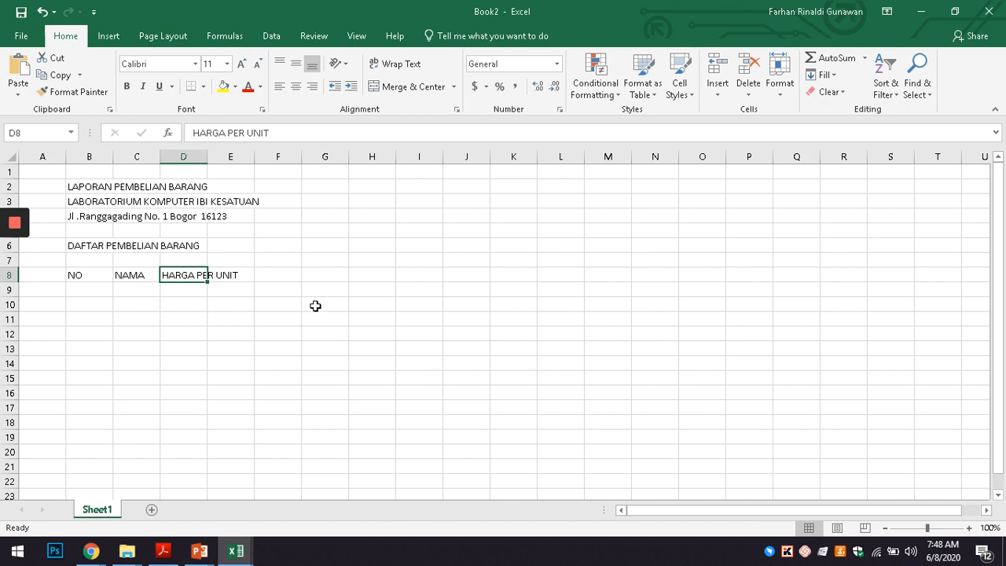
key(Right)
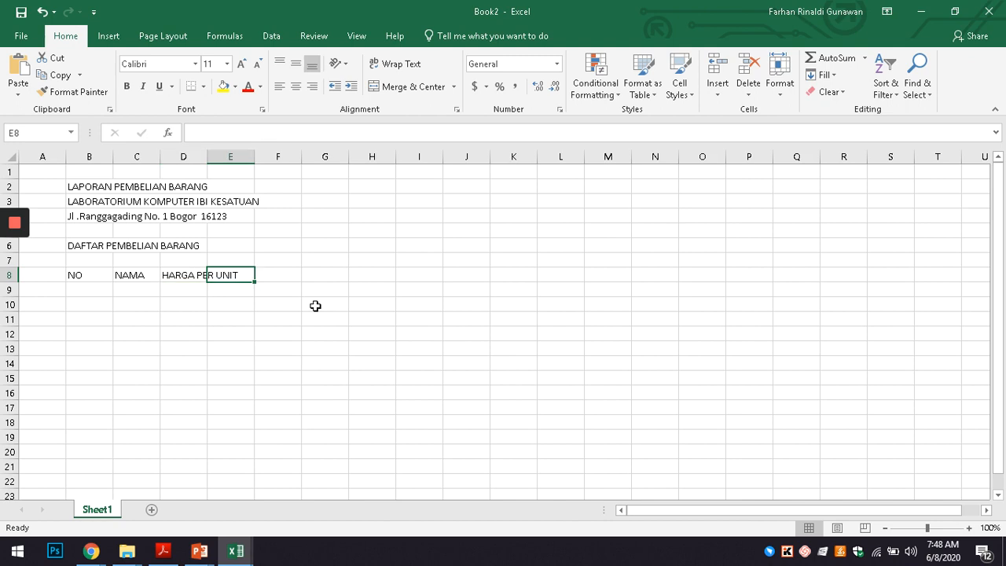
key(Left)
key(Right)
text(JUMLA)
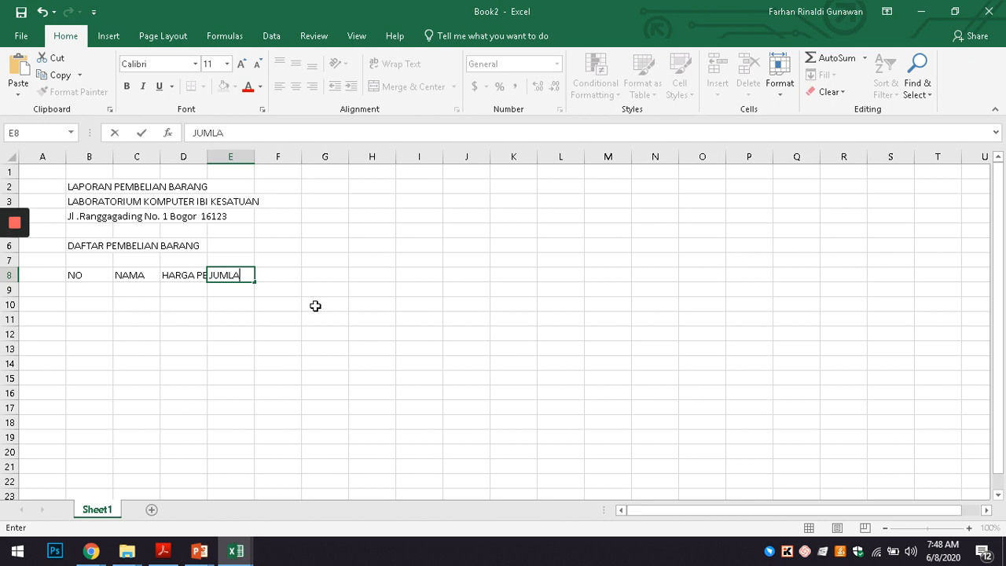
text(H UNIT)
key(Tab)
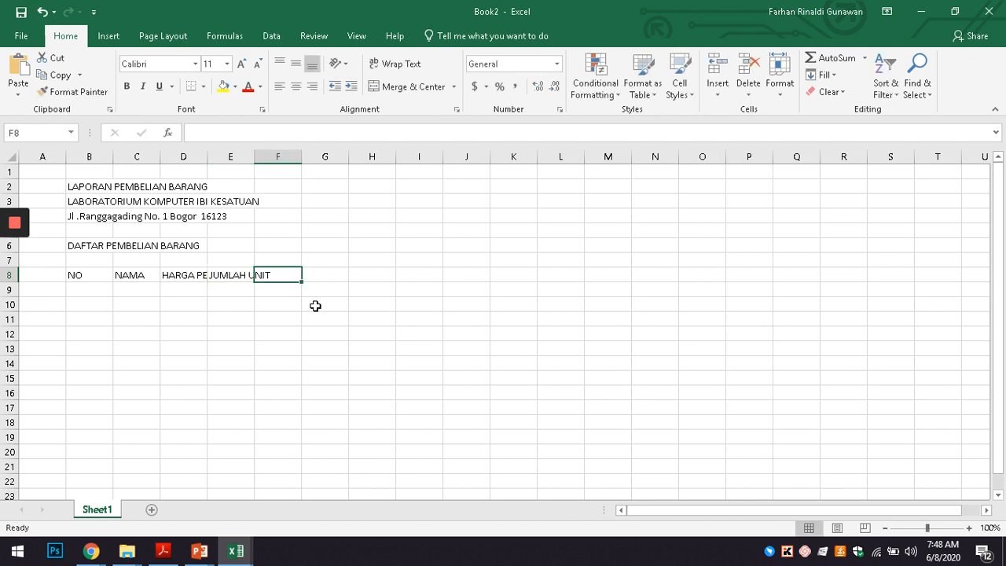
Step: Enter the column headers TOTAL HARGA in cell F8 and DISCOUNT in cell G8
text(TOTAL HARGA)
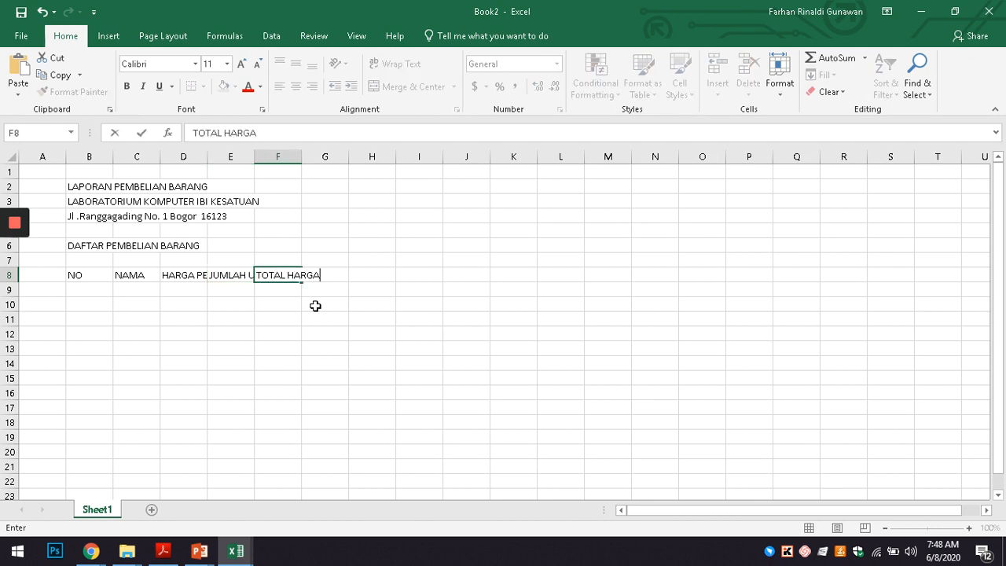
key(Return)
key(Up)
key(Right)
text(DISCOUN)
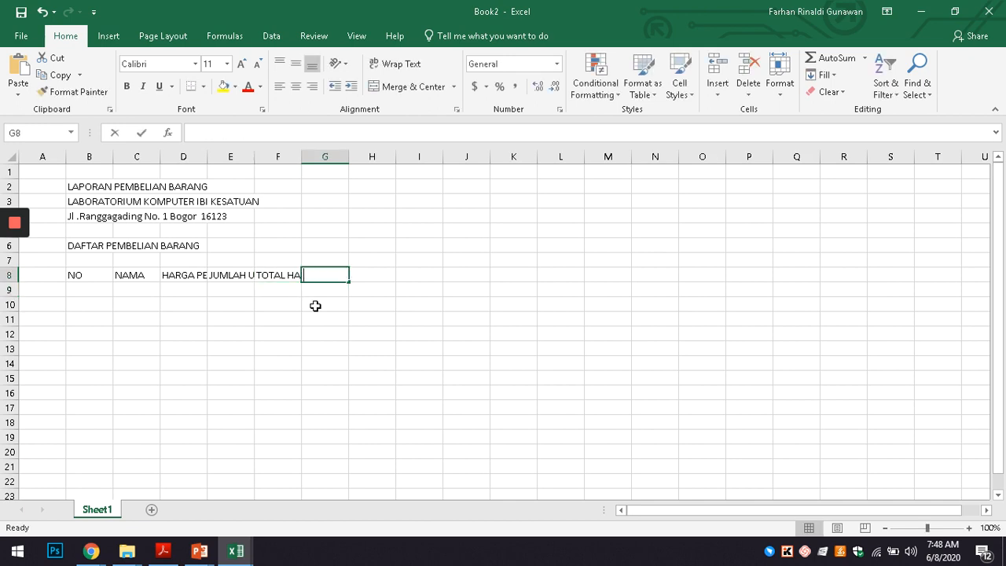
text(T)
key(Tab)
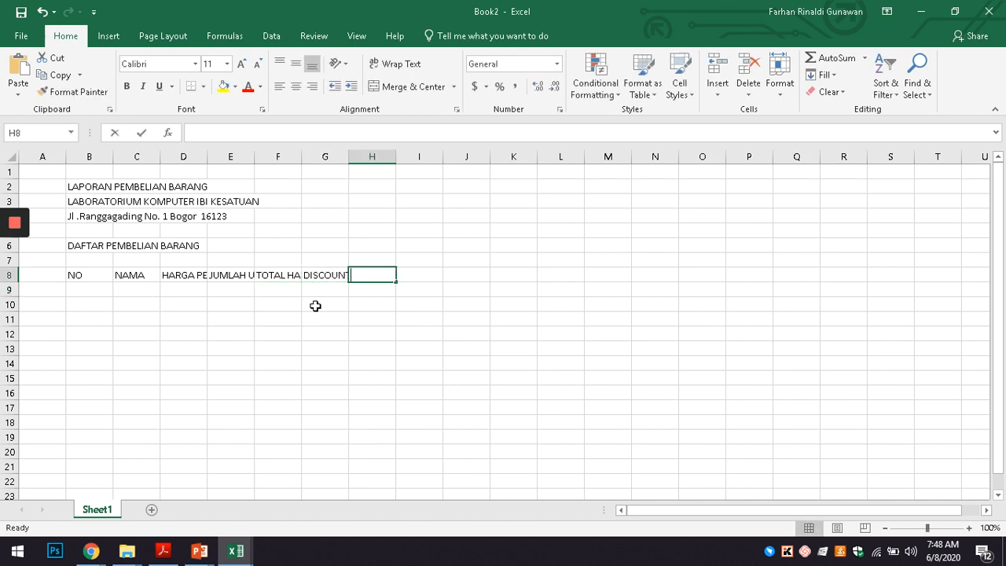
Step: Enter the column header HARGA BAYAR in cell H8, beside the DISCOUNT header
text(HARGA BAYAR)
key(Return)
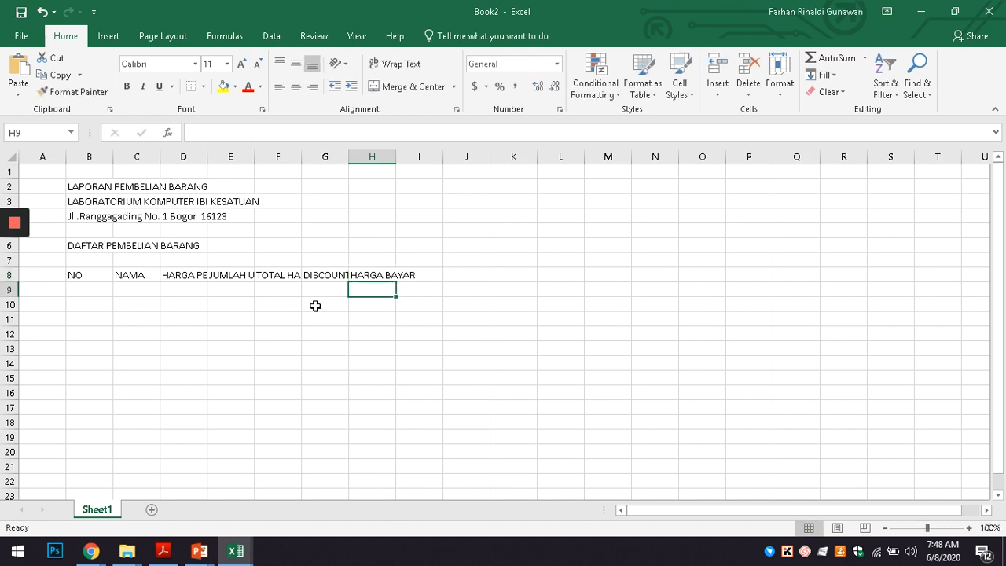
key(Up)
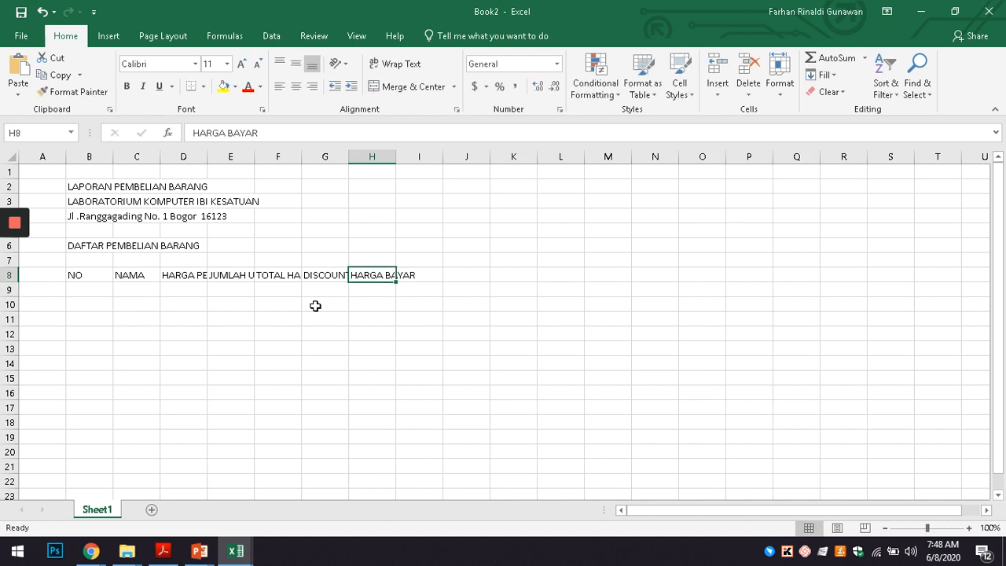
Step: Start the first table row with number 1 in cell B9 and the item name "Modem Wifi Jumper" in cell C9
click(92, 275)
click(84, 291)
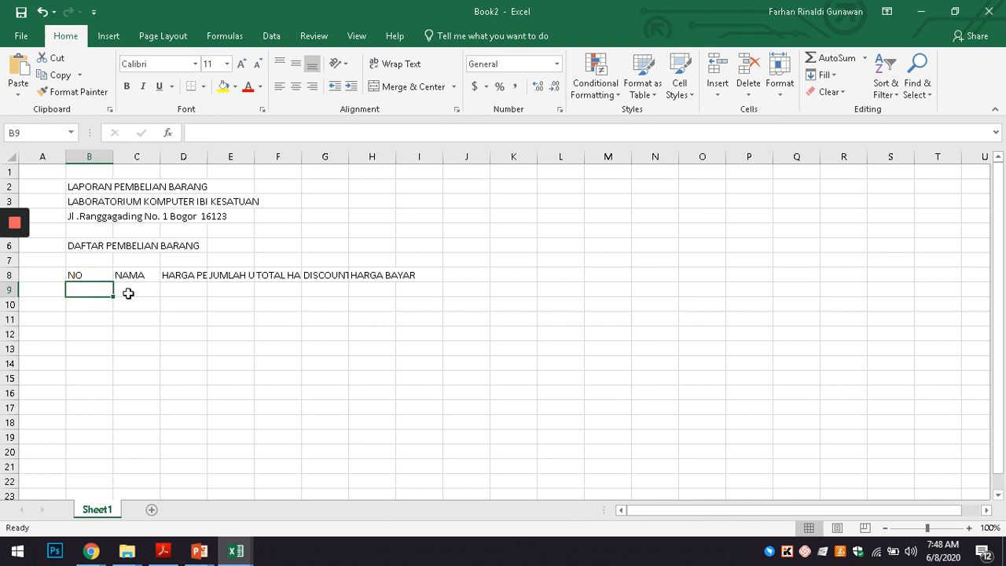
text(1)
key(Tab)
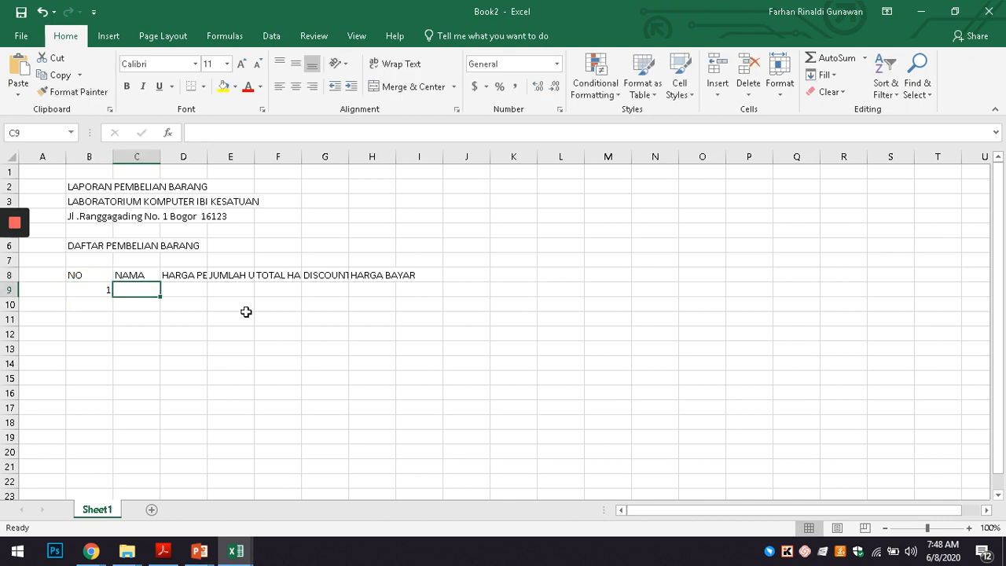
key(Caps_Lock)
text(mO)
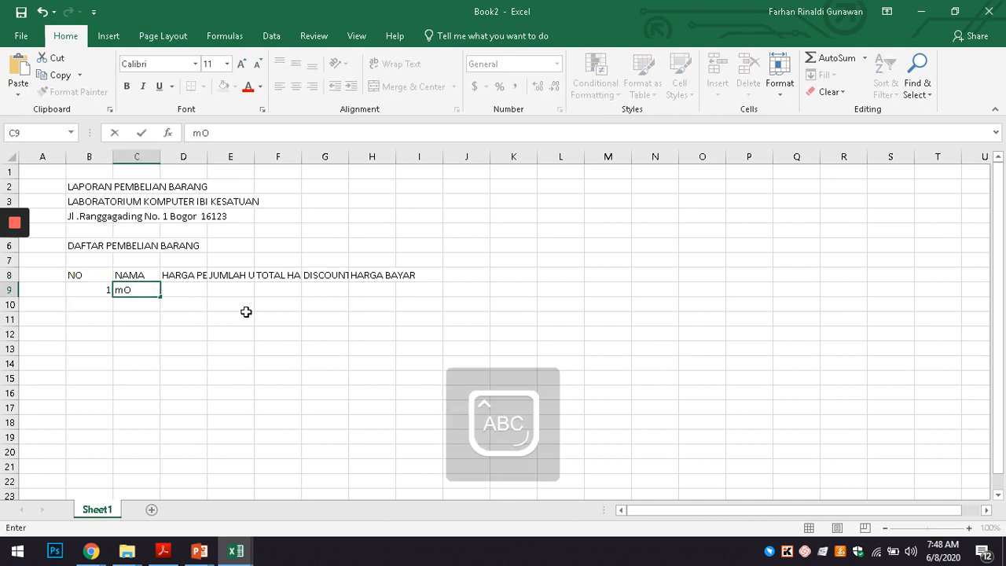
text(DEM )
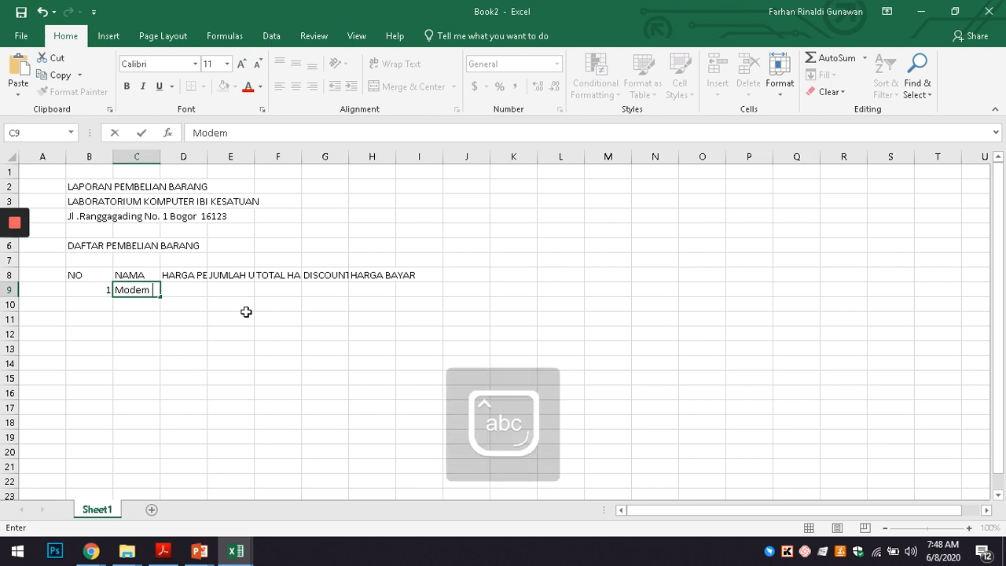
text(Wifi)
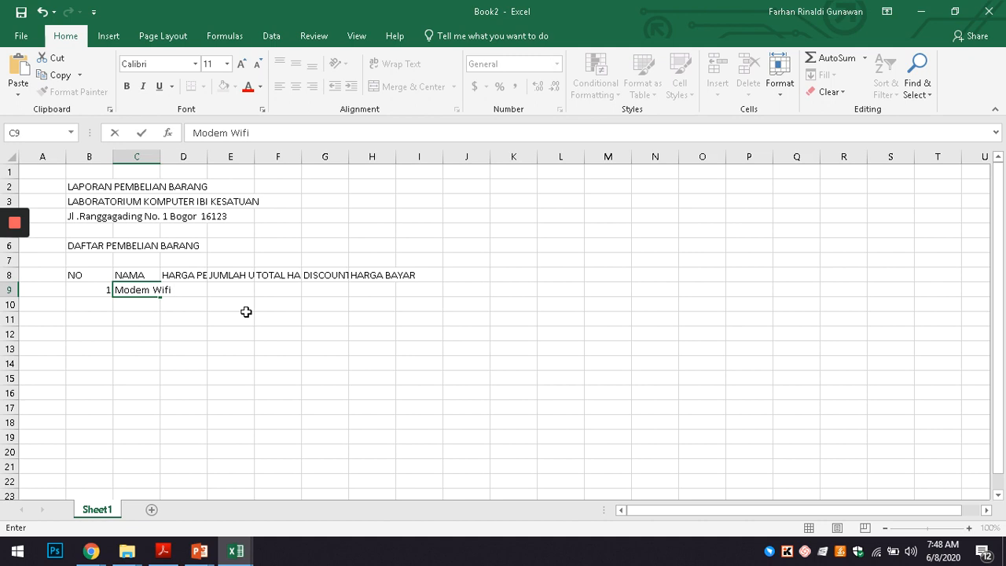
text( Jumper)
key(Tab)
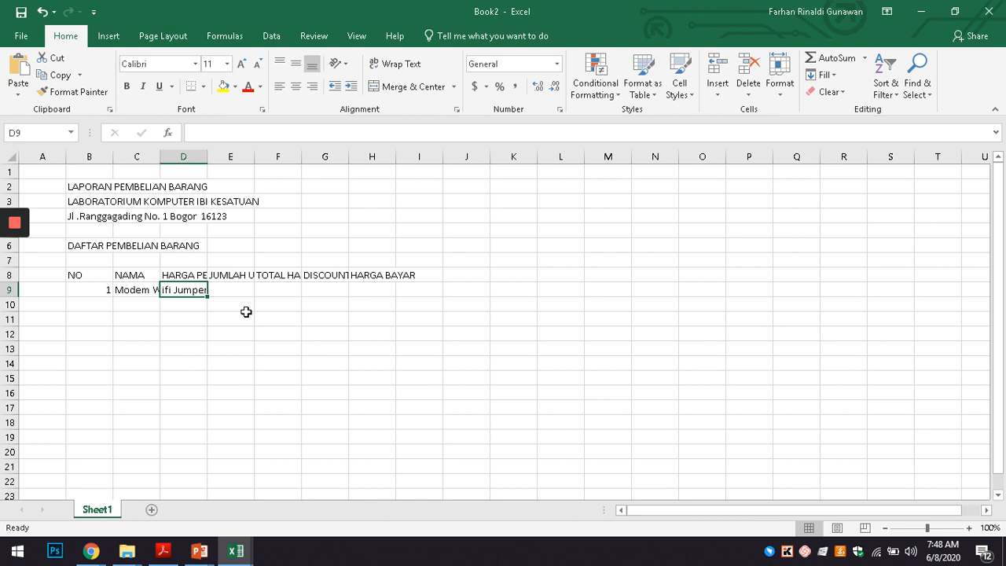
Step: Enter the unit price 725000 in cell D9 and the unit quantity 20 in cell E9
text(725000)
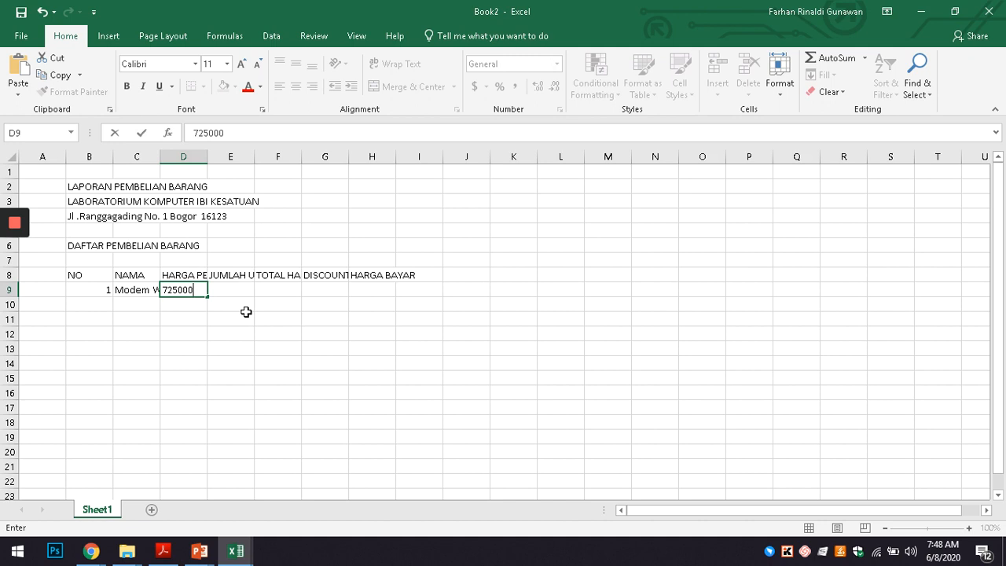
key(ctrl+Return)
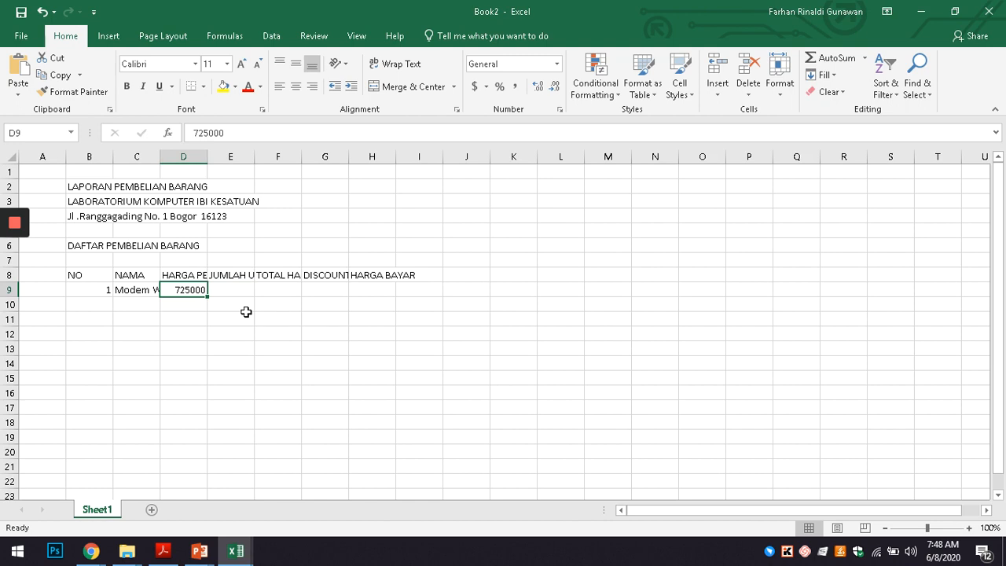
ctrl+scroll(193, 318, up, 2)
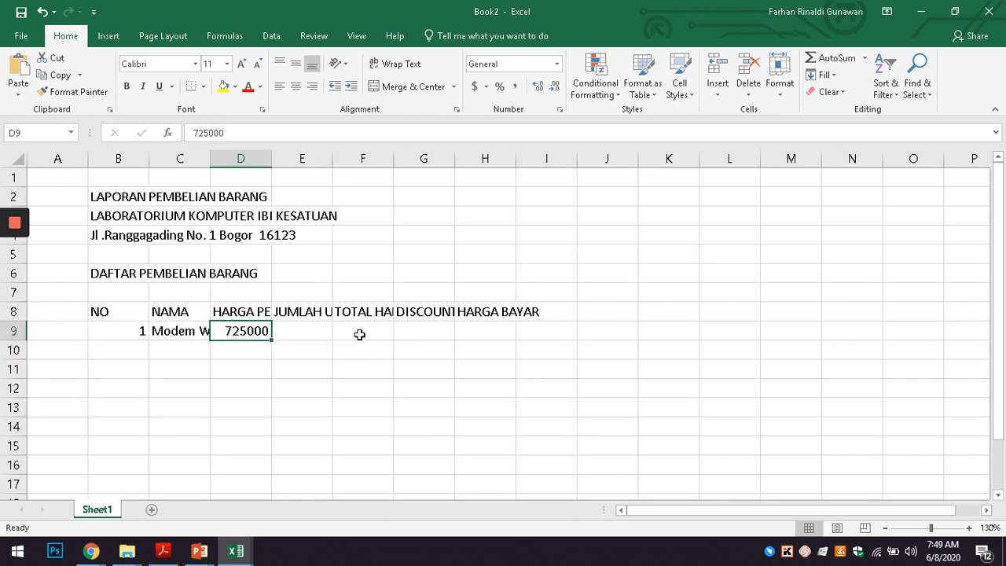
key(Right)
ctrl+scroll(311, 359, down, 1)
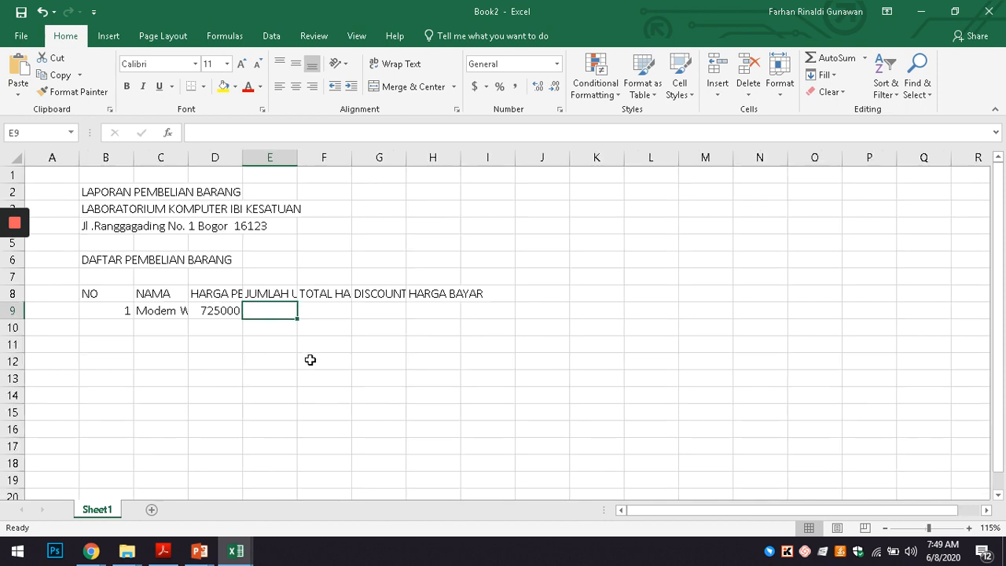
scroll(310, 359, down, 1)
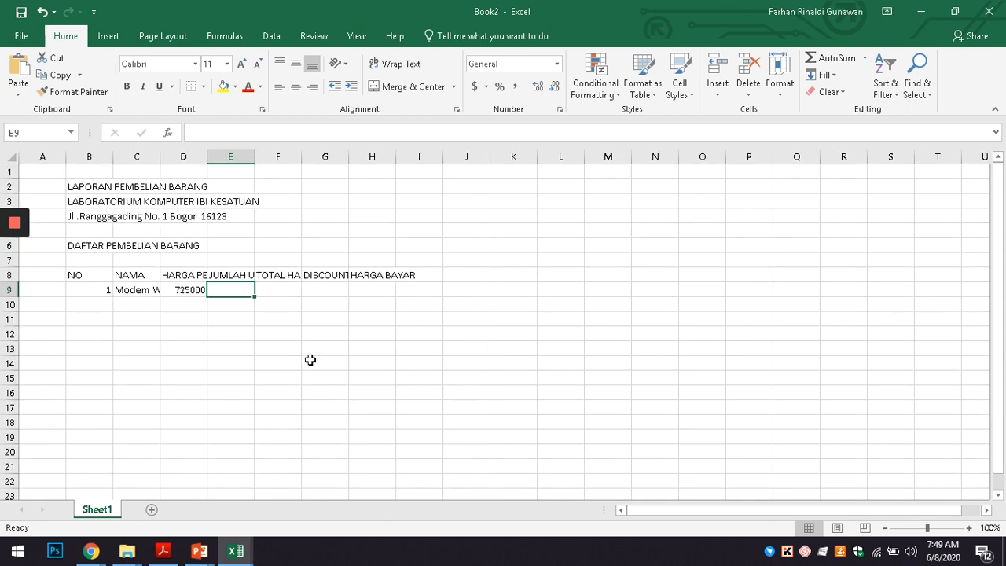
text(20)
key(Tab)
key(Left)
click(285, 292)
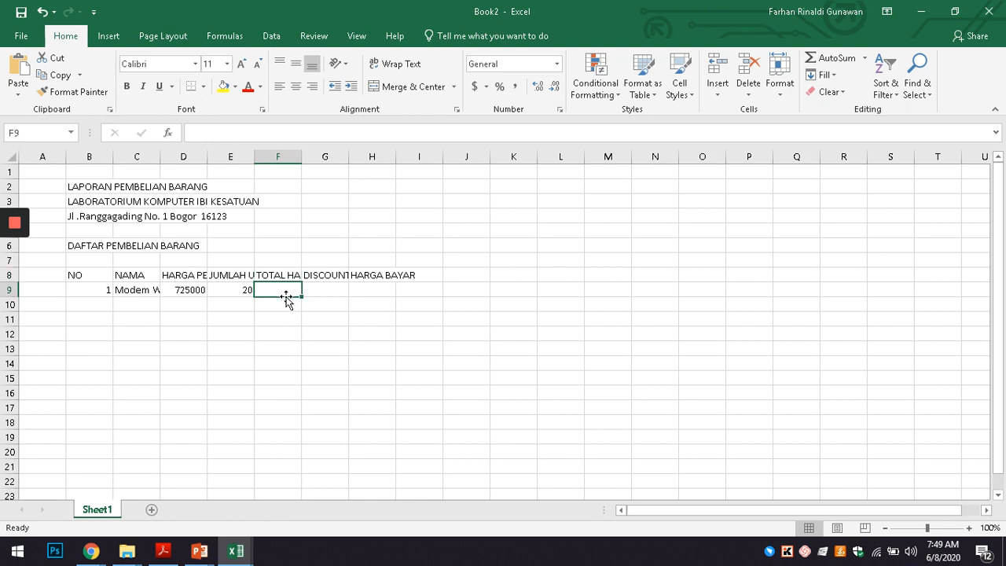
click(181, 289)
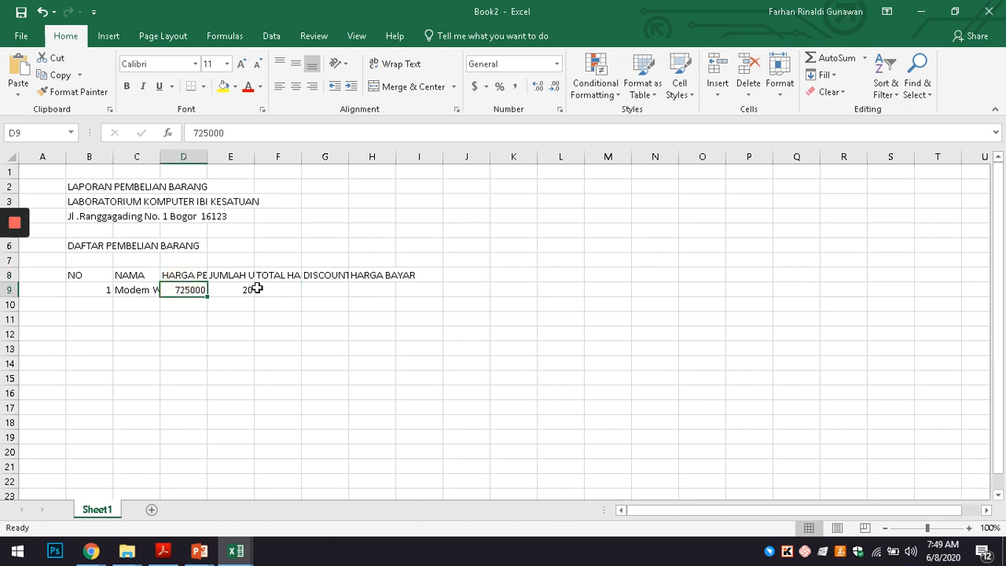
click(228, 288)
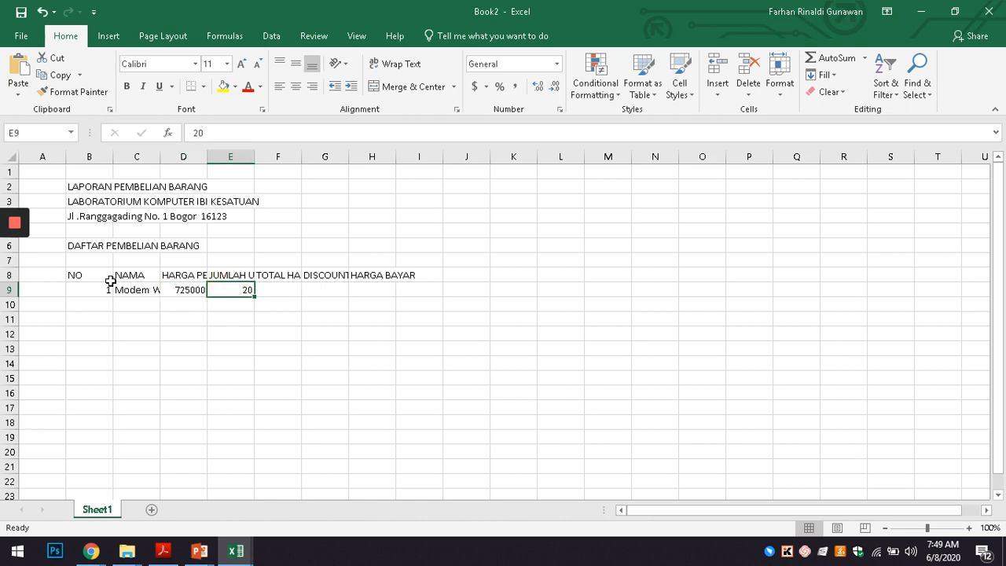
Step: Make the table's column headers in cells B8 to H8 bold
drag(85, 275, 380, 281)
key(ctrl+b)
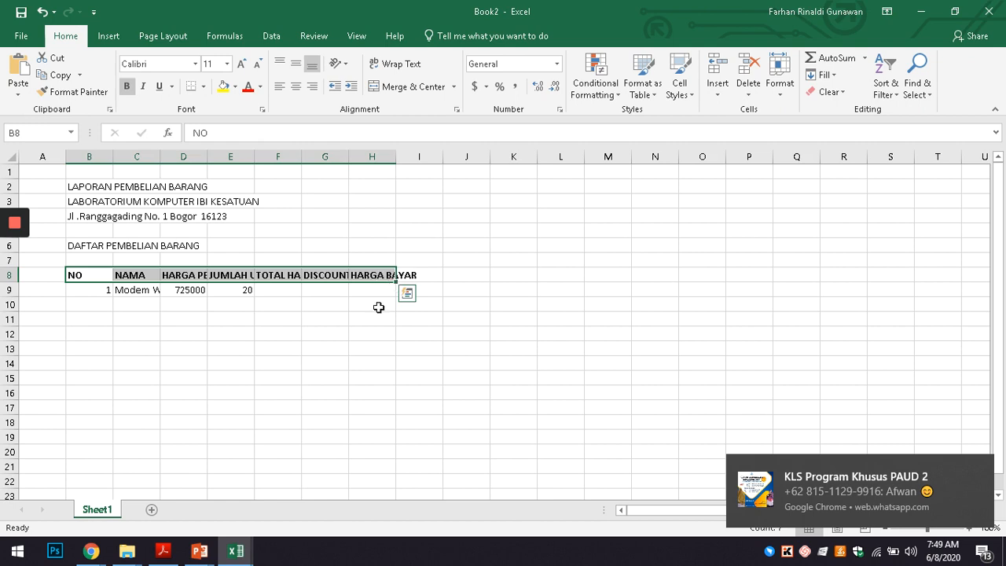
click(986, 470)
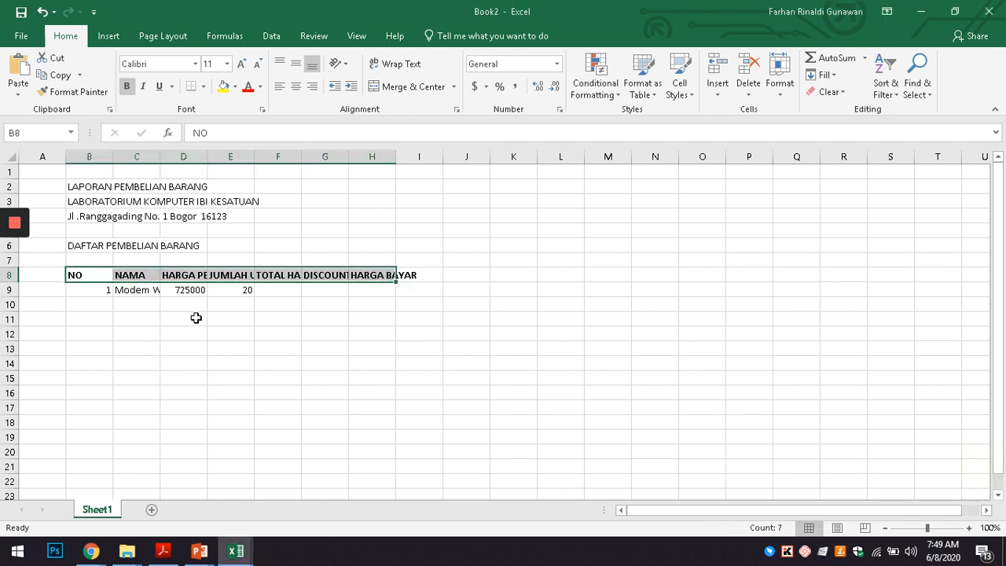
click(99, 330)
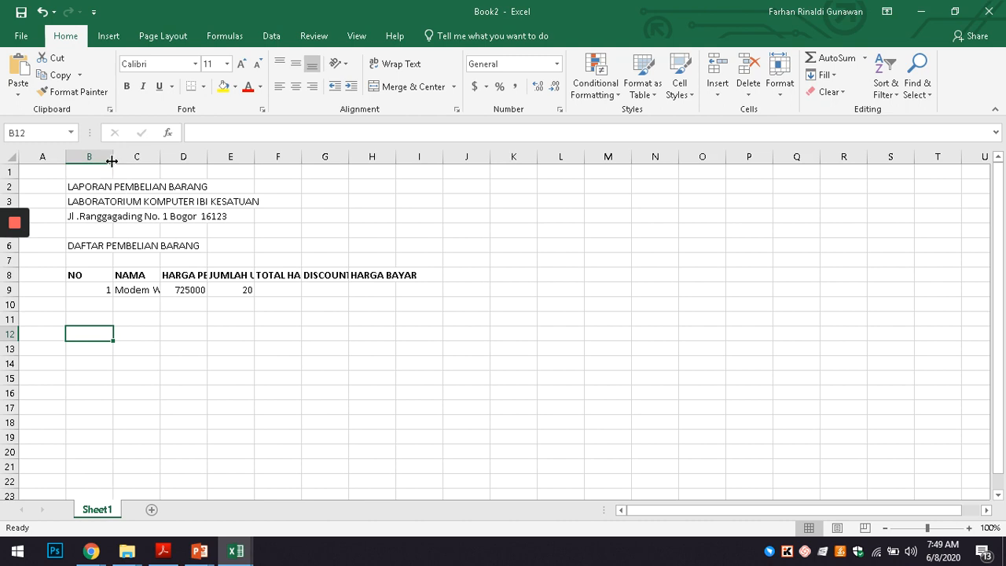
Step: Narrow column B to about half its width and autofit column C to the item name
drag(113, 158, 89, 159)
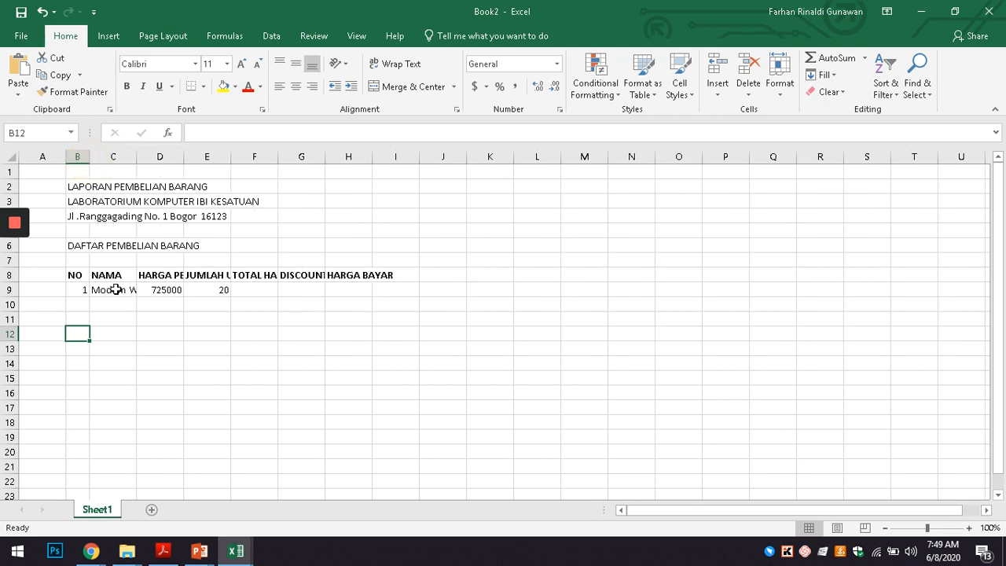
click(116, 290)
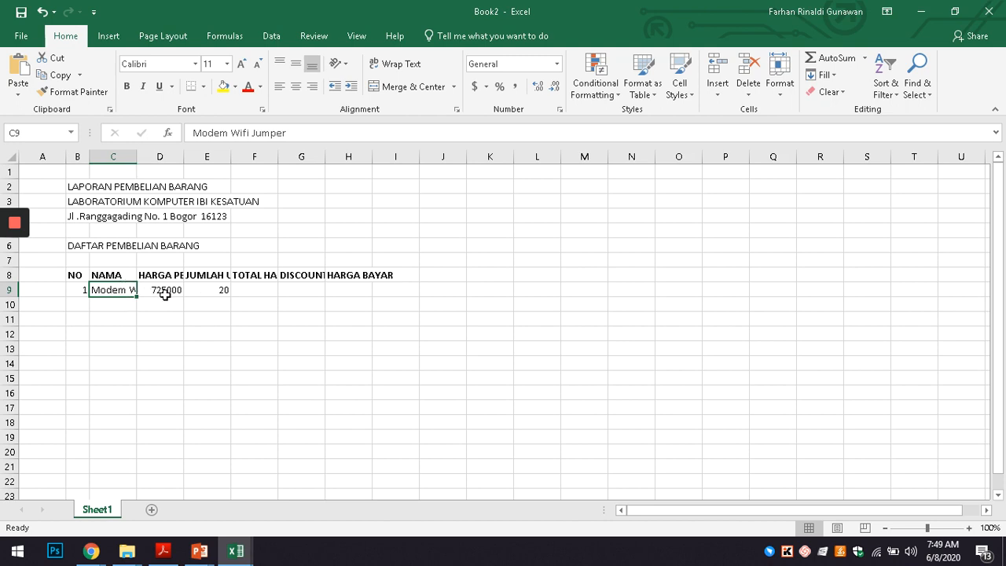
double_click(136, 156)
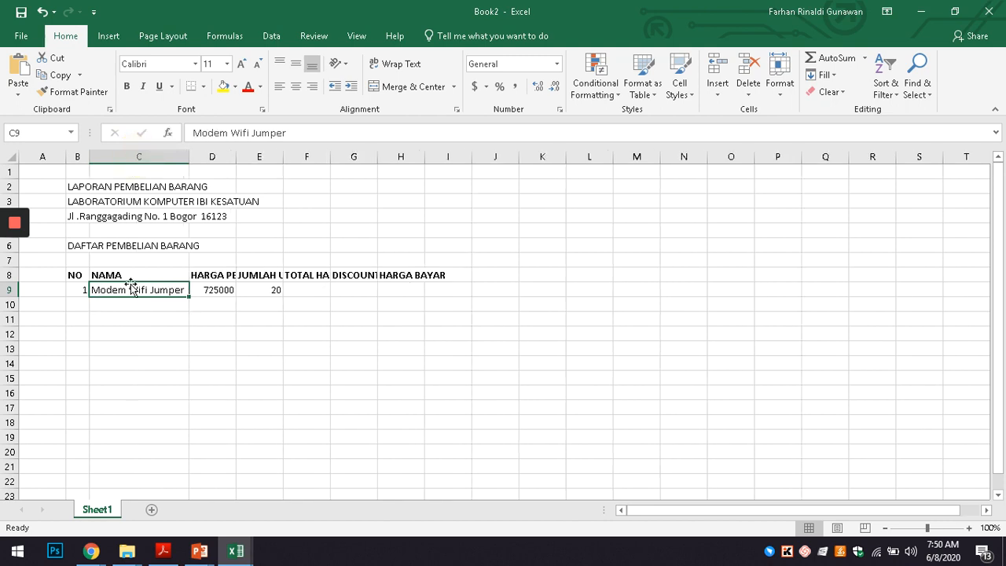
Step: Try autofitting column B to its contents, and shrink it back to just wider than the NO header
click(76, 288)
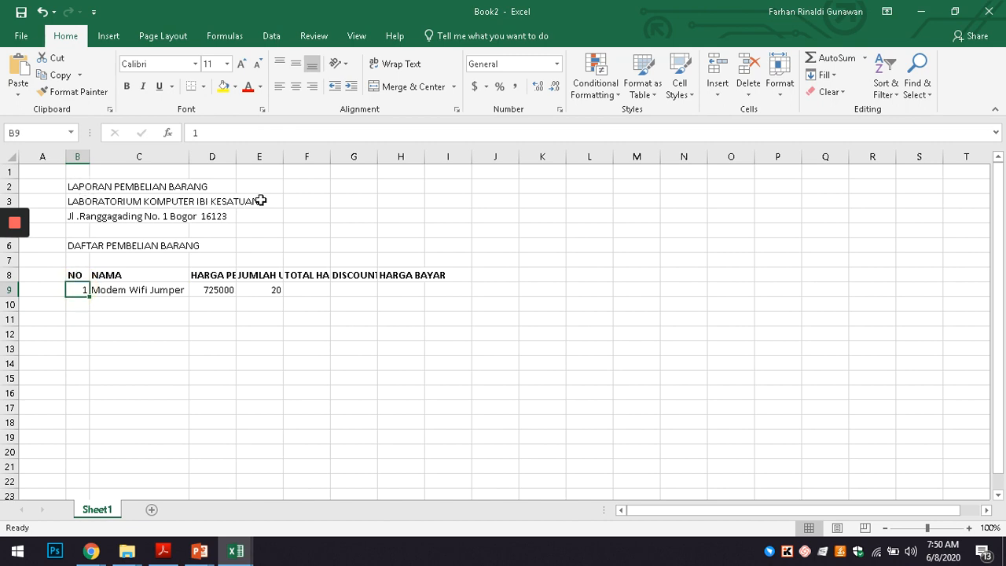
double_click(91, 159)
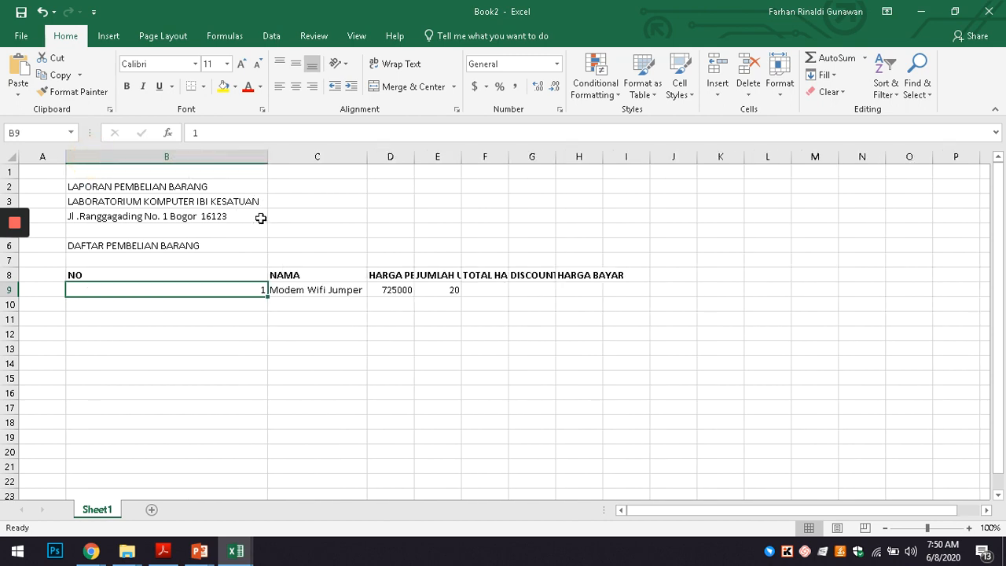
drag(267, 157, 93, 182)
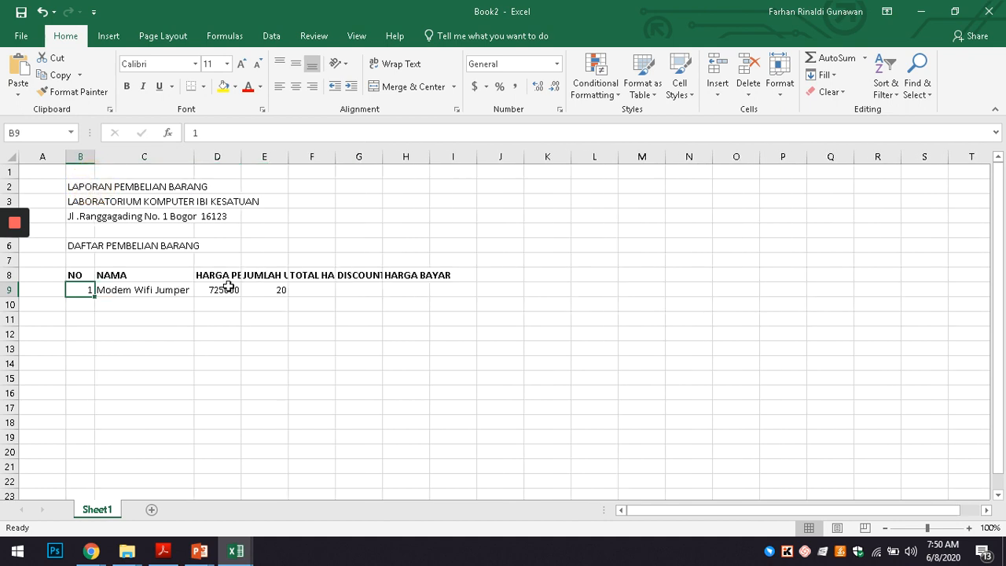
Step: Autofit columns D through H so each column matches the width of its header text
click(226, 289)
double_click(245, 156)
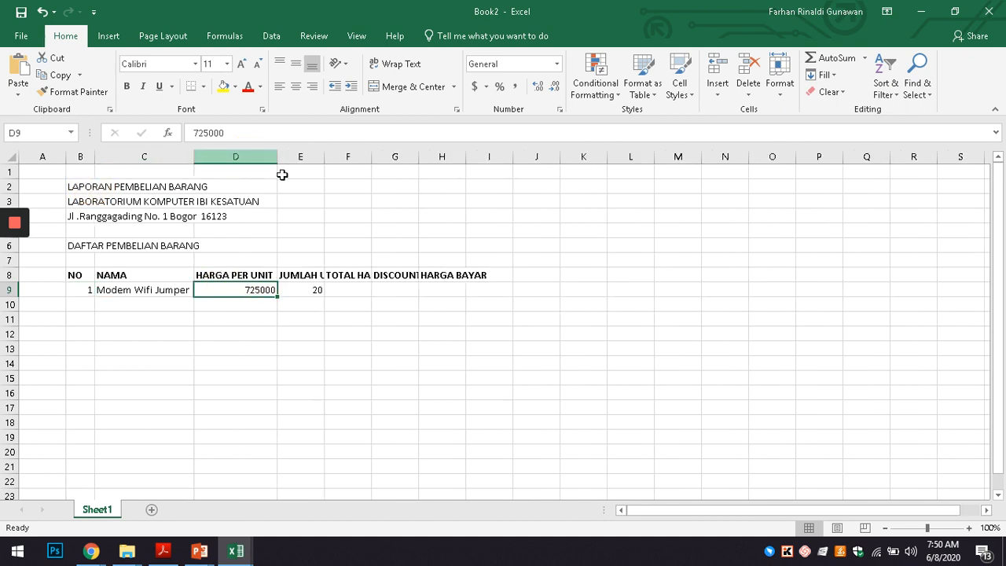
double_click(323, 157)
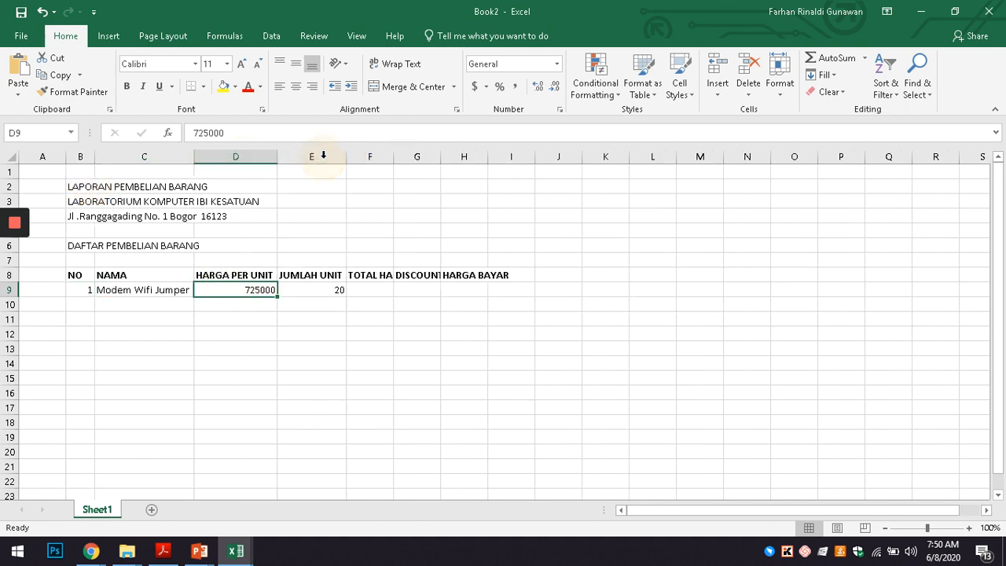
double_click(394, 152)
double_click(463, 156)
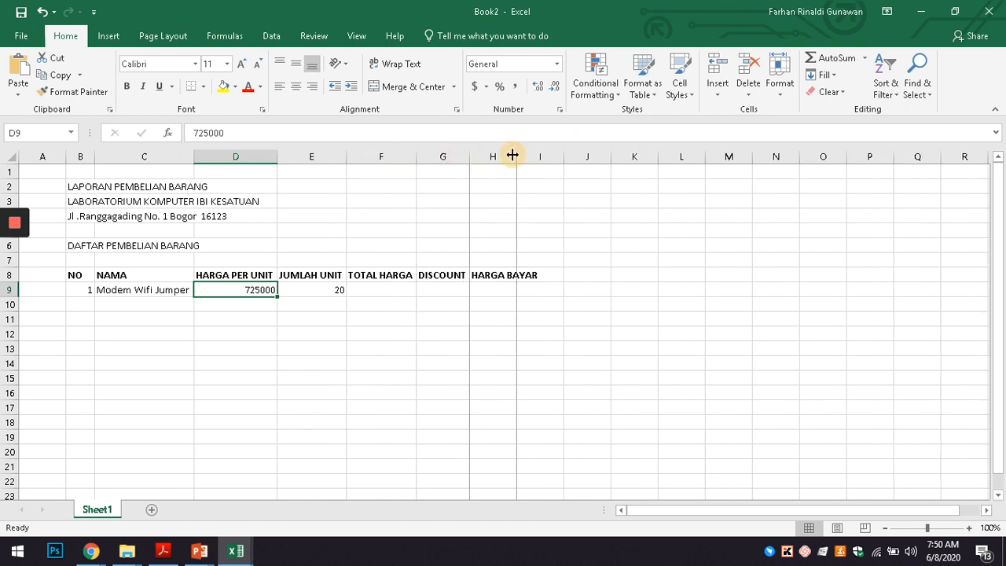
double_click(515, 154)
click(498, 333)
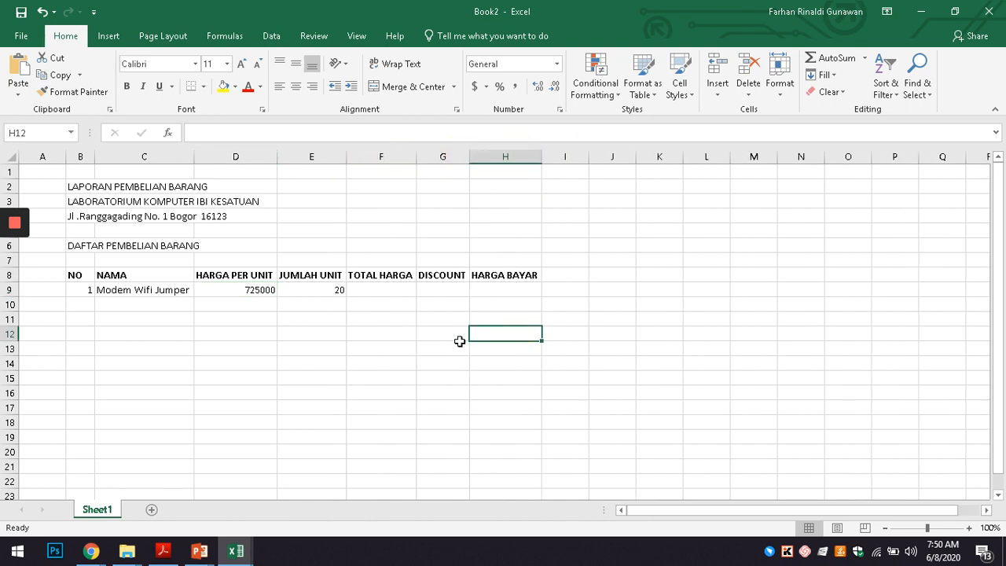
Step: Widen column G slightly to leave extra room beside the DISCOUNT header
click(379, 288)
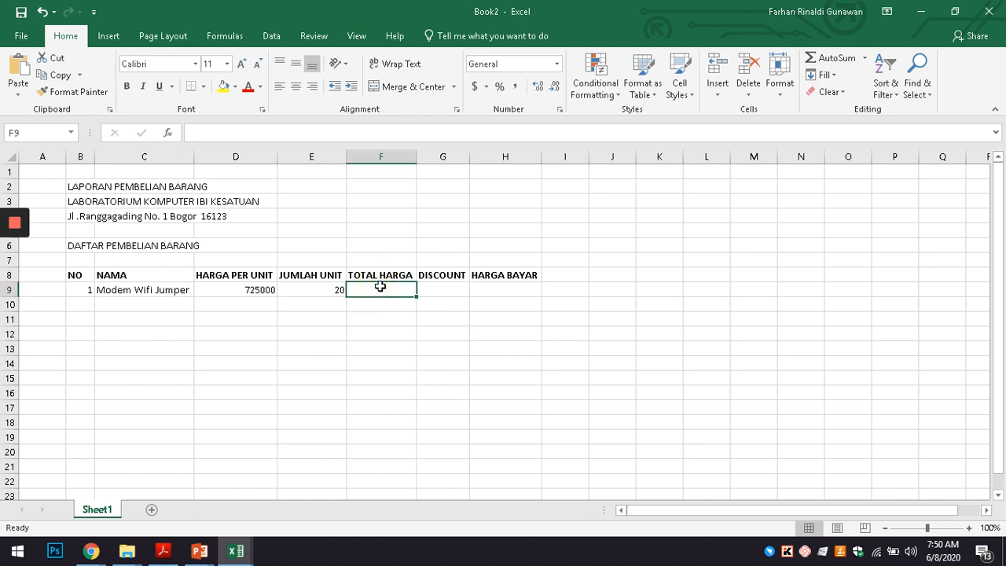
click(441, 288)
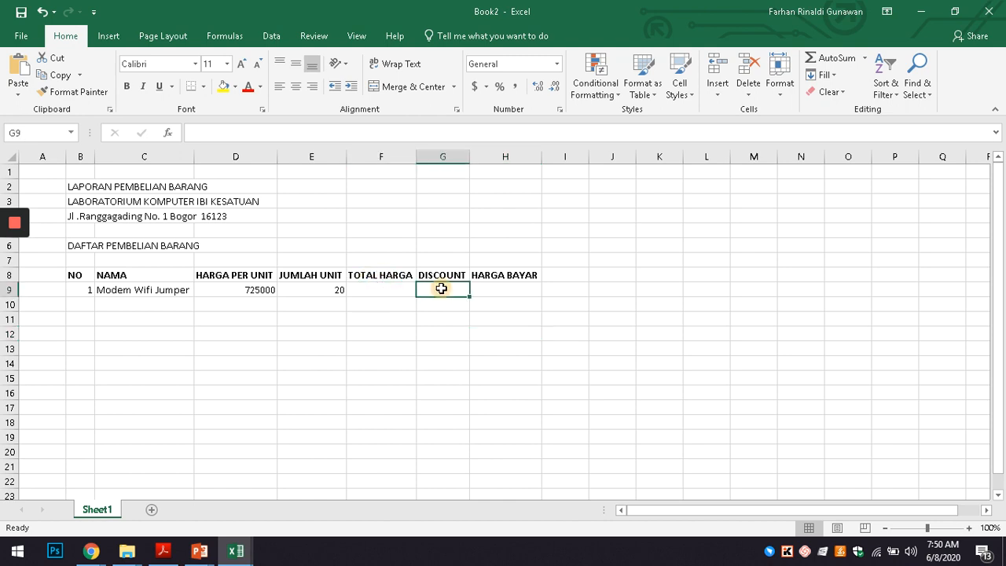
click(501, 289)
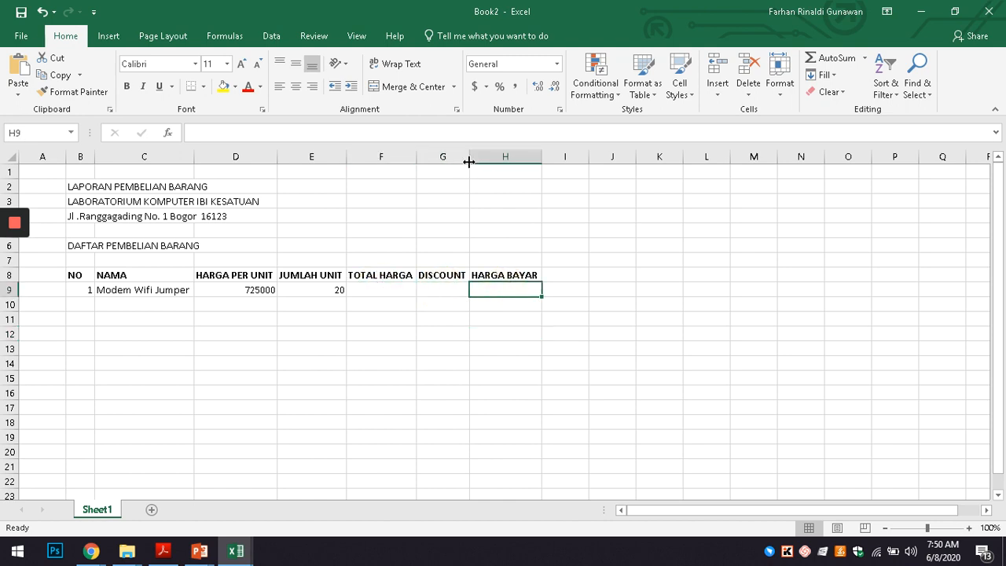
drag(469, 158, 486, 158)
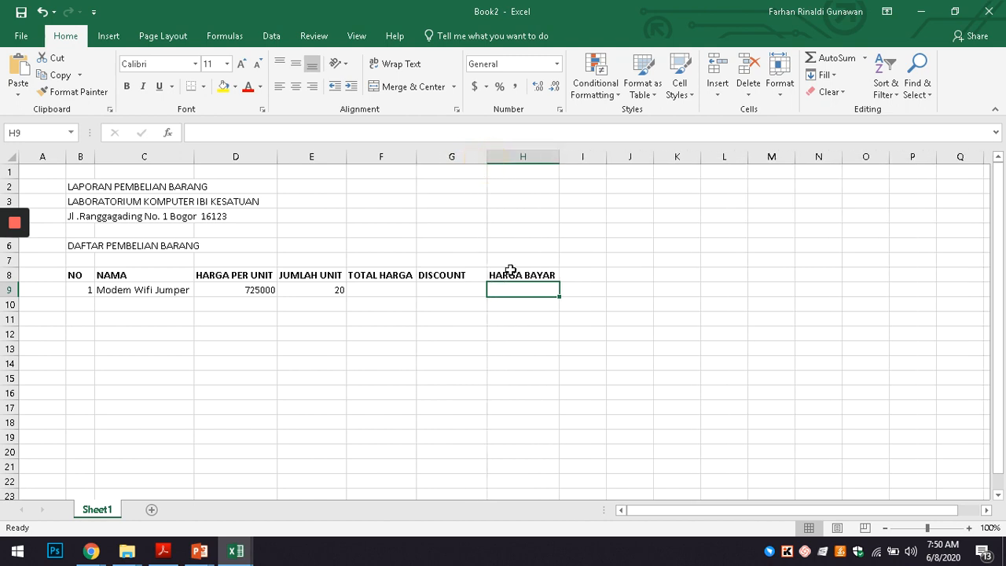
Step: Make the table heading "DAFTAR PEMBELIAN BARANG" in cell B6 bold
click(78, 246)
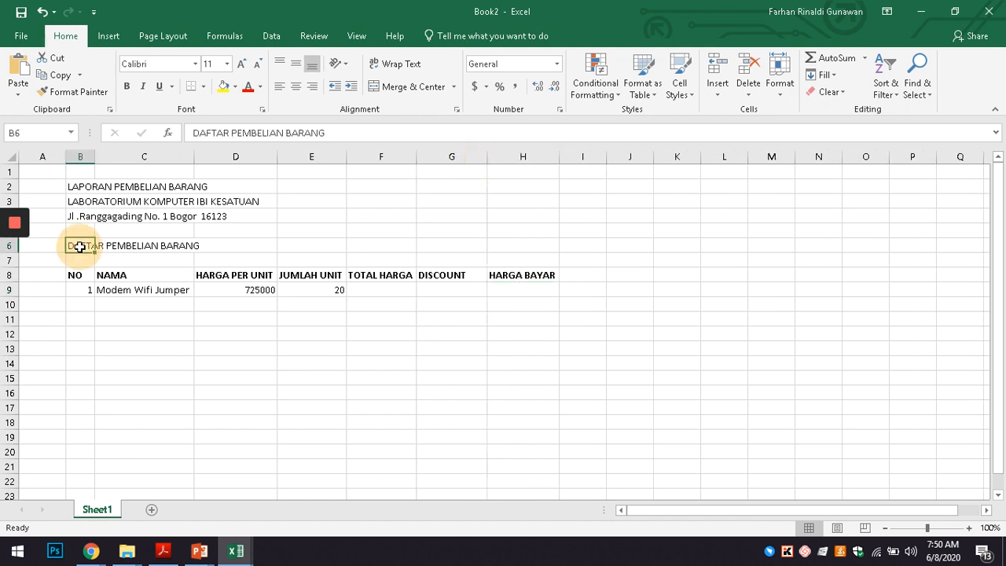
click(126, 85)
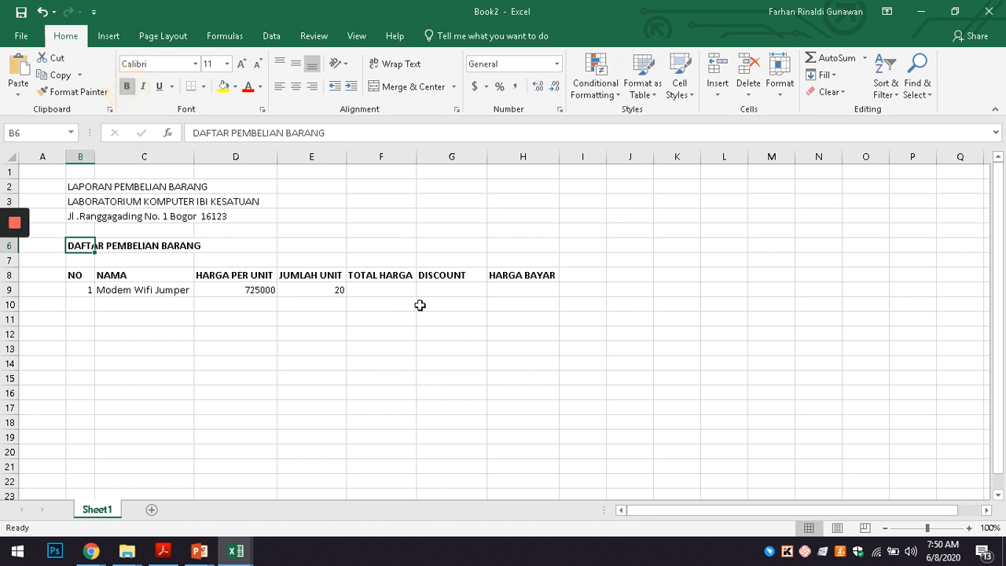
Step: Merge and center the heading "DAFTAR PEMBELIAN BARANG" across cells B6 to H6
click(442, 347)
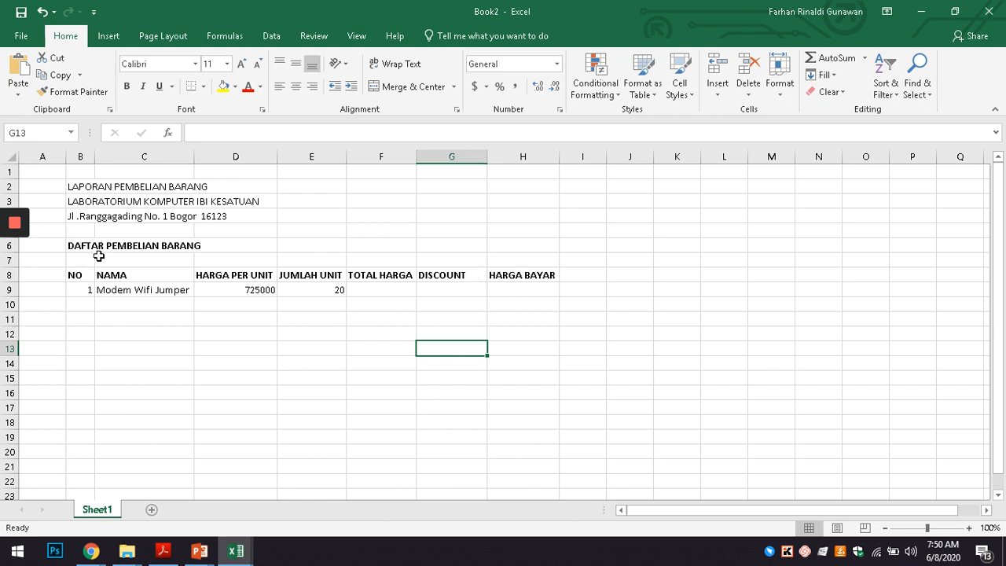
drag(83, 246, 509, 240)
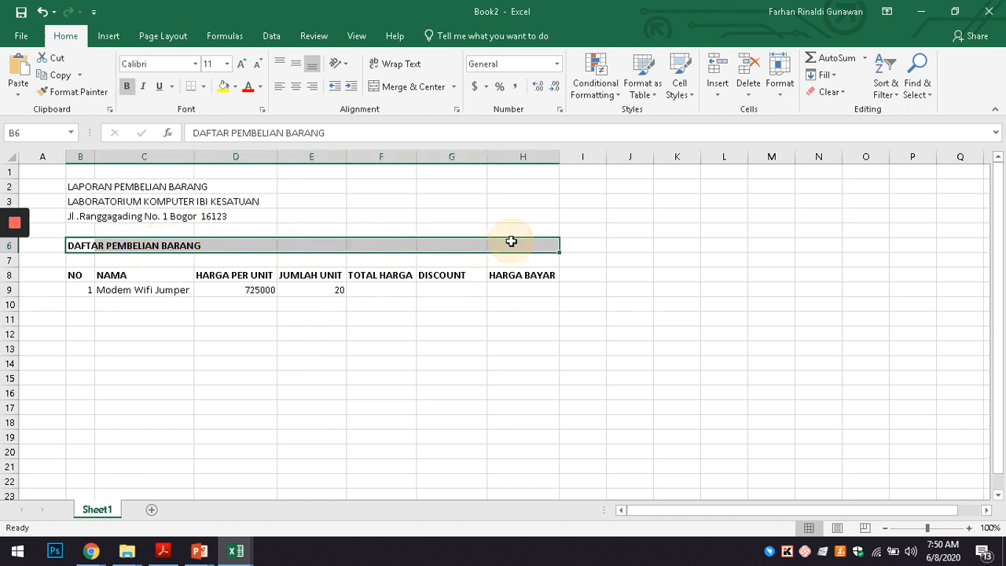
click(411, 88)
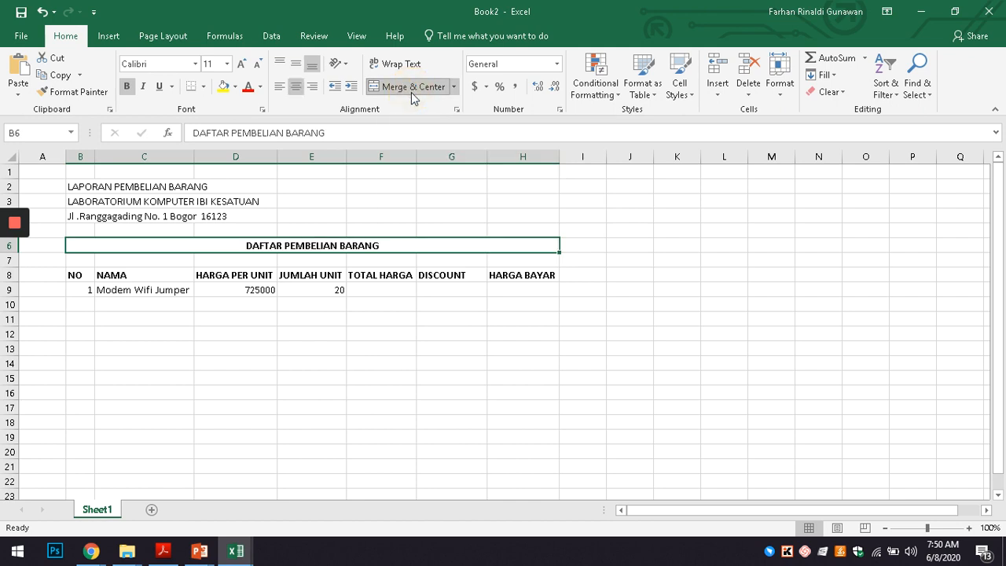
click(325, 316)
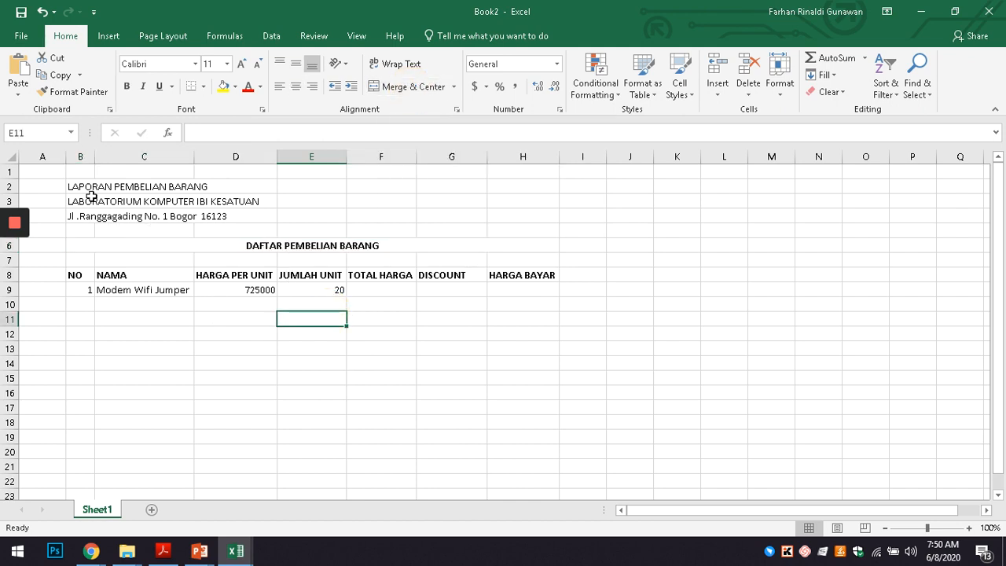
Step: Enter item 2, "Mouse Logitech m187 wireless", in row 10 and widen column C to fit the name
click(82, 304)
text(2)
key(Tab)
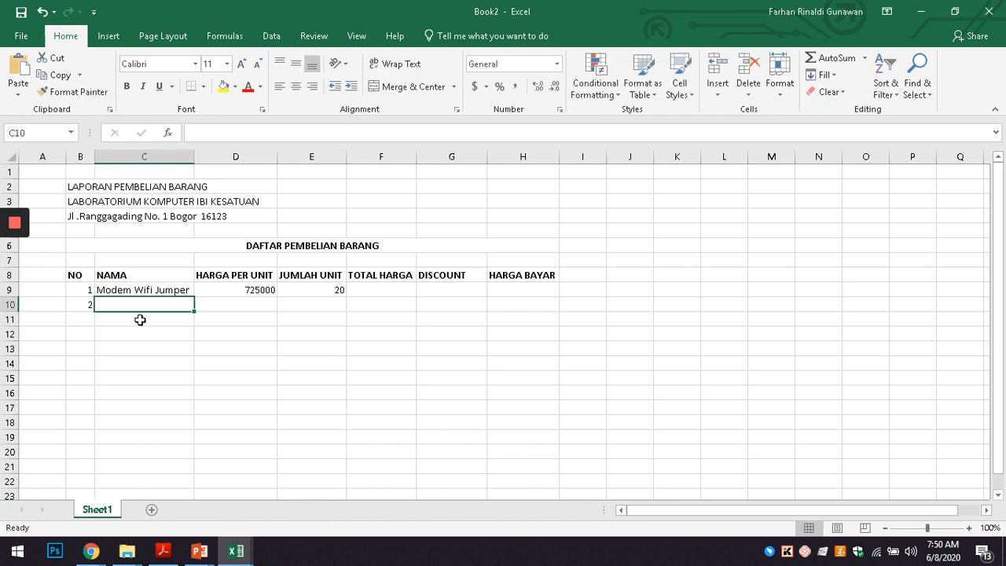
text(Muse)
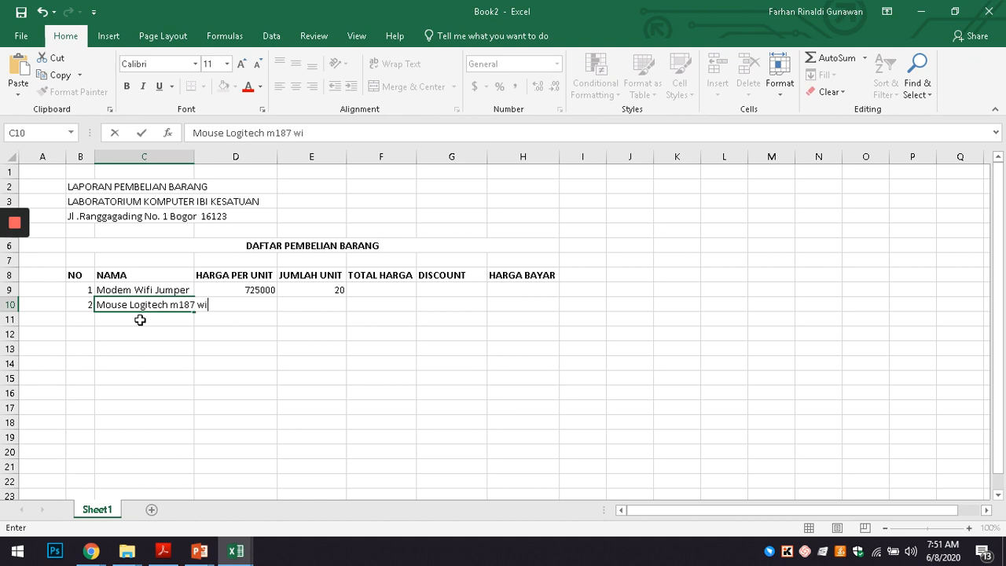
click(139, 319)
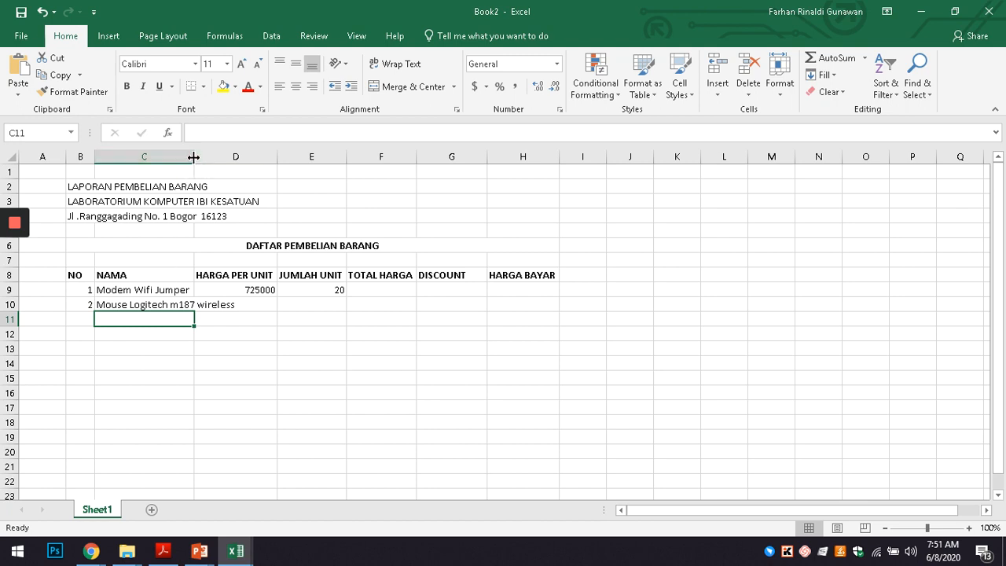
drag(193, 157, 262, 158)
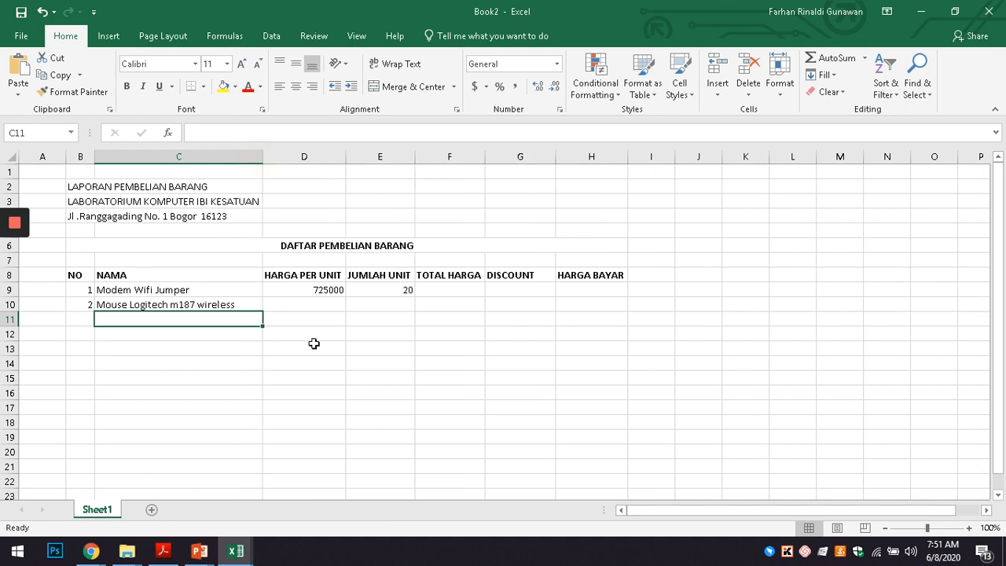
Step: Enter item number 3 in B11 with the name "Mouse Logitech m187 wireless" in C11
click(82, 313)
text(3)
key(Tab)
text(M)
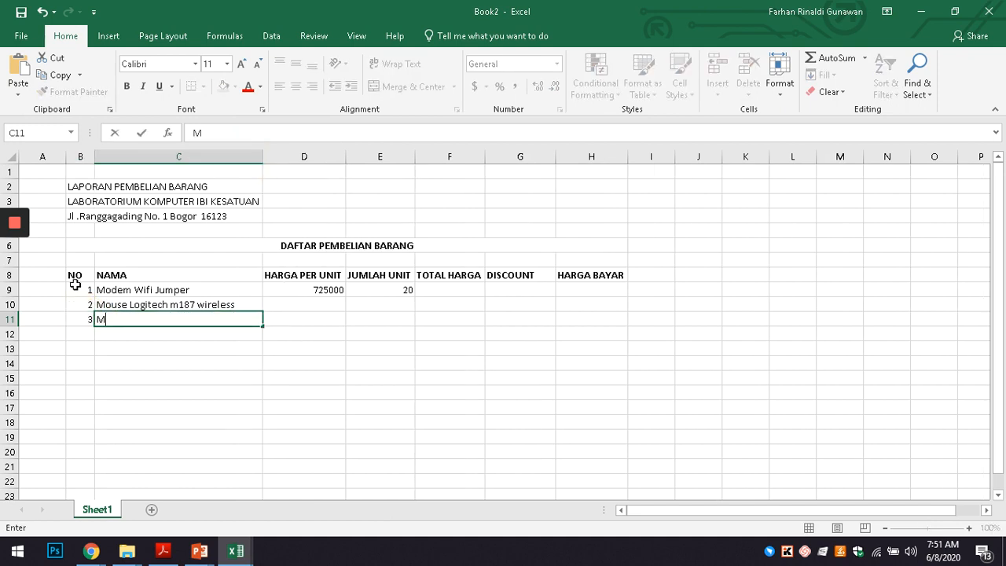
text(ouse)
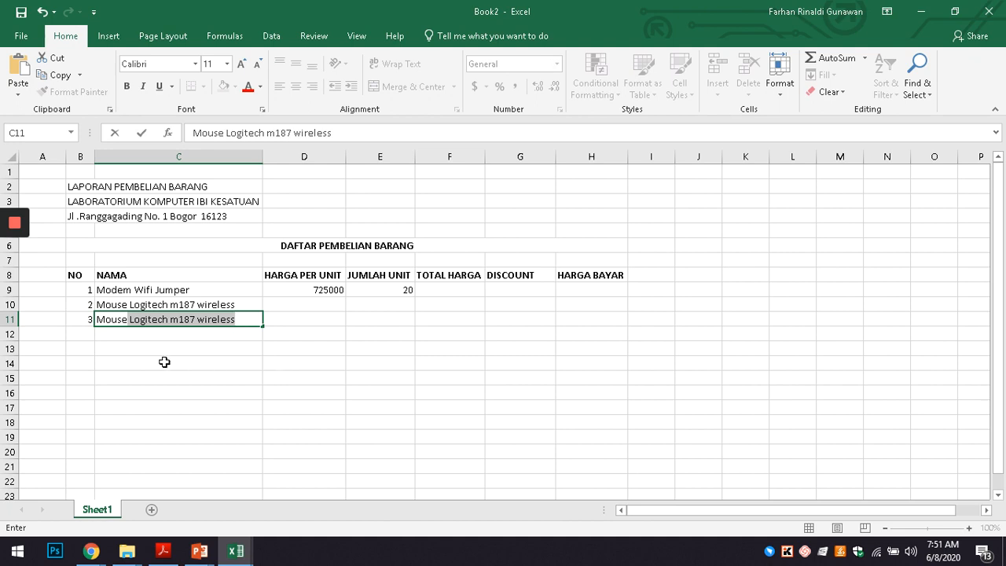
click(282, 318)
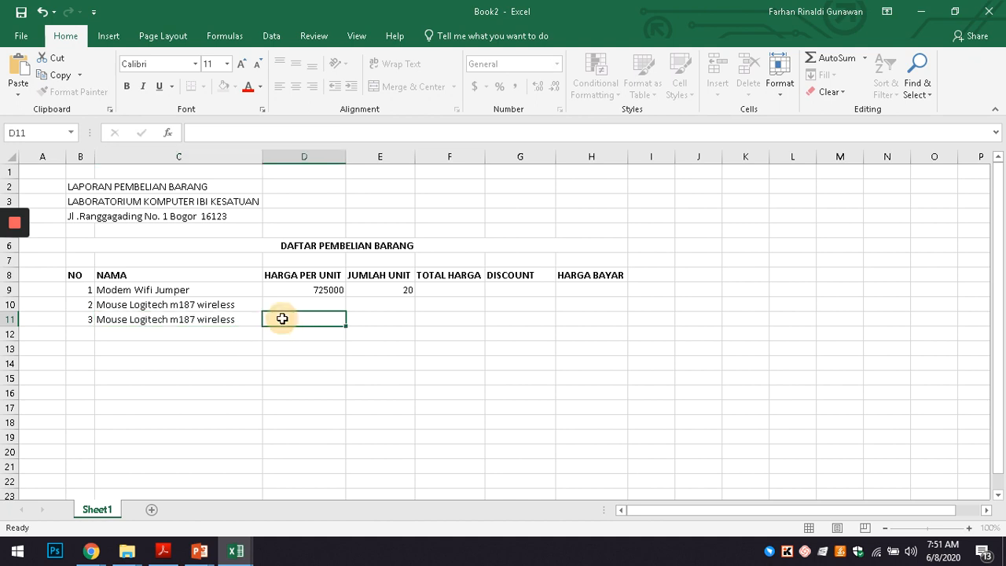
Step: Change the item name in C11 to "Mouse Logitech m185 wireless"
click(123, 321)
double_click(114, 323)
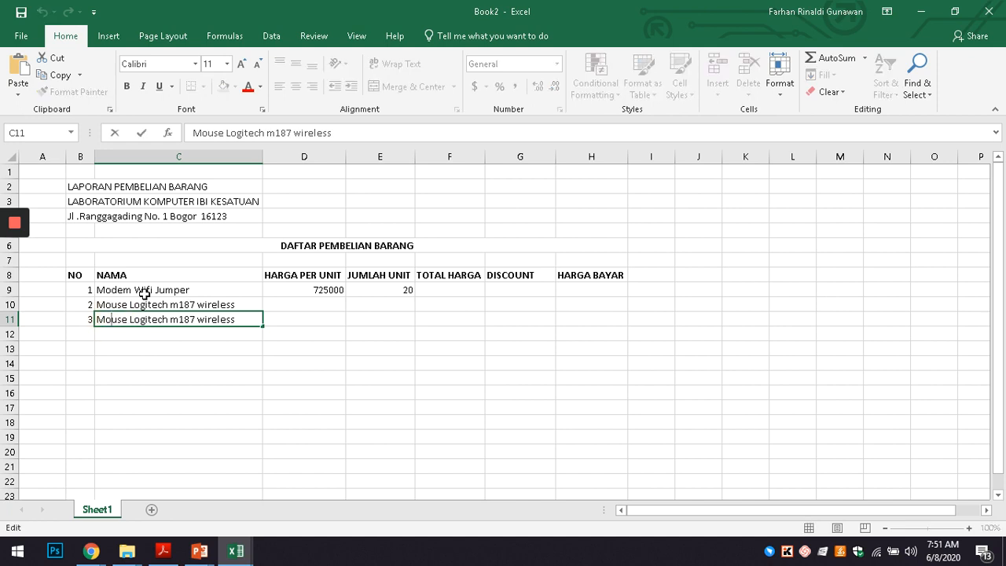
click(193, 320)
key(BackSpace)
text(5)
key(Return)
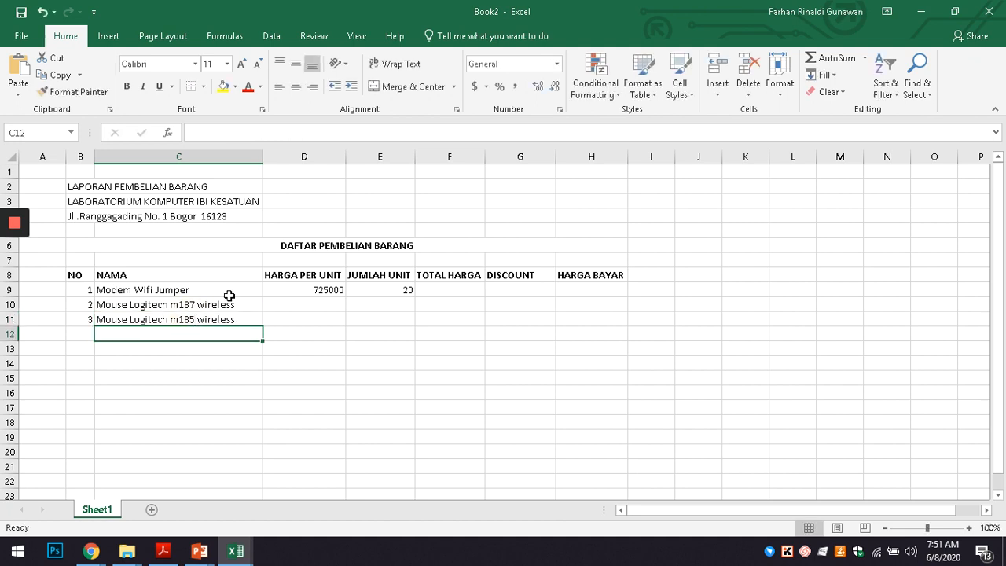
Step: Extend the item numbering in the NO column down to 12, filling the series through cell B20
key(Left)
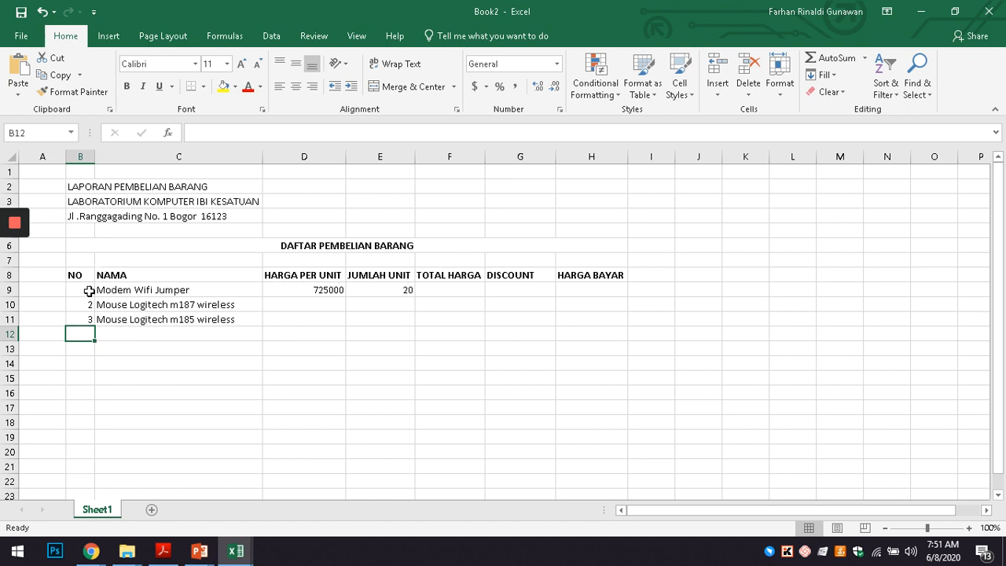
drag(87, 290, 89, 456)
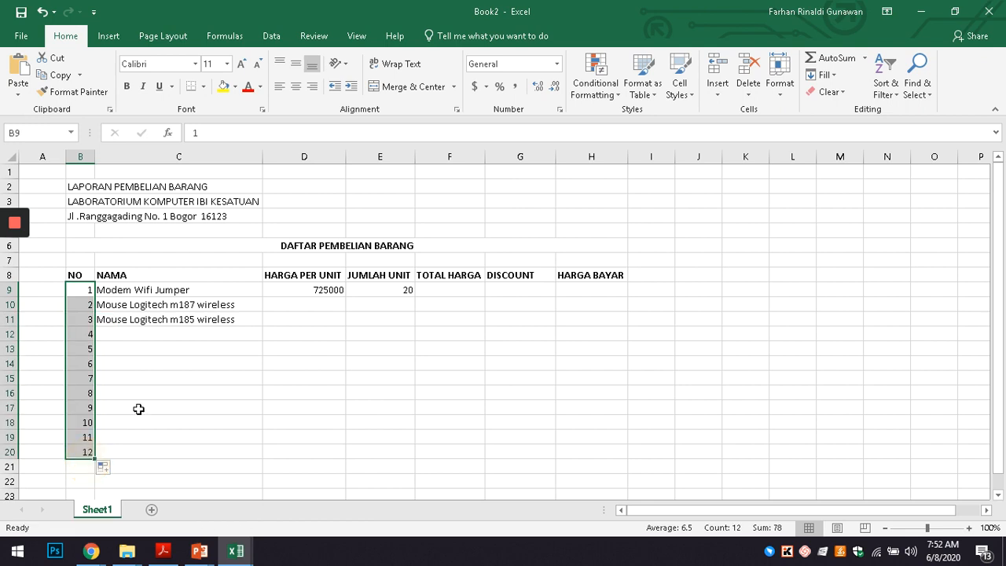
Step: Enter "Mouse Genius Wireless" as the name of item 4 in cell C12
click(123, 334)
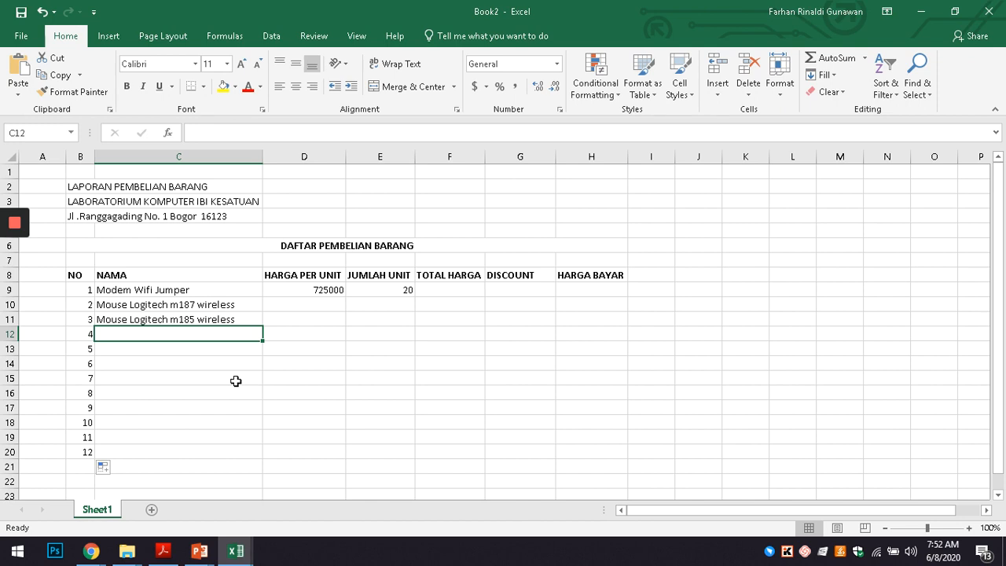
text(Mouse Genius Wire)
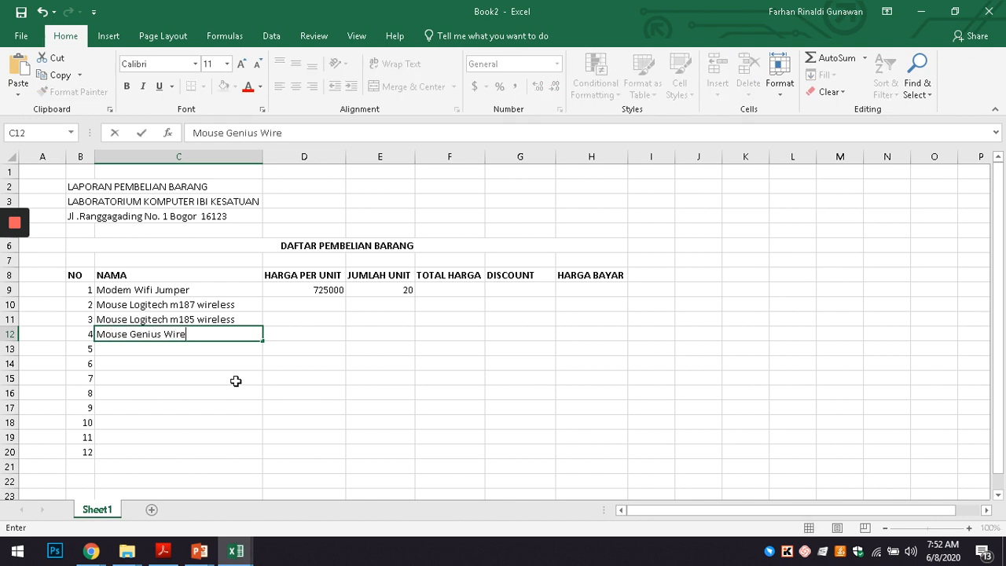
text(less)
key(Return)
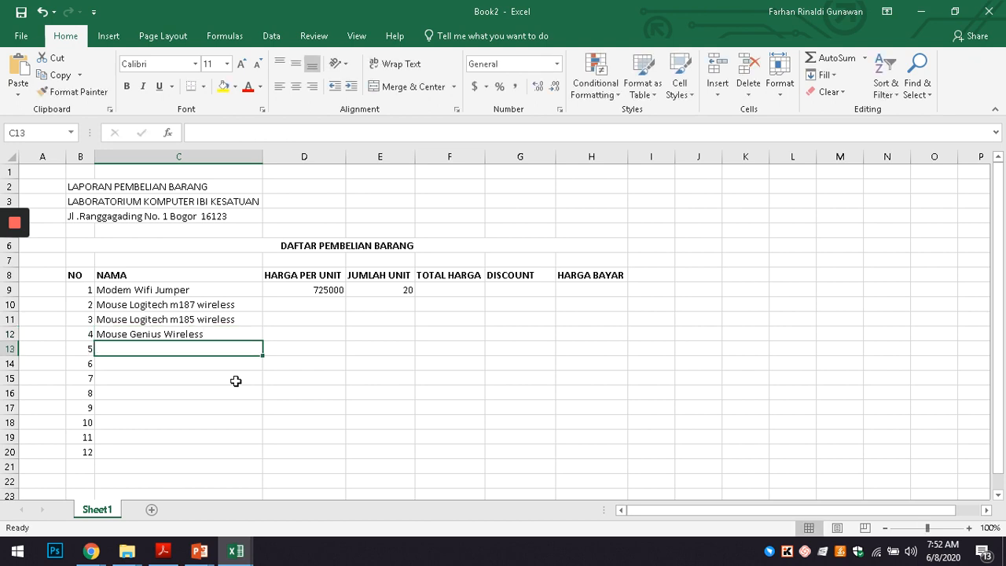
Step: Enter "Cartridge Canon 810 Black" as the name of item 5 in cell C13
text(Cartrige)
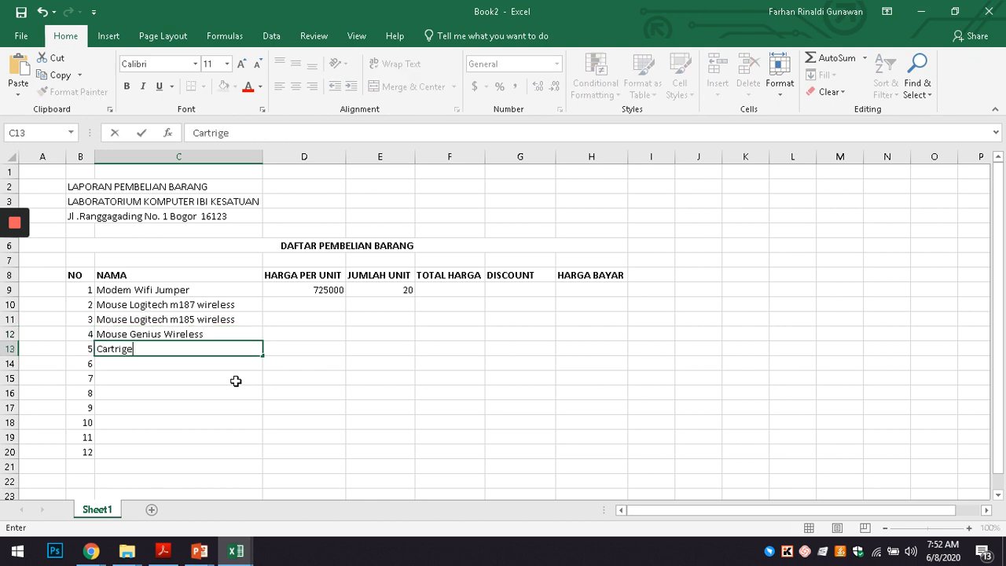
text(dge Canon)
key(Return)
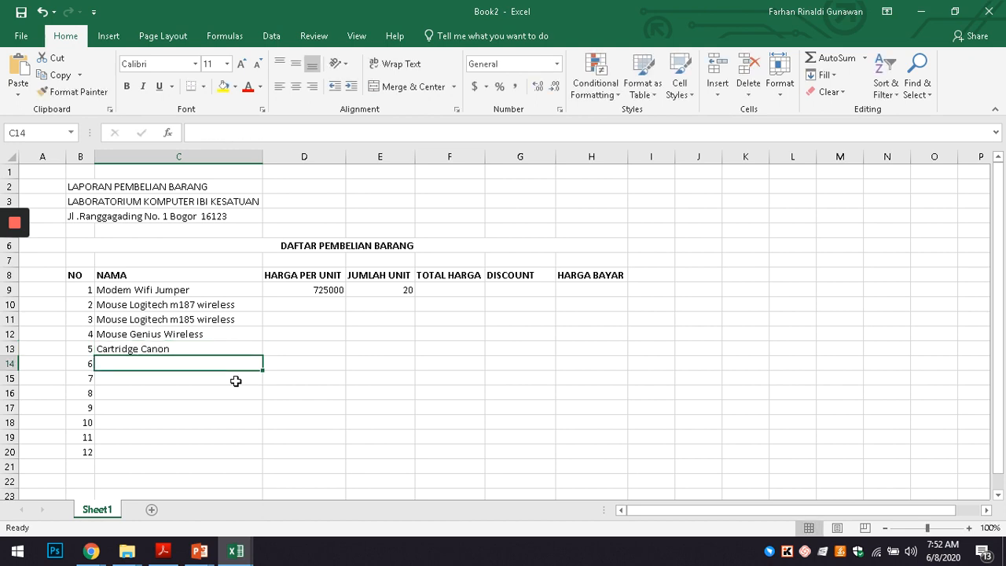
key(Up)
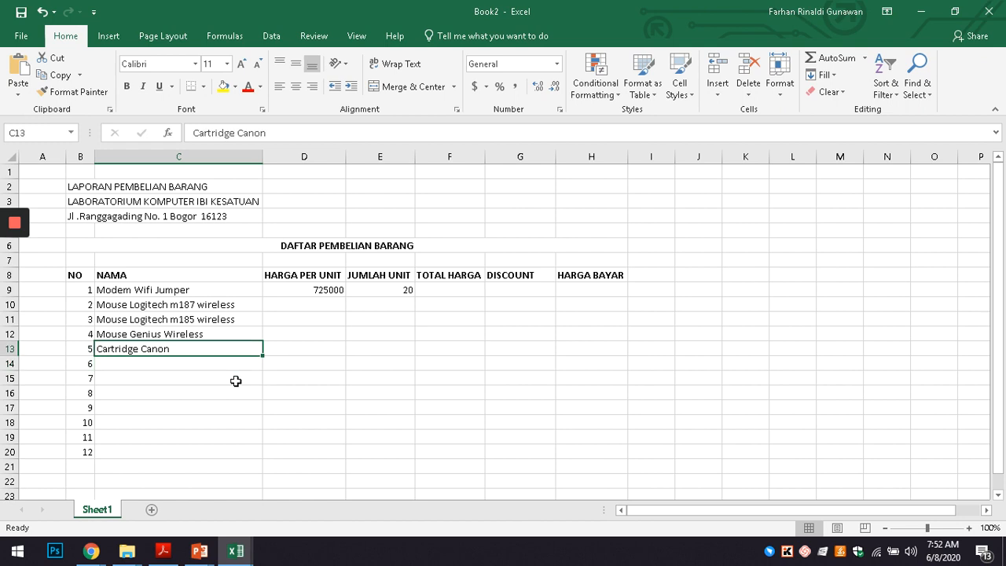
key(F2)
text(810)
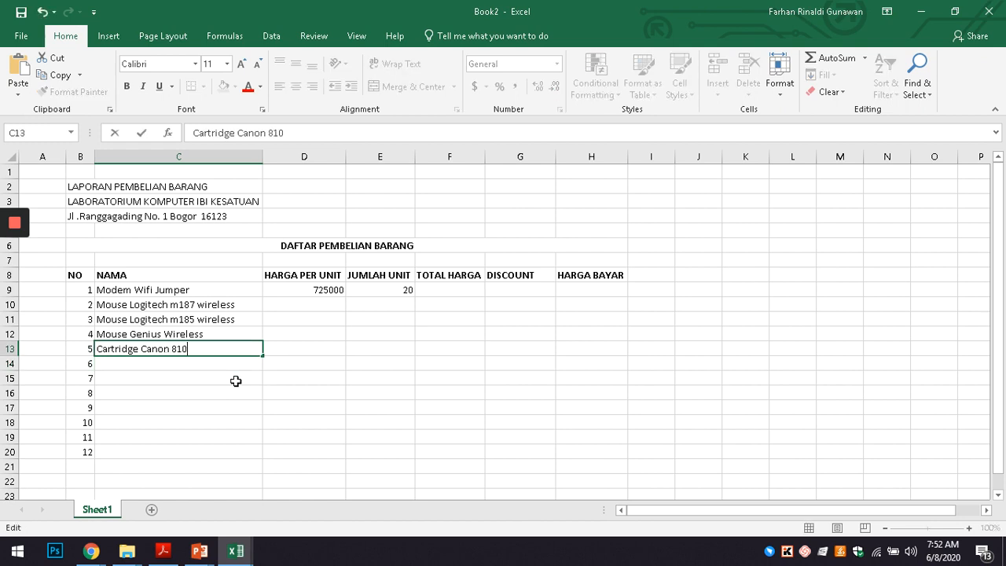
text( Blac)
key(Return)
key(Up)
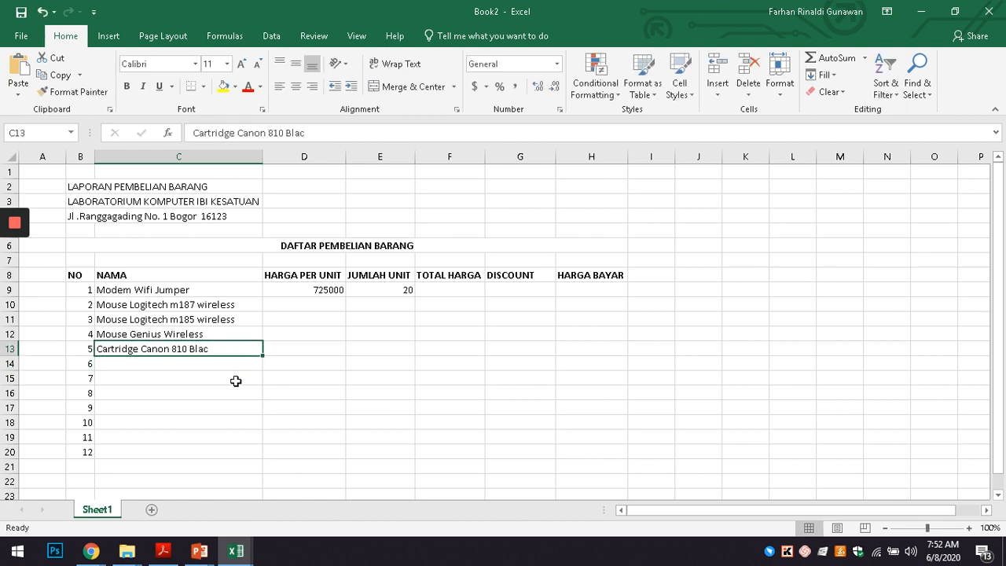
key(F2)
text(k)
key(Return)
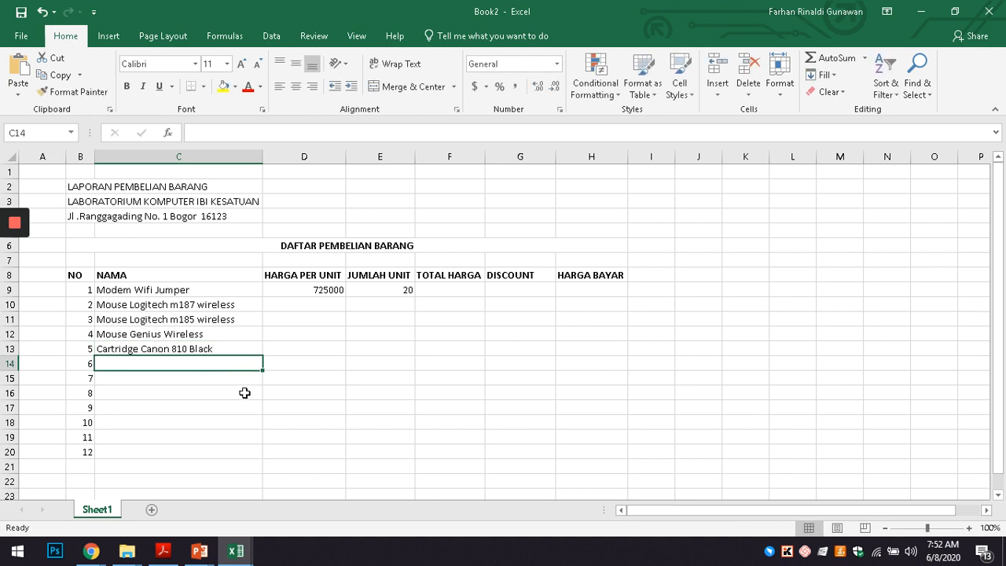
Step: Enter the note "CTRL +D" in cell C14
text(CTRL )
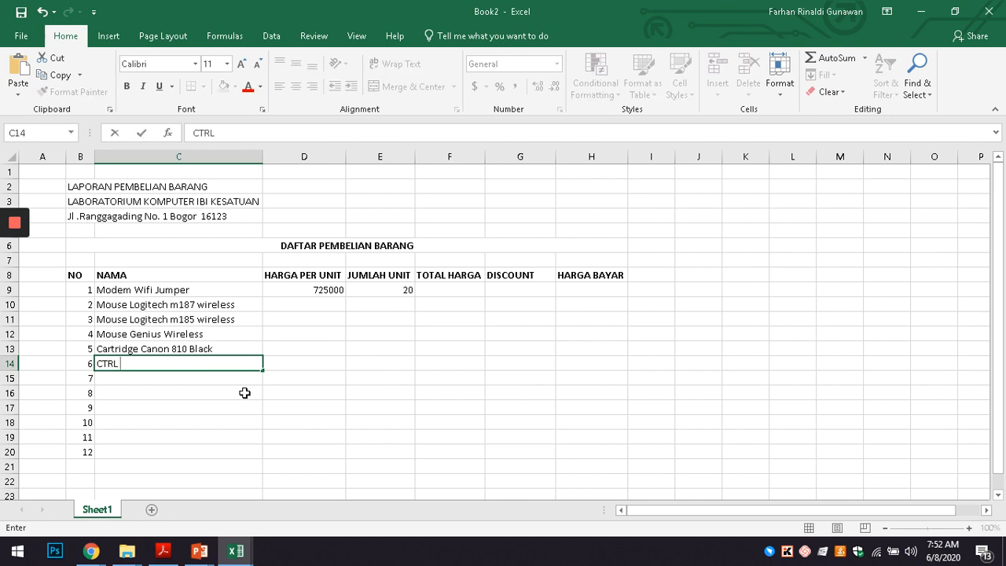
text(+D)
key(Return)
Step: Fill C14 with the name from the cell above and change it to "Cartridge Canon 811 Black"
key(Up)
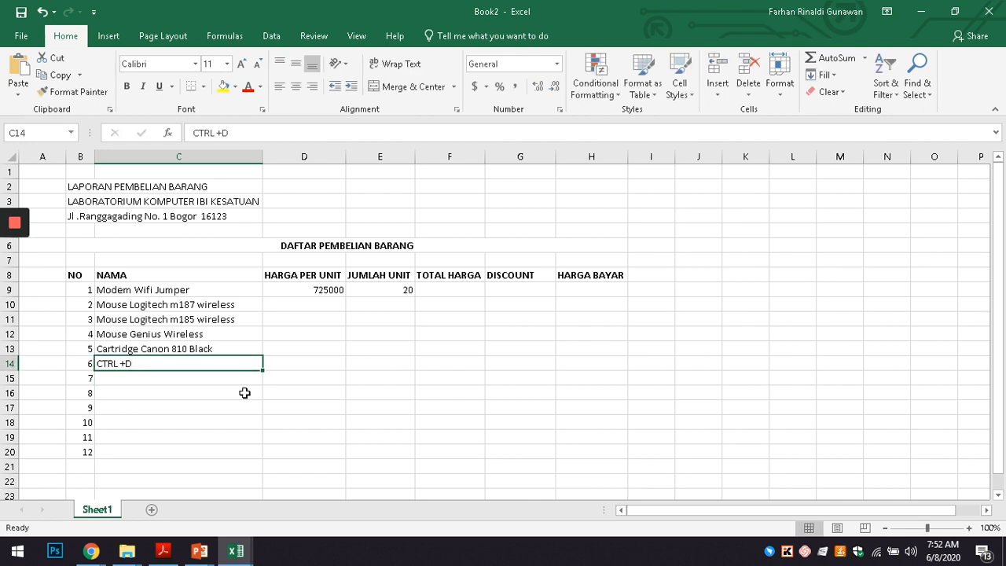
key(ctrl+d)
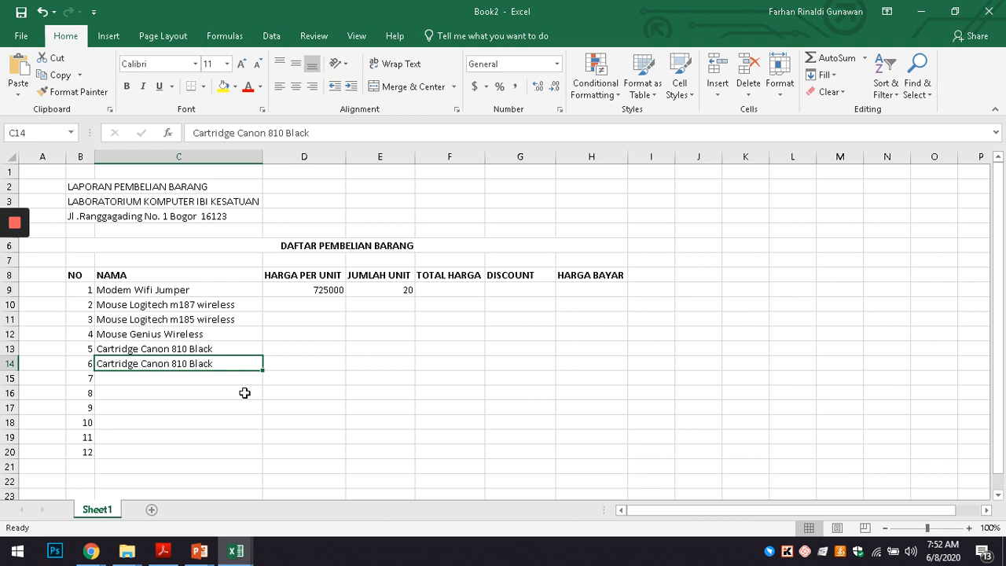
key(F2)
key(Left)
key(Left)
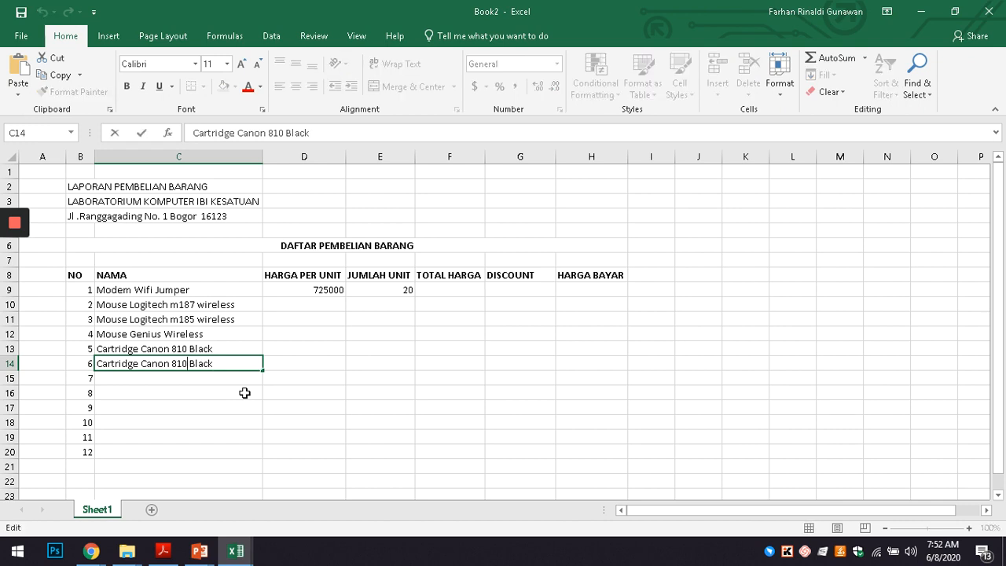
key(BackSpace)
text(1)
key(Return)
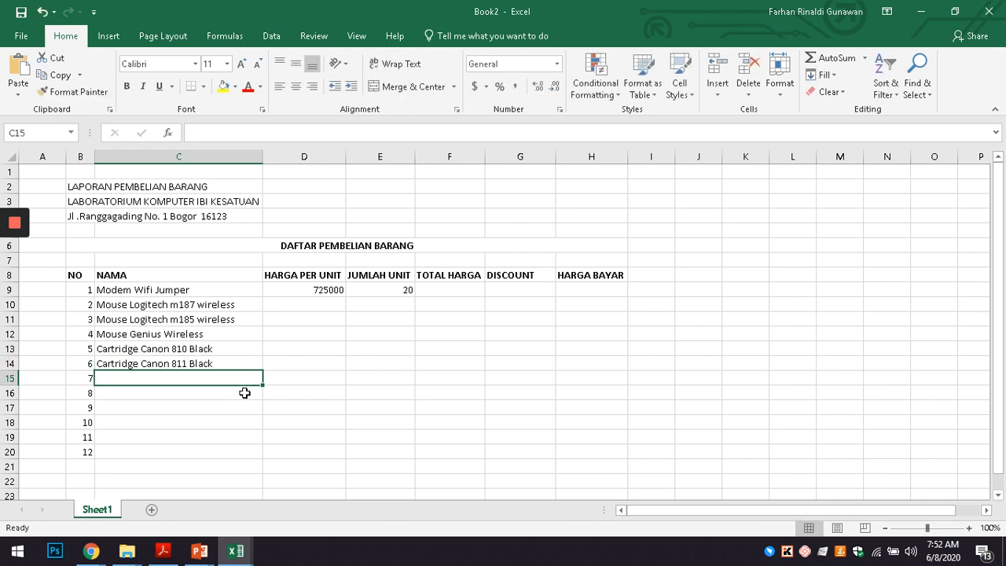
Step: Enter "LCD Samsung 19"" as the name of item 7 in cell C15, correcting its spacing and spelling
text(LCDS)
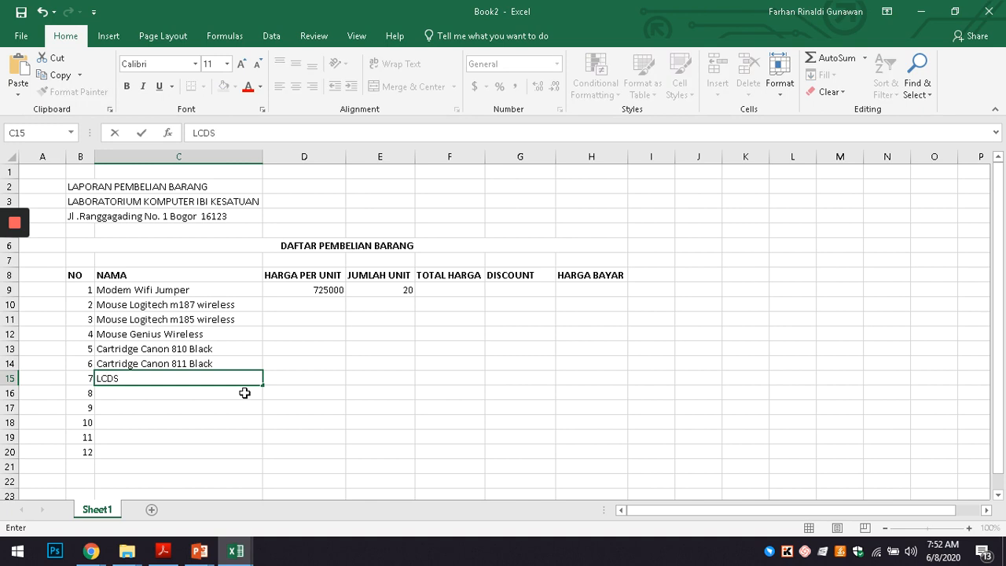
text(amsing 19")
key(Return)
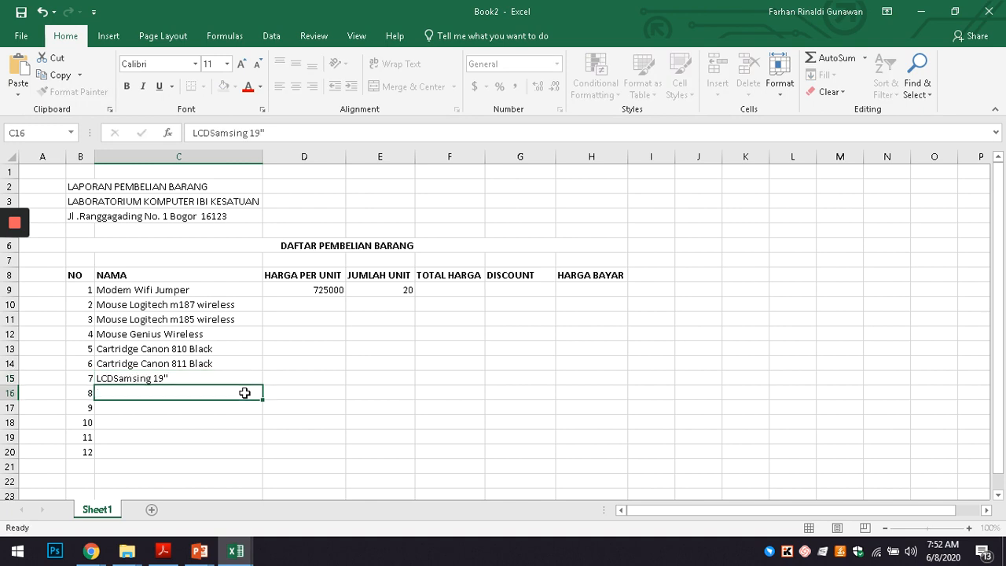
key(Up)
key(F2)
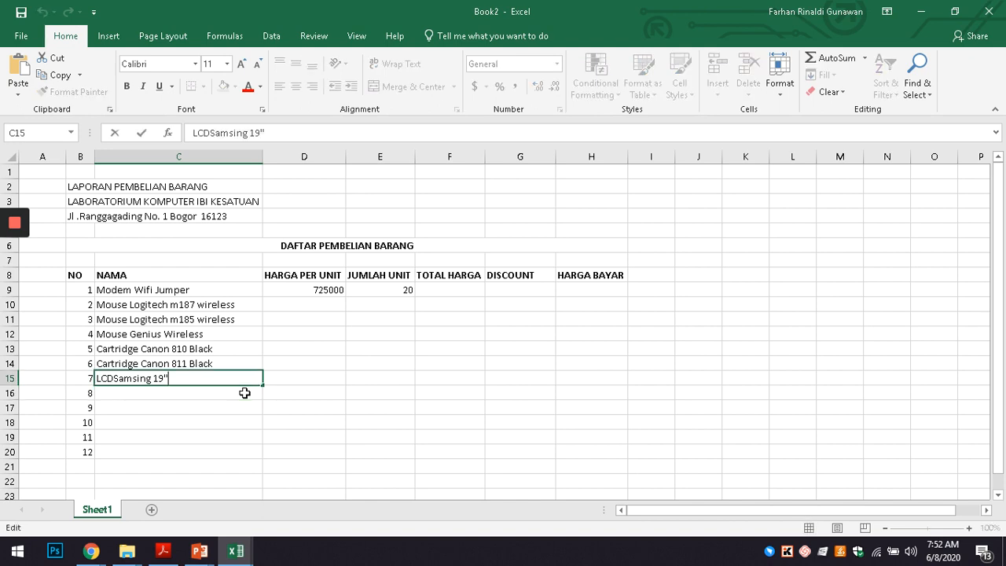
key(Right)
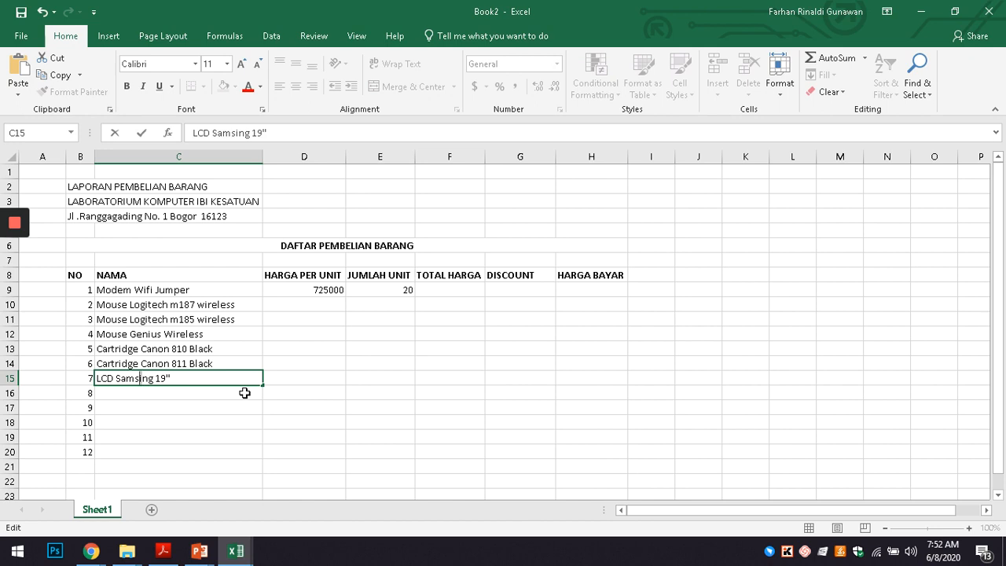
key(Delete)
text(u)
key(Return)
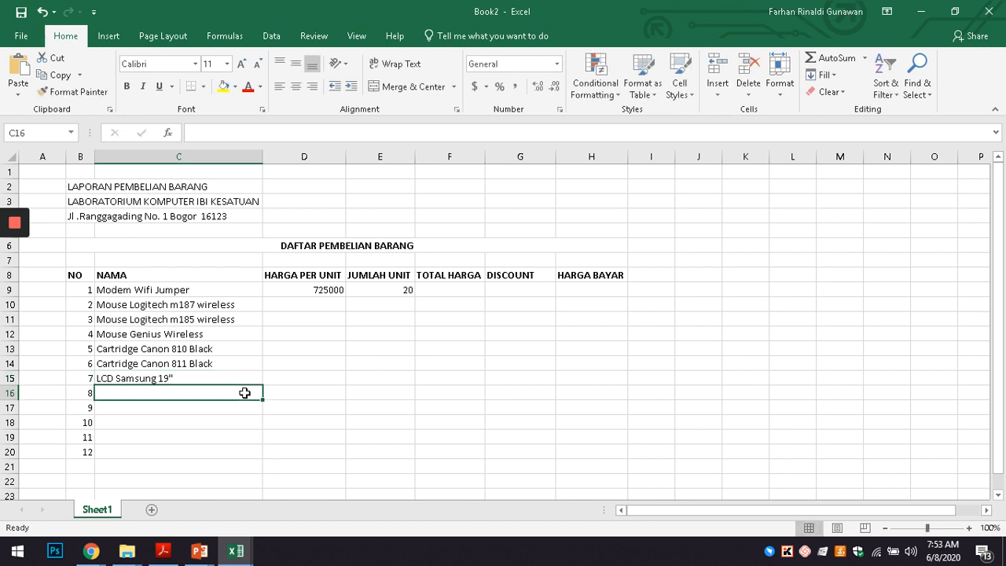
Step: Enter "UPS SPC 600KVA" as the name of item 8 in C16 and "Wireless TP-LINK 11/12" as item 9 in C17
text(UPS SPC)
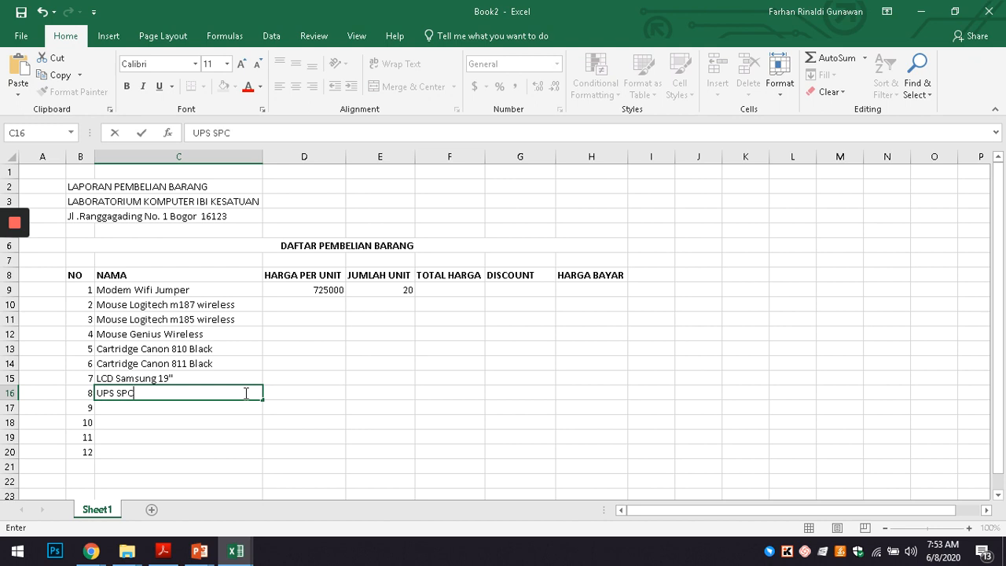
text( 600KVA)
key(Return)
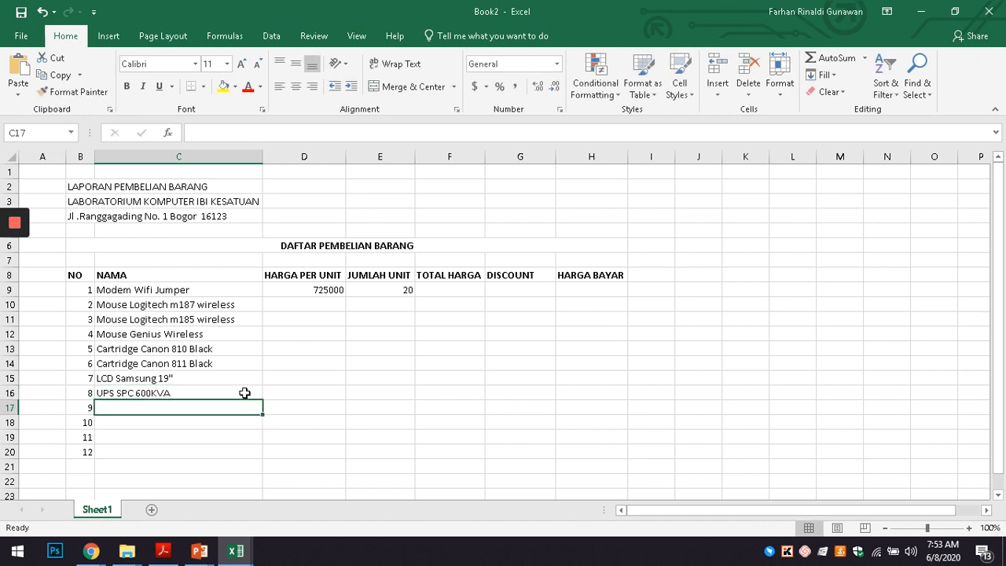
text(Wireless)
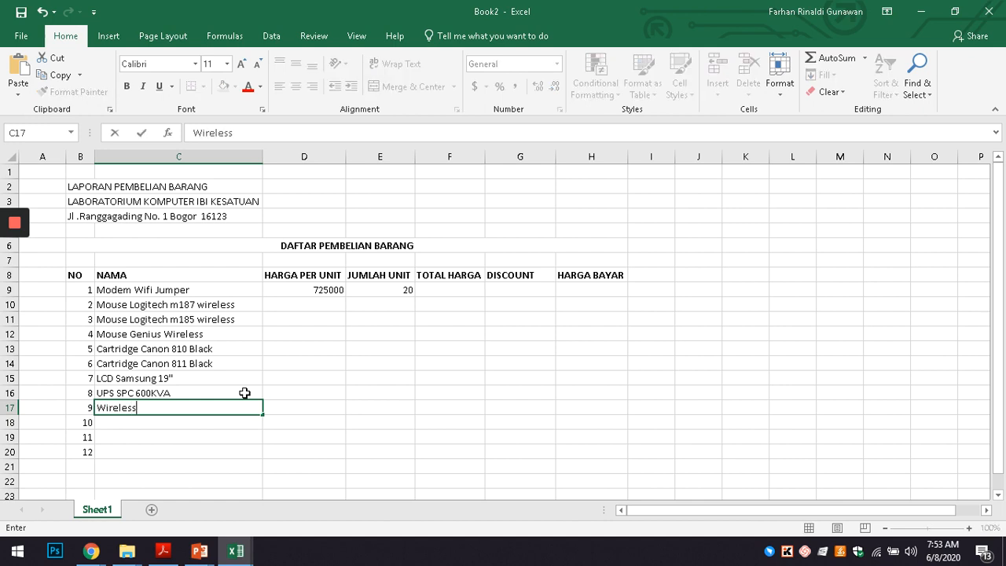
text( TP-LINK 11/12)
key(Return)
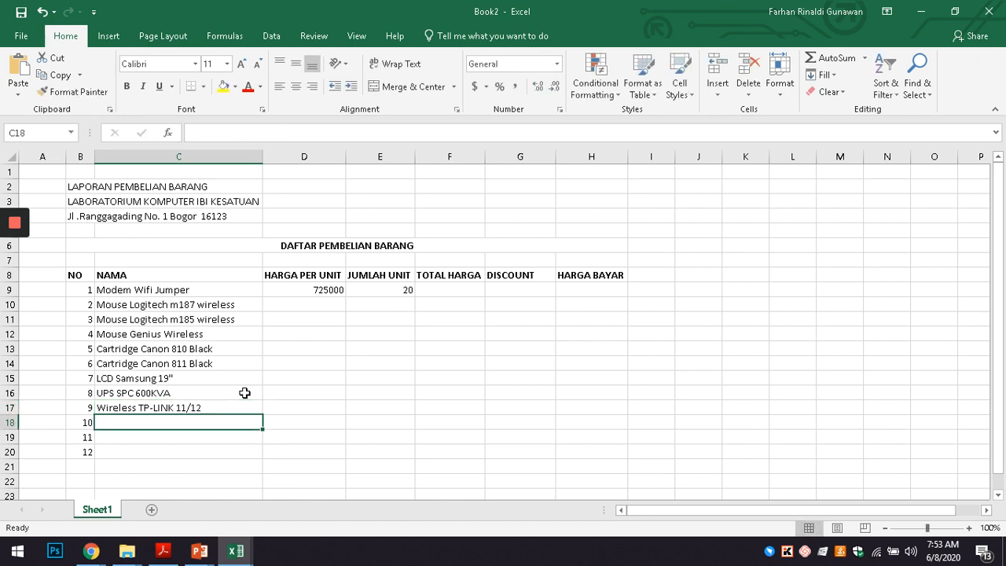
Step: Enter "Hardisk Toshiba 1 TB" as the name of item 10 in C18 and "USB Flash Disk 16GB DT162" as item 11 in C19
text(Hardisk TOshiba)
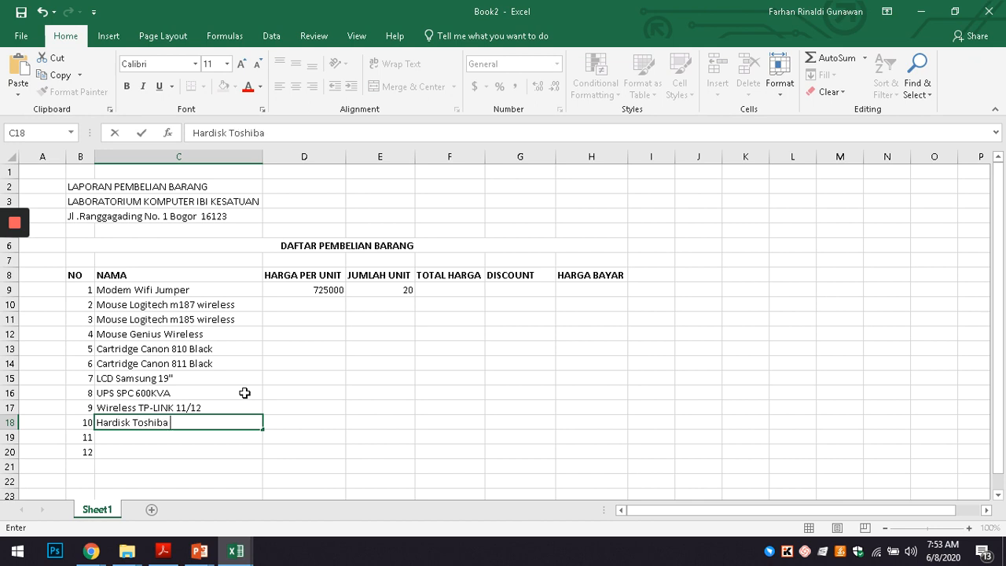
text( 1 TB)
key(Return)
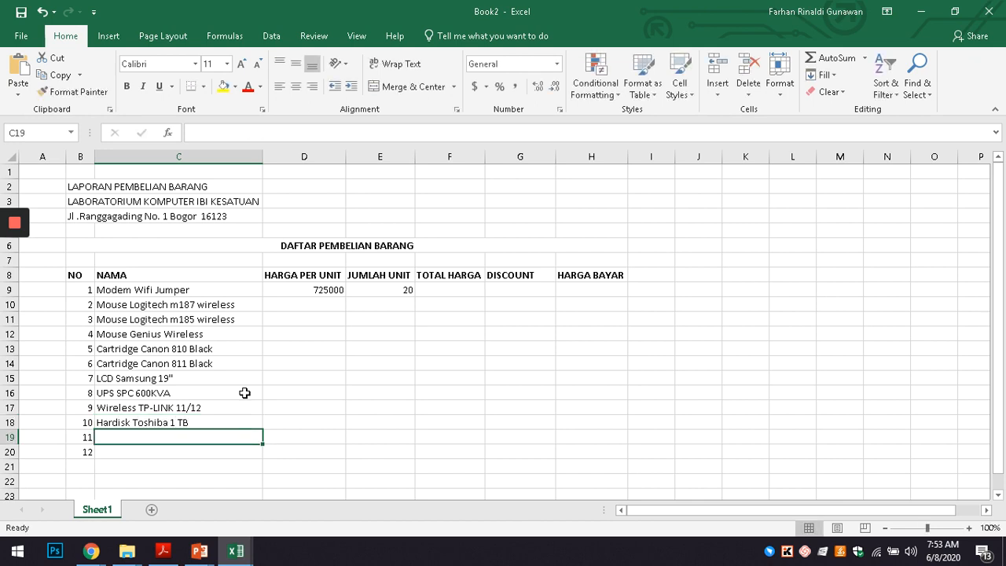
text(USB )
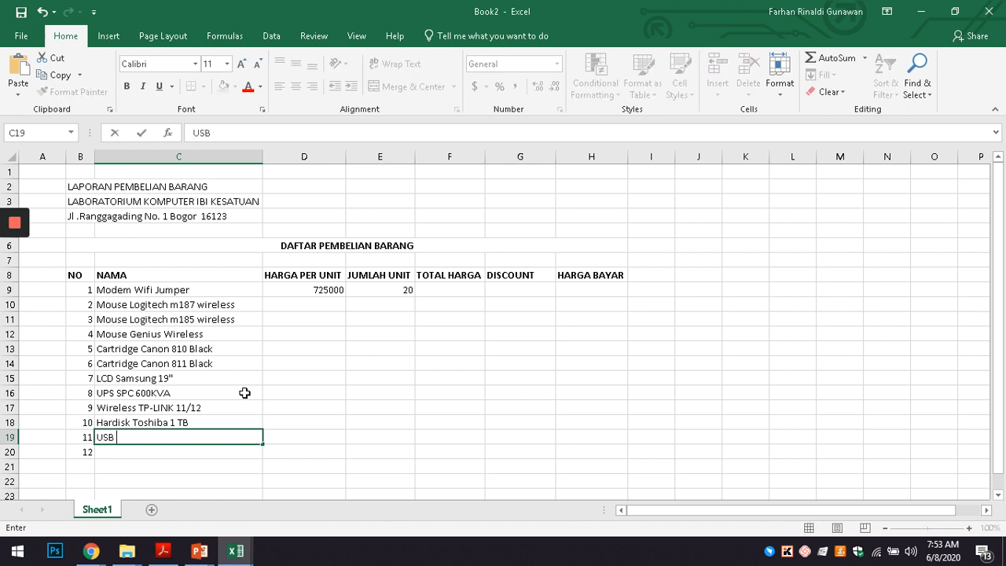
text(FLash Disk 16GB)
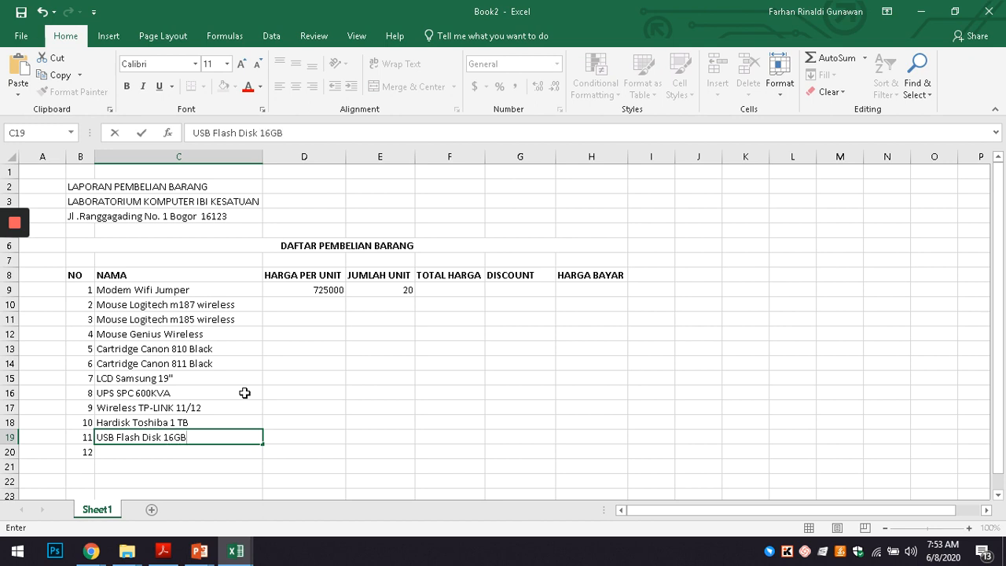
text( DT162)
key(Return)
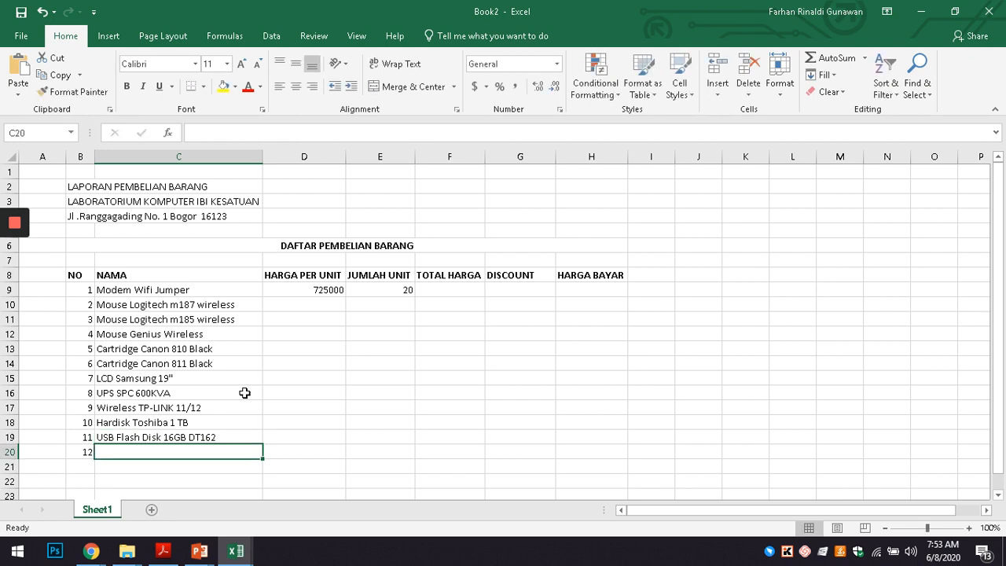
Step: Enter "DDR# Vgen 4GB PC6400" as the name of item 12 in cell C20
text(DDR# V)
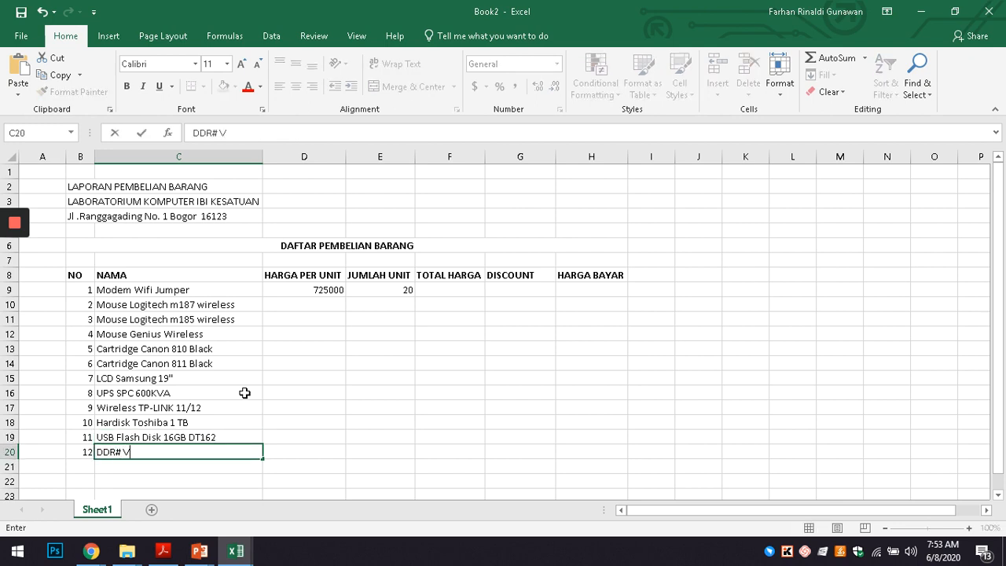
text(gen 4GB PC)
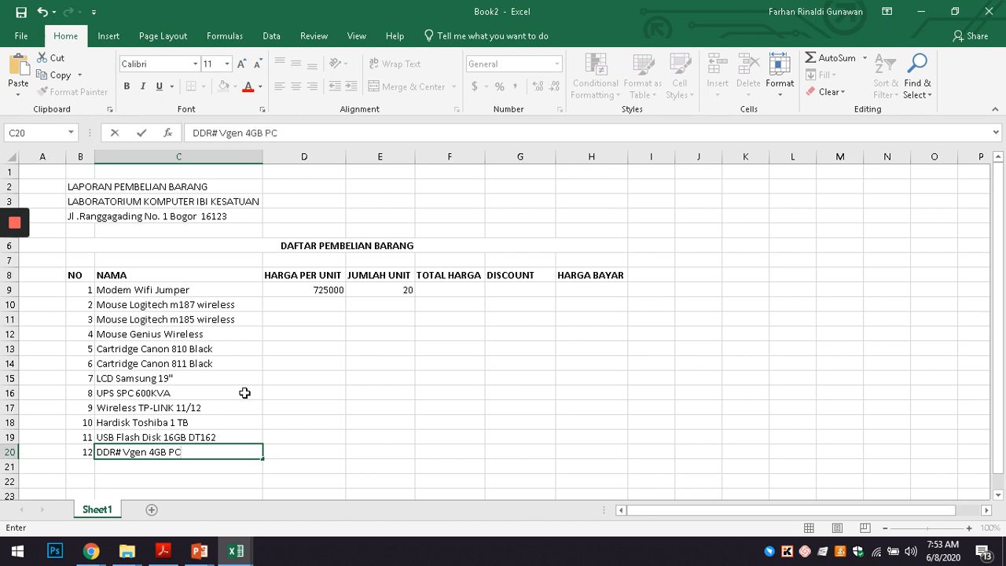
text(6400)
key(Return)
key(Up)
key(Up)
key(Up)
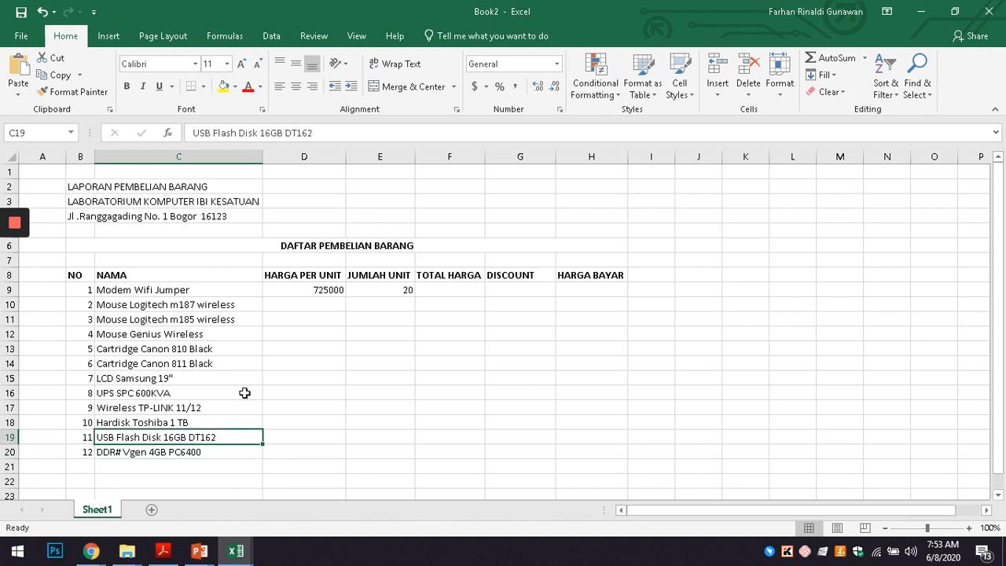
Step: Enter the unit prices 155000 in D10 and 195000 in D11, and fill D12 with the price from the cell above
click(307, 308)
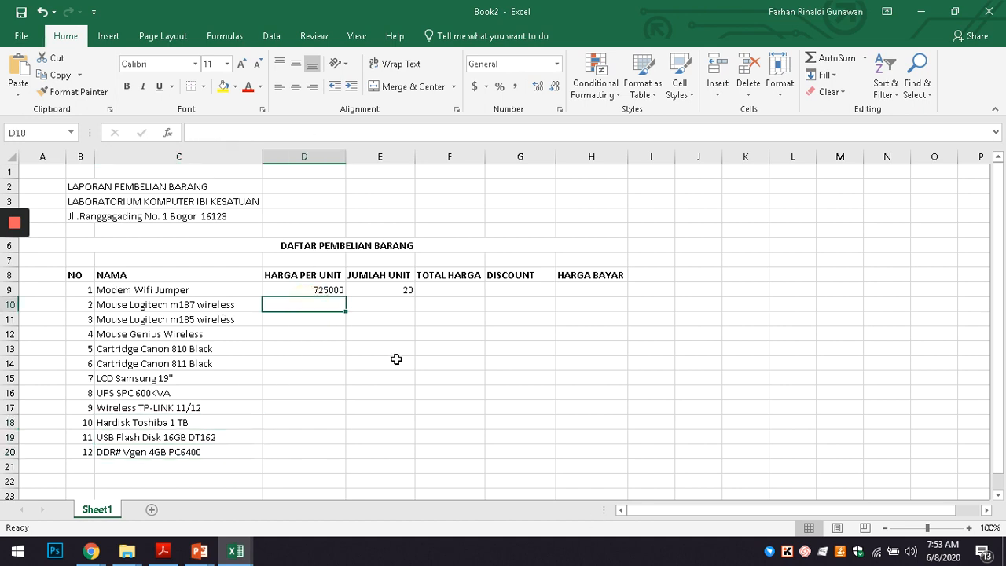
text(155000)
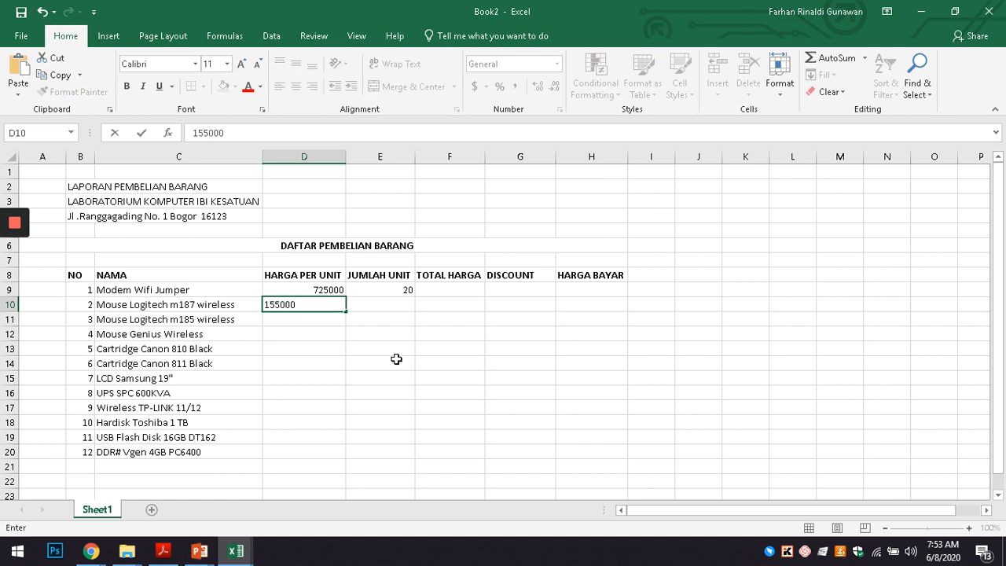
key(Return)
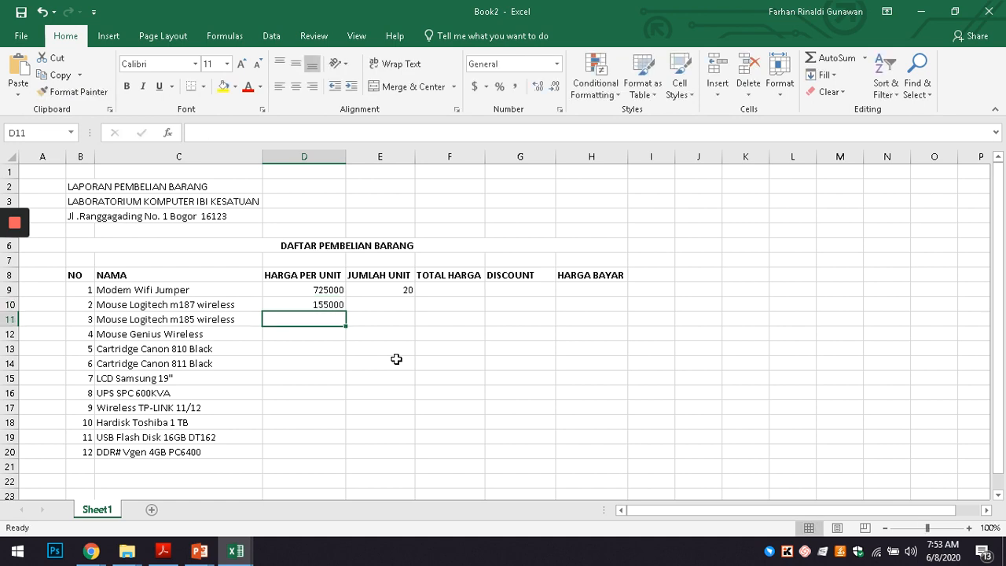
text(195000)
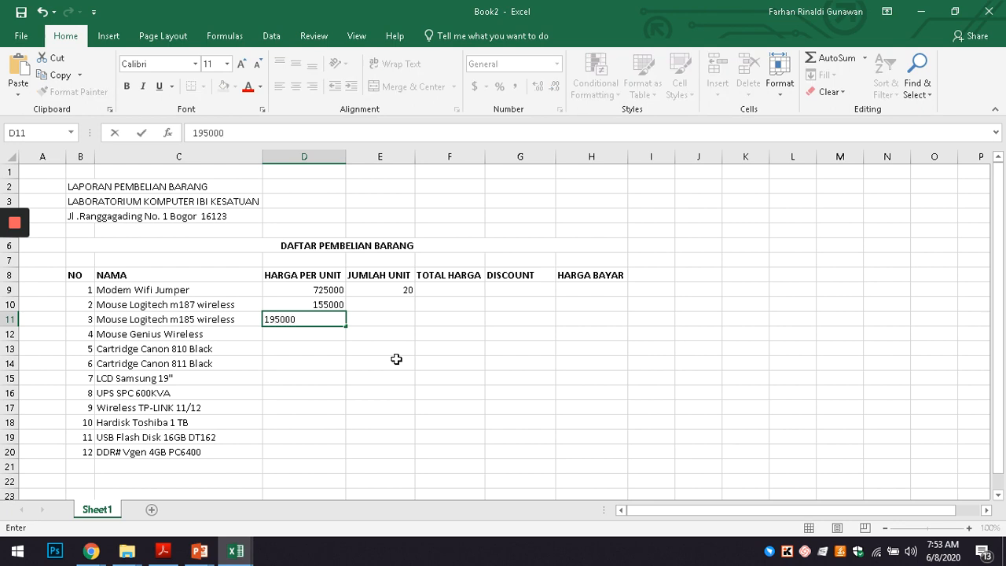
key(Return)
key(ctrl+d)
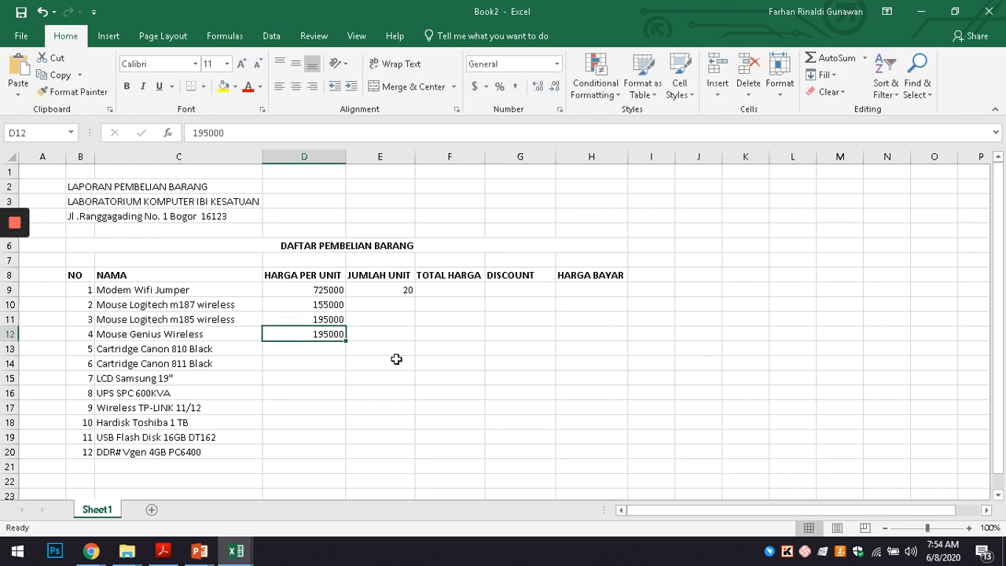
key(Return)
Step: Enter the unit prices of items 5 to 7 in D13:D15 as 210000, 247000 and 1100000
text(210000)
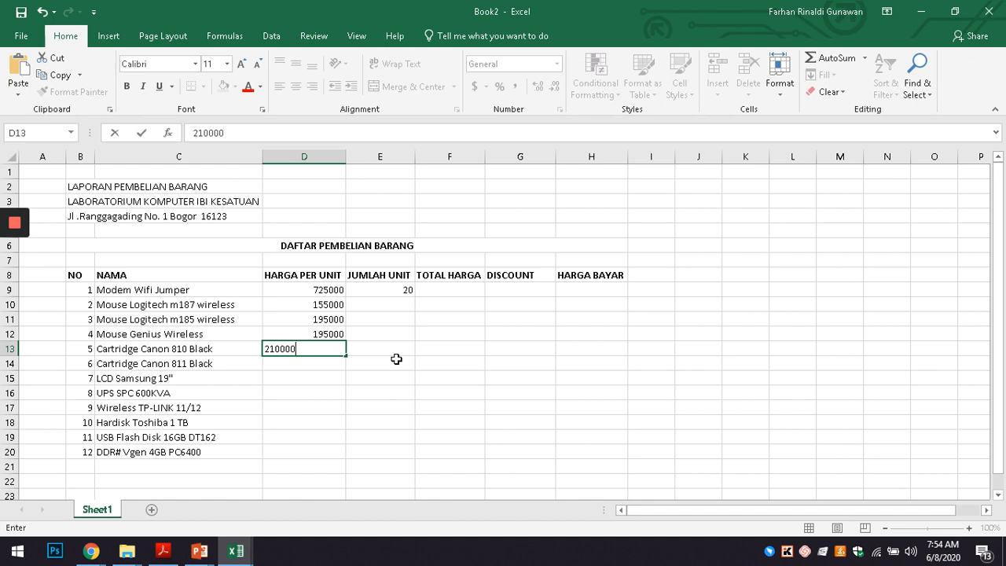
key(Return)
text(247000)
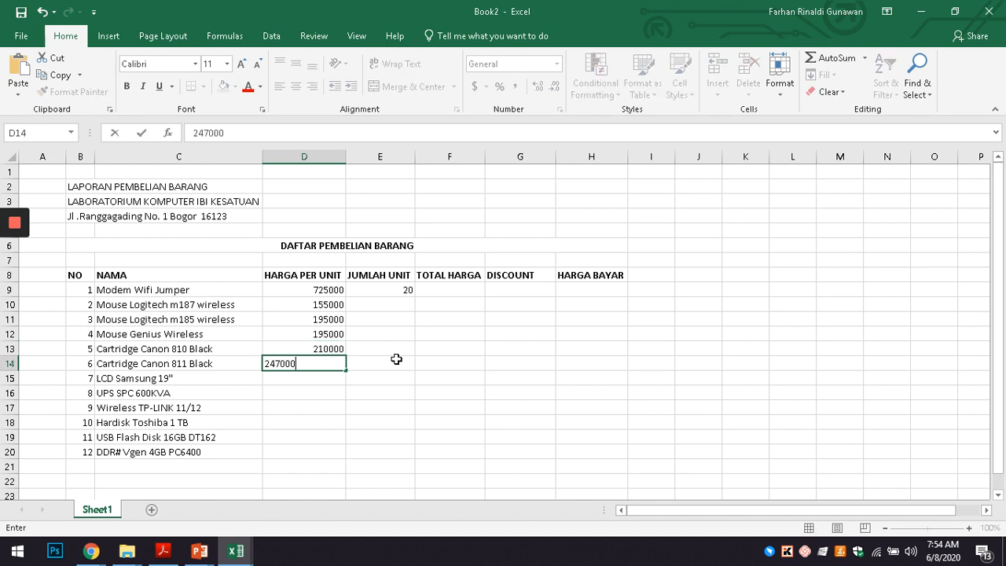
key(Return)
text(1100000)
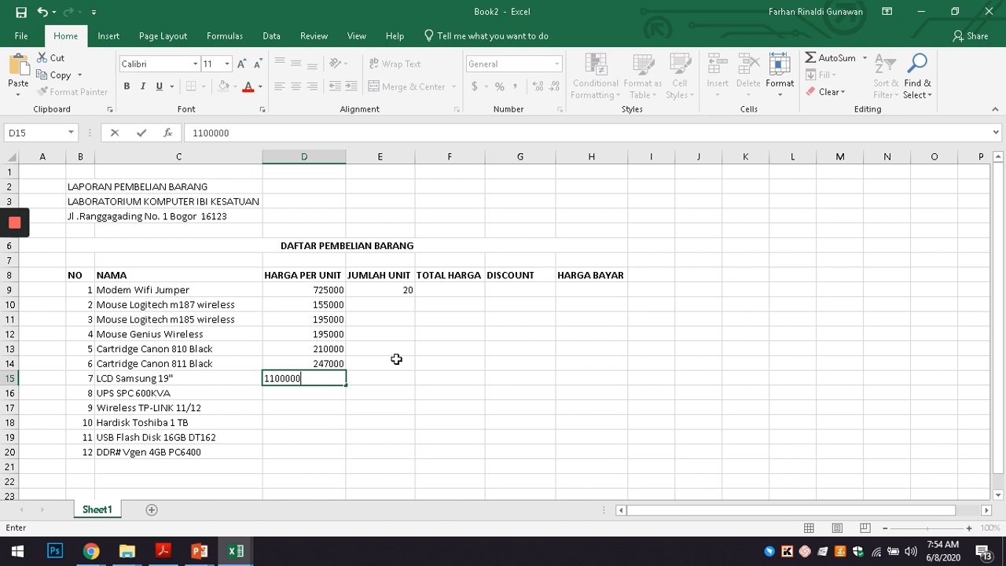
key(Return)
Step: Enter the unit prices 450000 for item 8 in D16 and 30000 for item 9 in D17
text(450000)
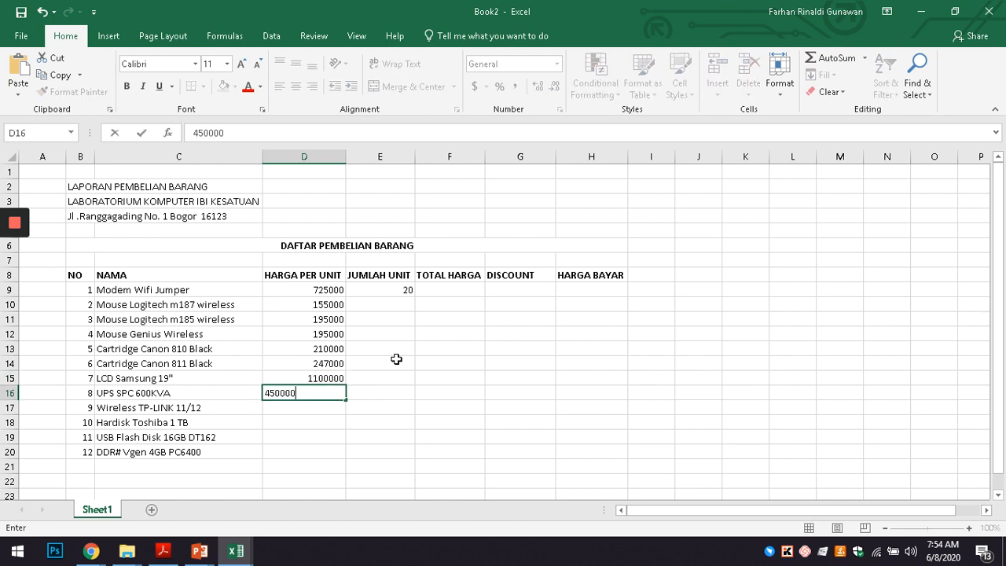
key(Return)
text(30000)
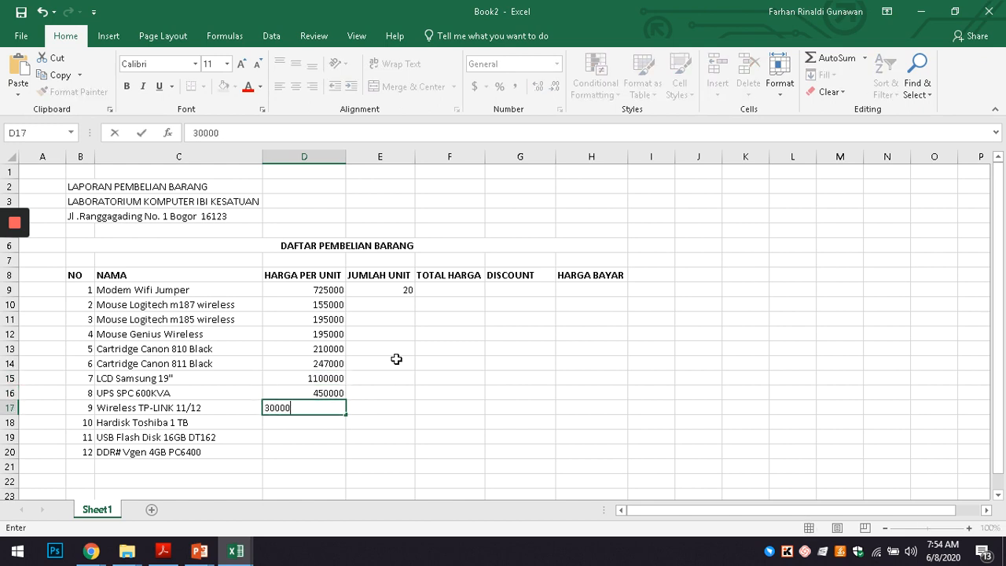
key(Return)
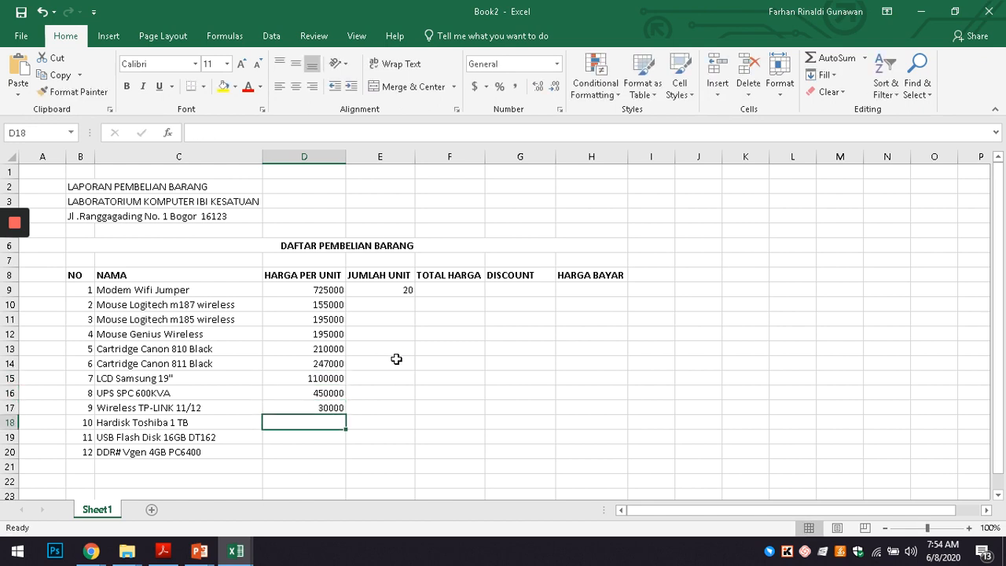
Step: Enter the unit price of item 10 in D18, correcting the mistyped amount to 900000
text(9000000)
key(Return)
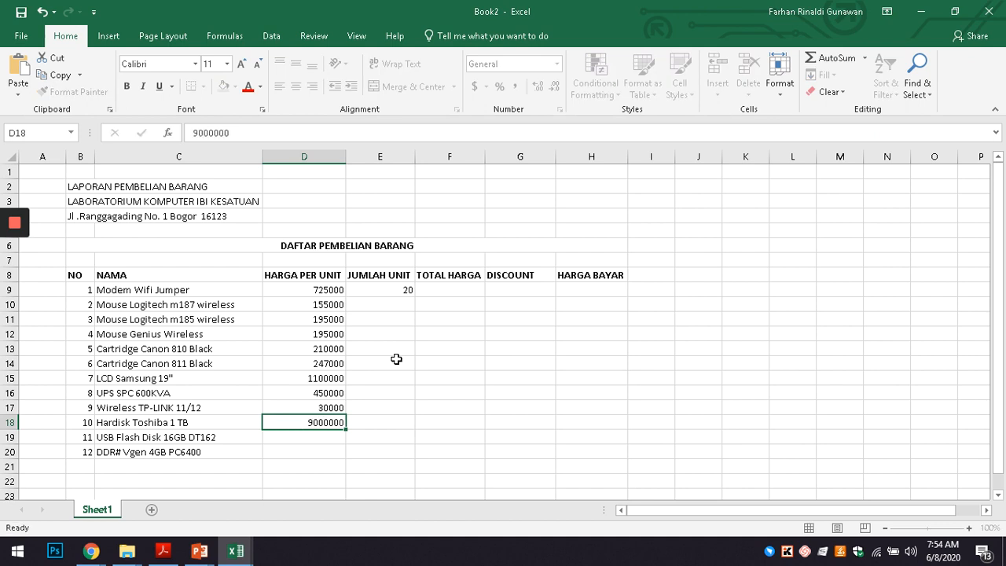
key(Up)
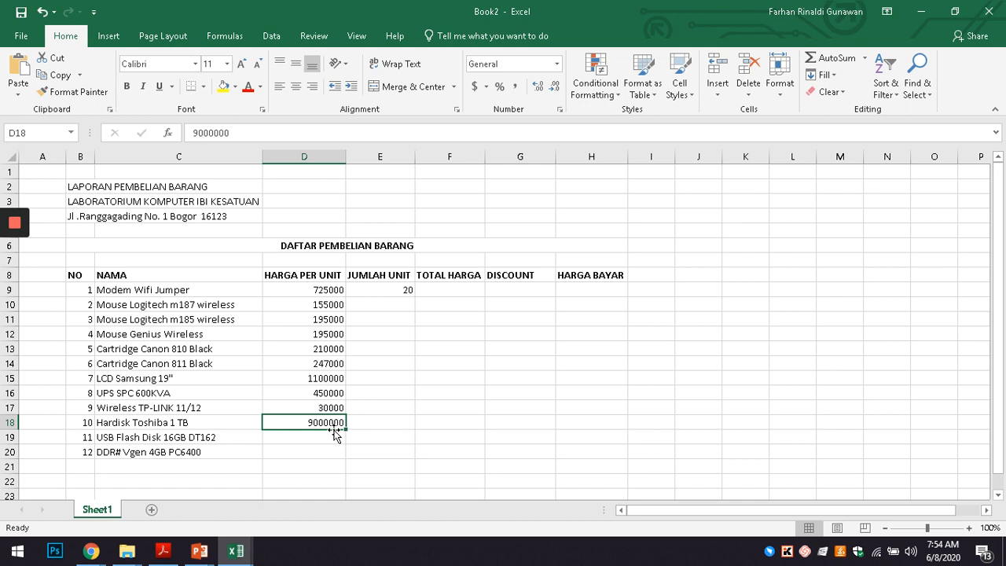
text(900)
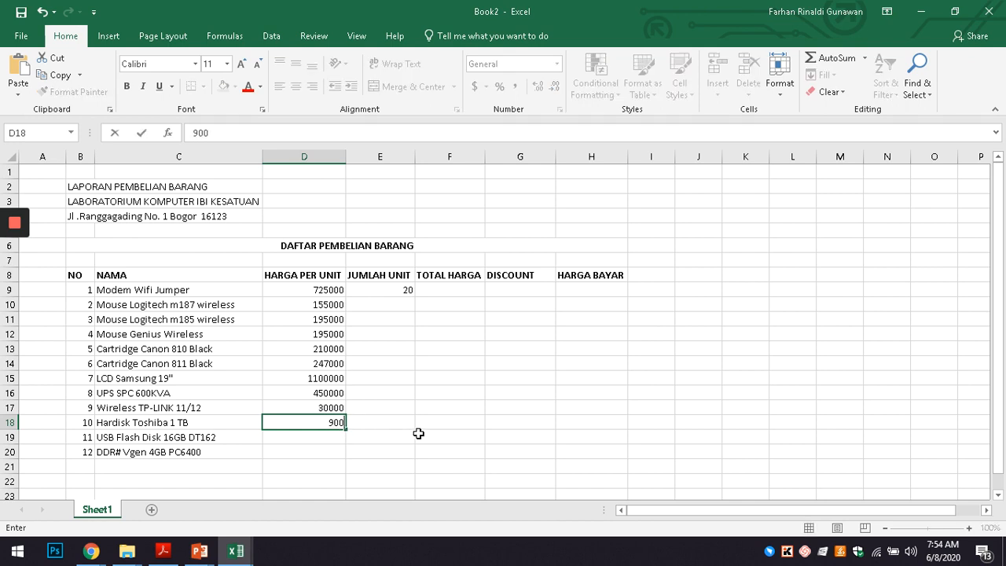
text(000)
key(Return)
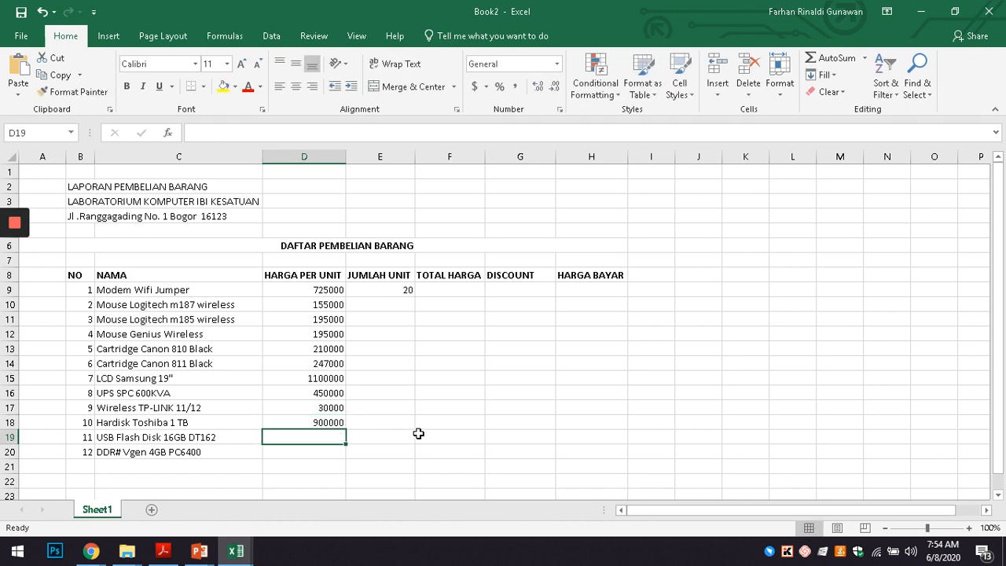
Step: Enter the unit prices 150000 for item 11 in D19 and 145000 for item 12 in D20, removing the extra zero
text(150)
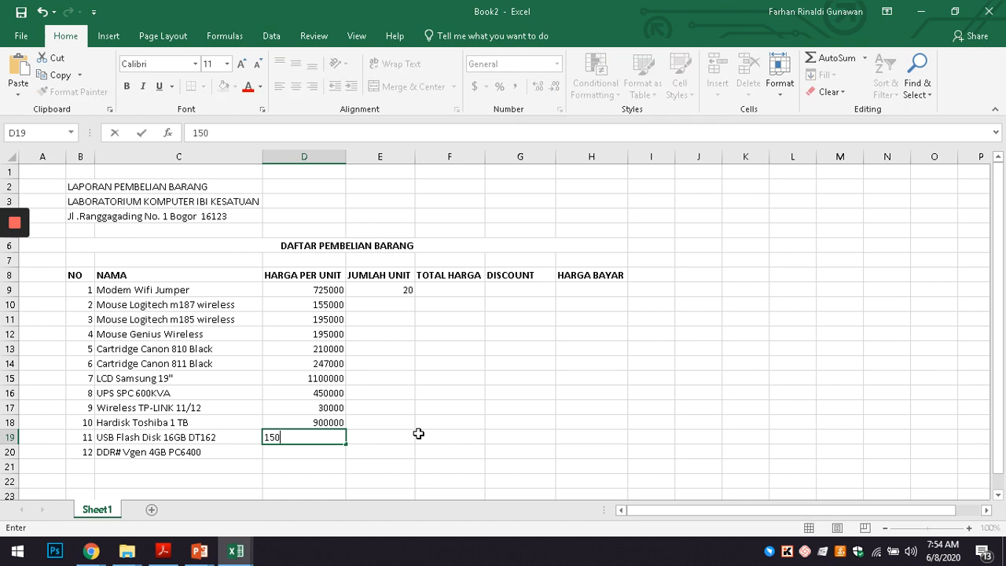
text(000)
key(Return)
text(1)
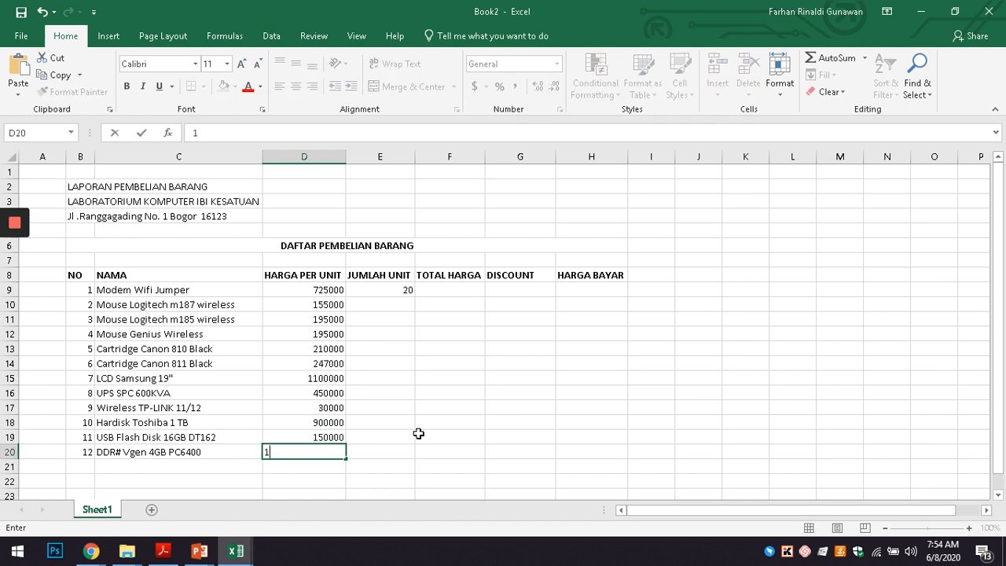
text(450000)
key(Return)
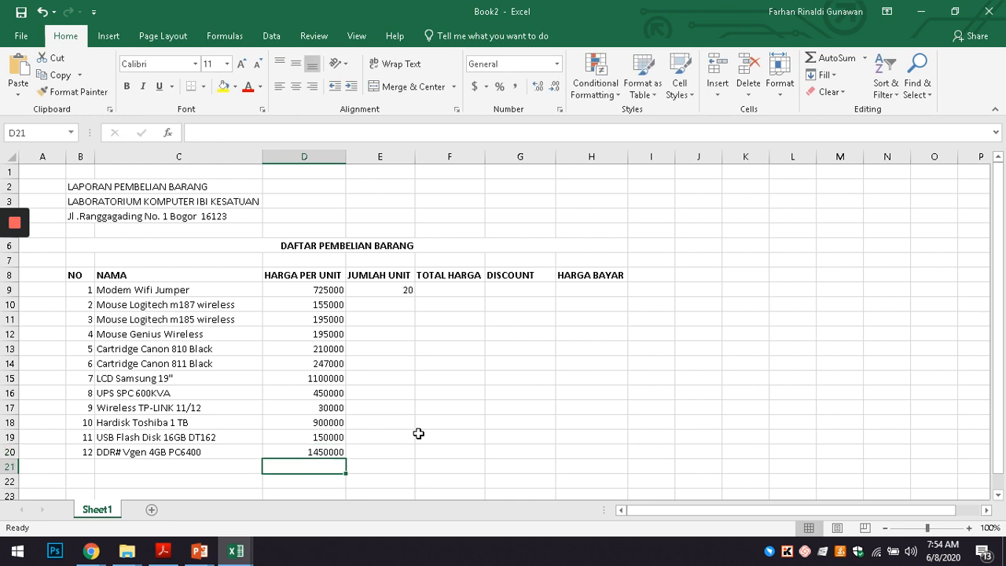
key(Up)
key(F2)
key(BackSpace)
key(Return)
key(Up)
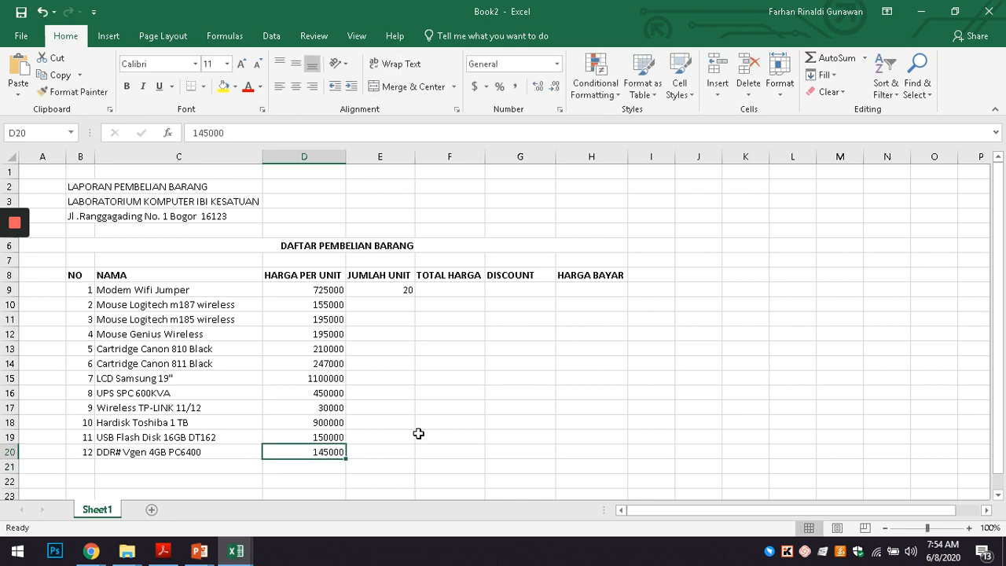
Step: Format the unit prices in D9:D20 with comma thousands separators and no decimal places
key(ctrl+Up)
key(Down)
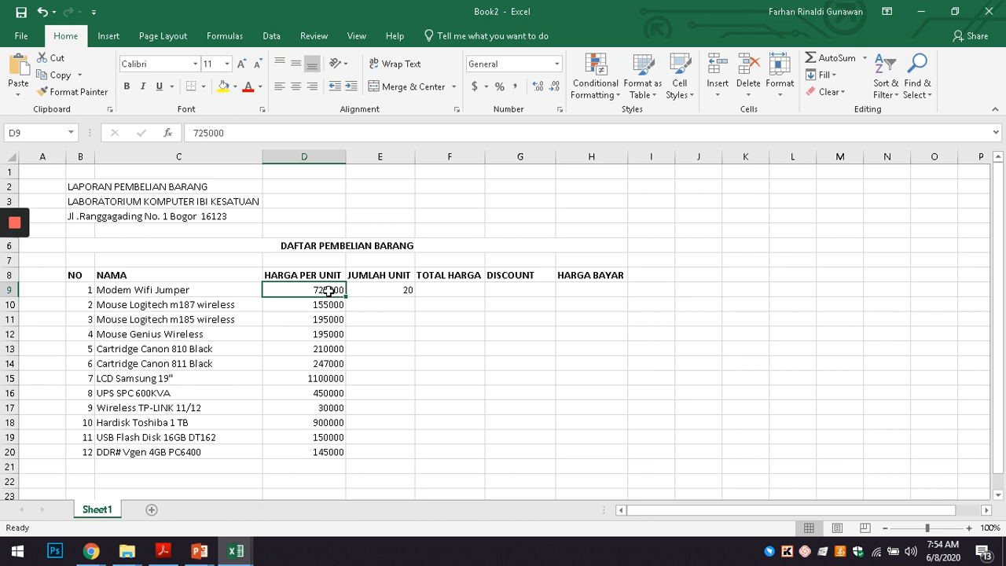
drag(333, 289, 332, 454)
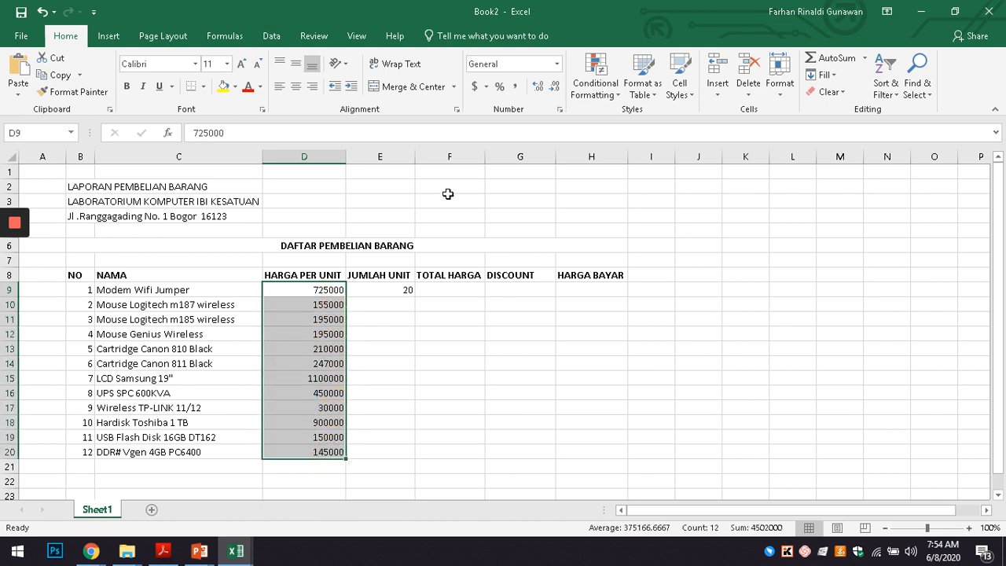
click(518, 88)
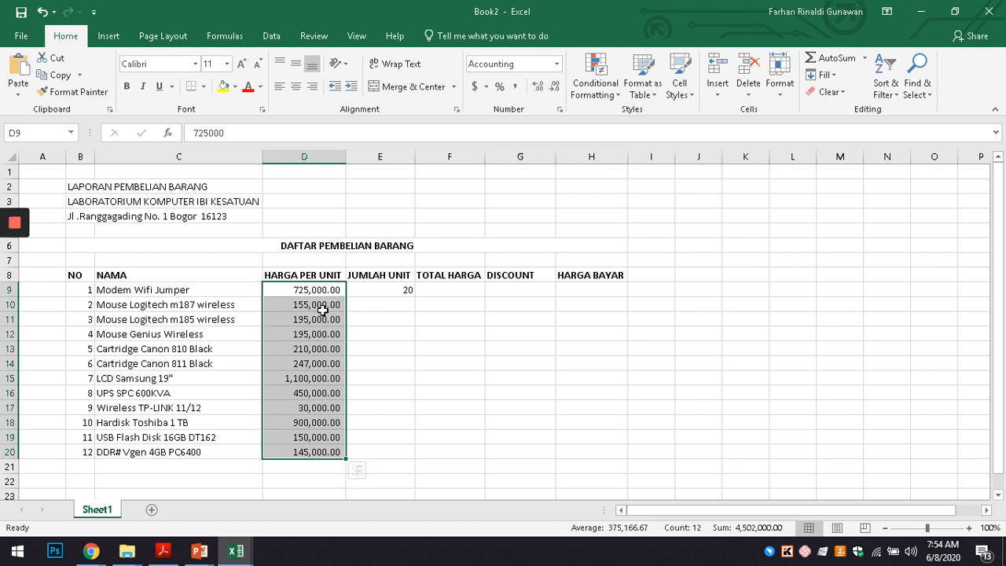
click(554, 88)
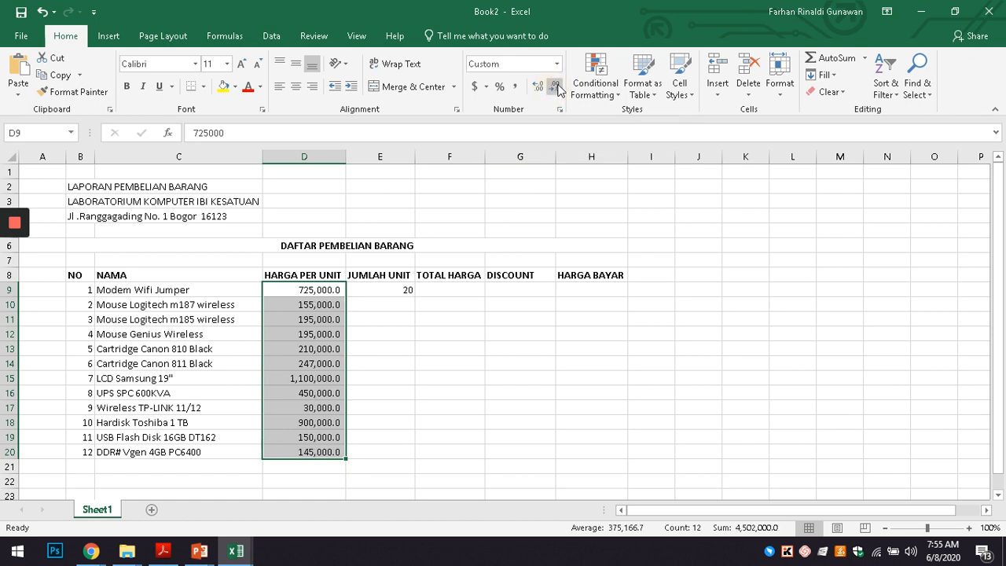
click(557, 88)
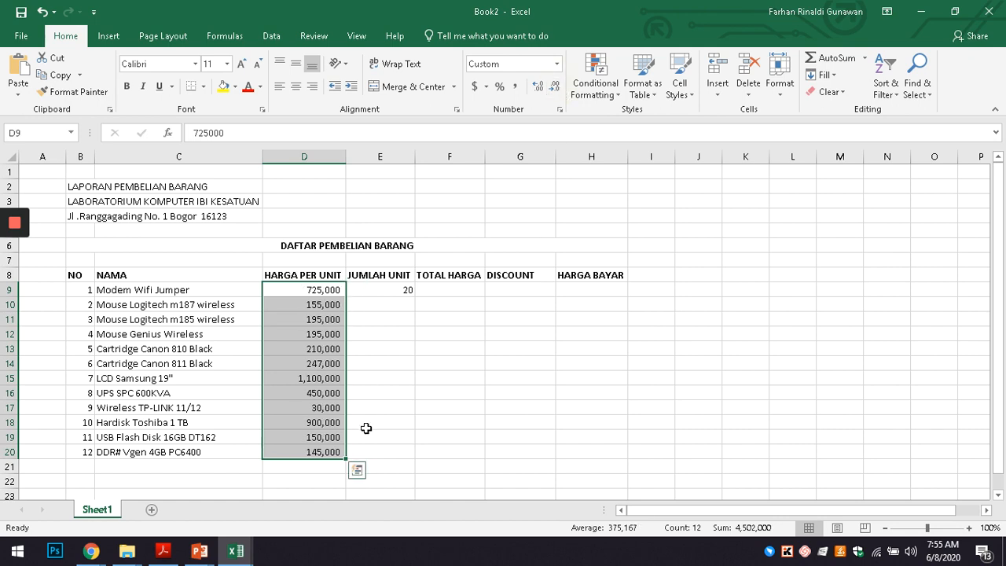
Step: Enter the quantities of items 2 to 5 in E10:E13 as 25, 3, 2 and 2
click(397, 290)
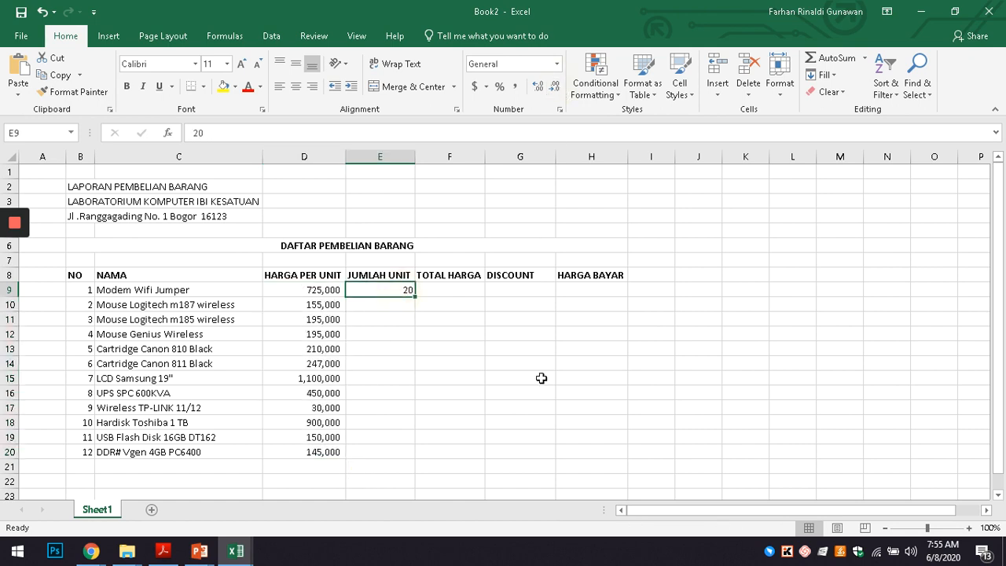
key(Return)
text(25)
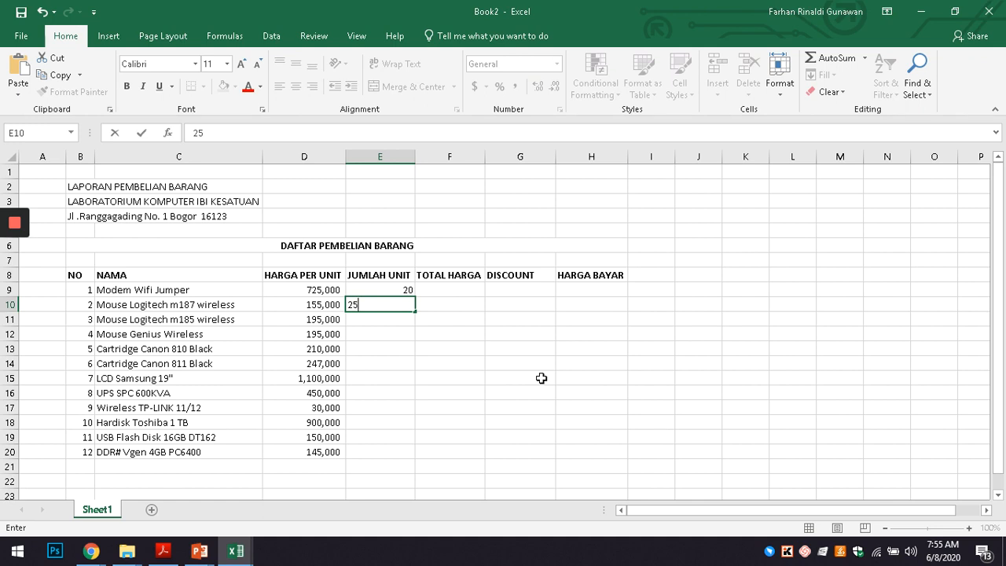
key(Return)
text(3)
key(Return)
text(2)
key(Return)
text(2)
key(Return)
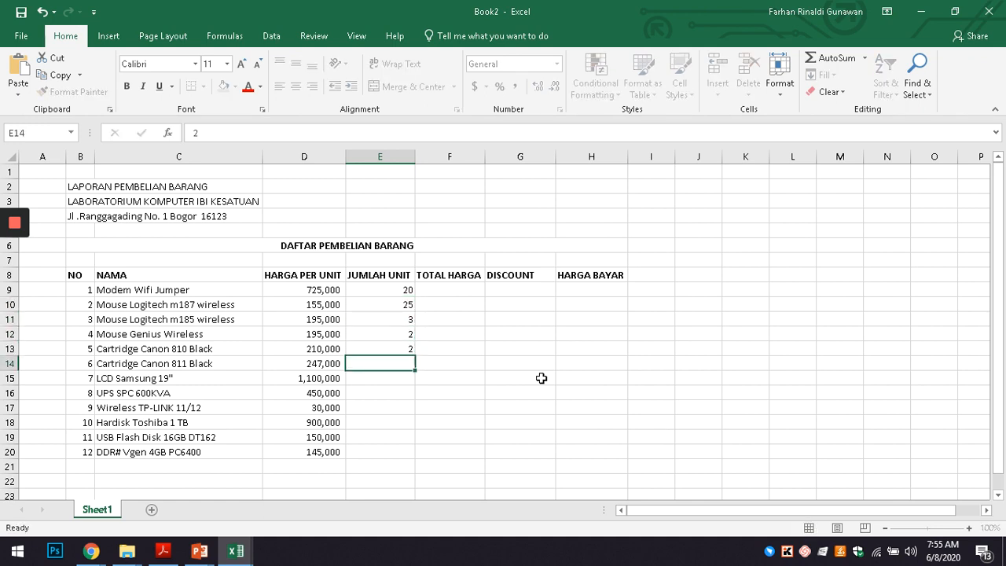
Step: Enter the quantities of items 6 to 8 in E14:E16 as 5, 2 and 5
text(5)
key(Return)
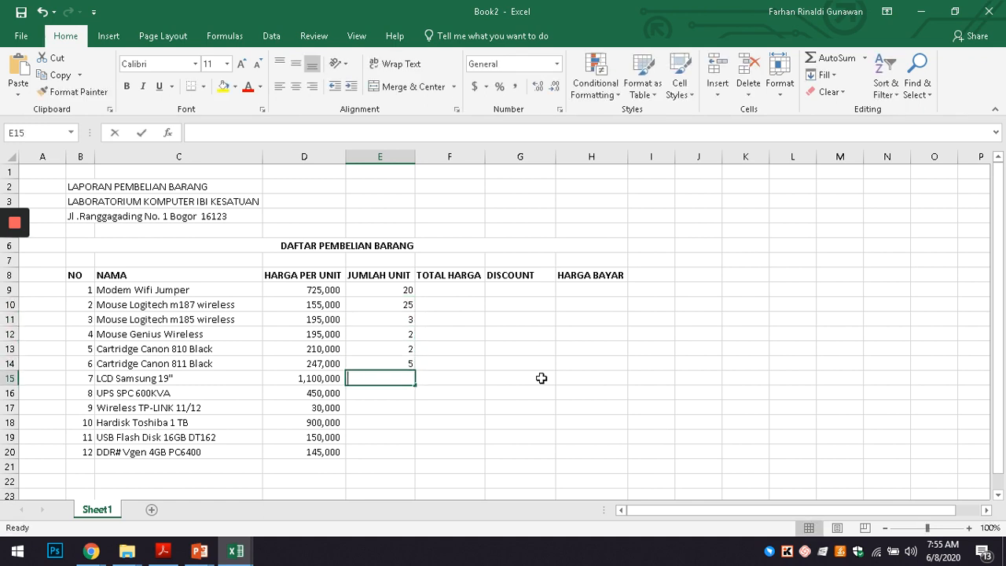
text(2)
key(Return)
text(5)
key(Return)
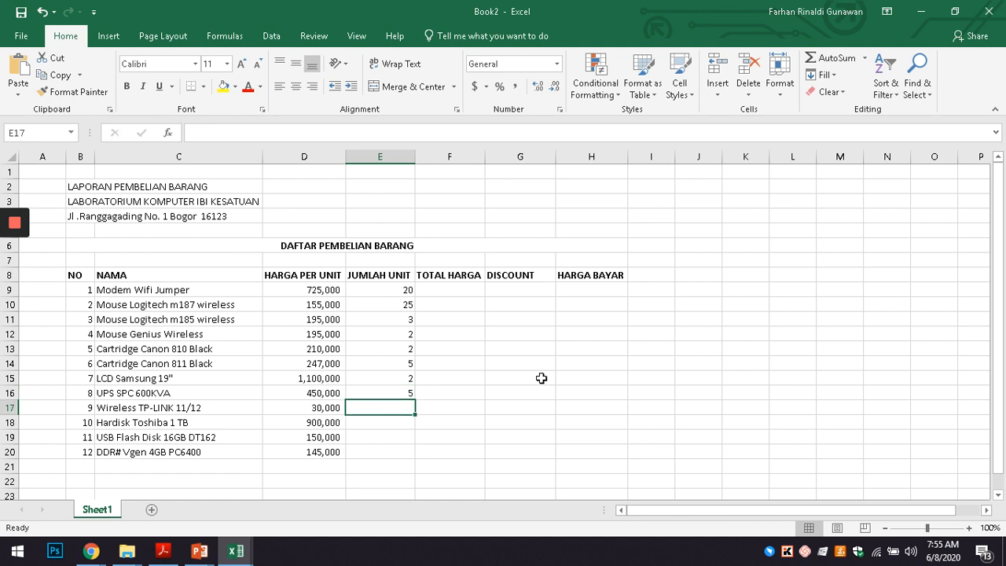
Step: Enter the quantities of items 9 to 12 in E17:E20 as 1, 15, 3 and 3
text(1)
key(Return)
text(15)
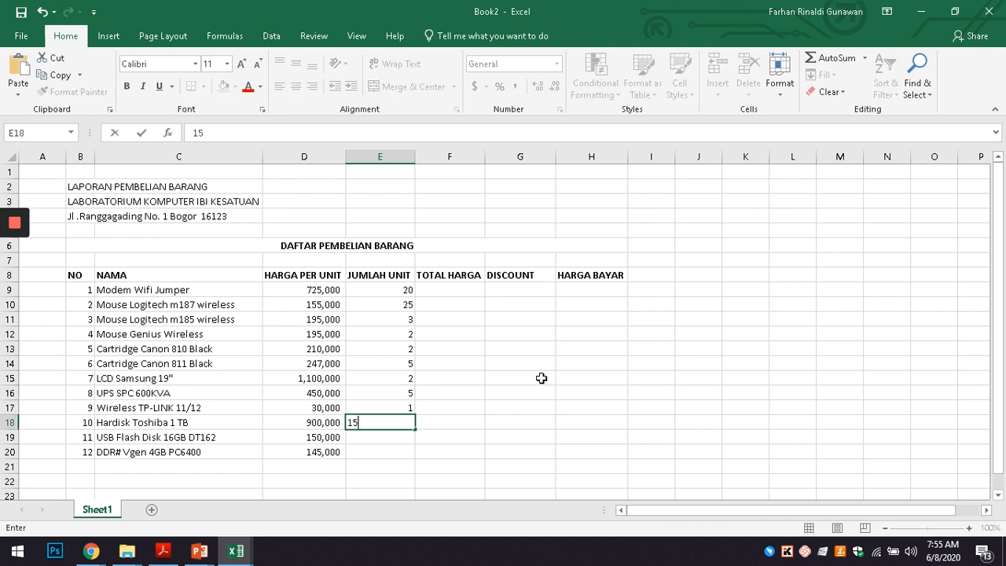
key(Return)
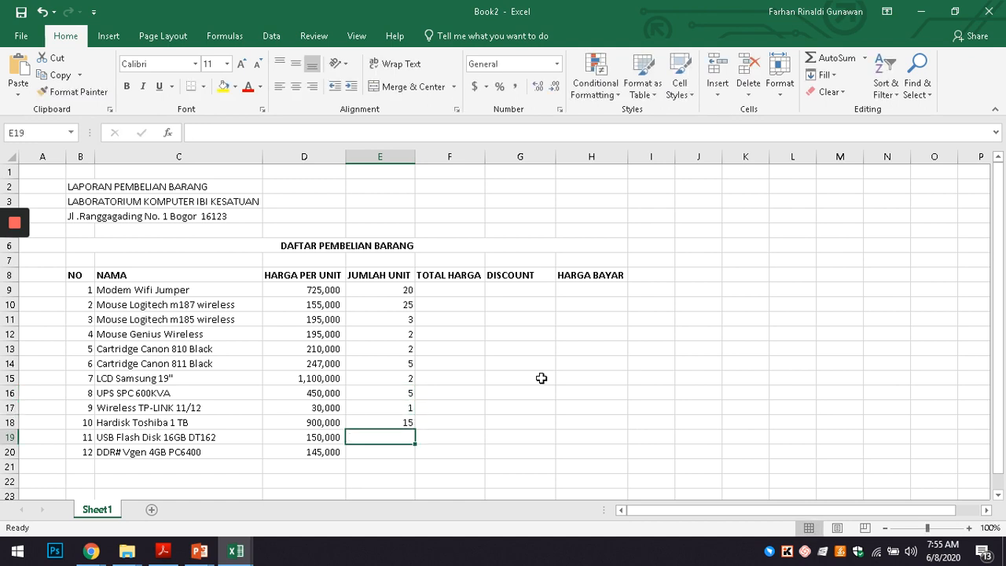
text(3)
key(Return)
text(3)
key(Return)
key(Up)
key(Up)
key(Up)
key(Up)
key(Up)
key(Up)
key(Up)
key(Up)
key(Up)
key(Up)
key(Up)
key(Up)
key(Up)
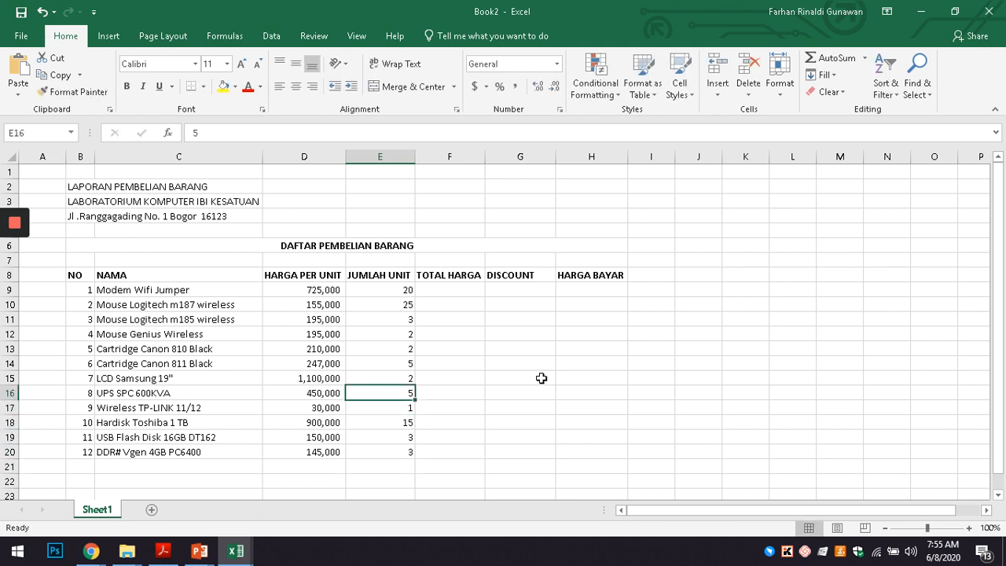
key(Right)
key(Down)
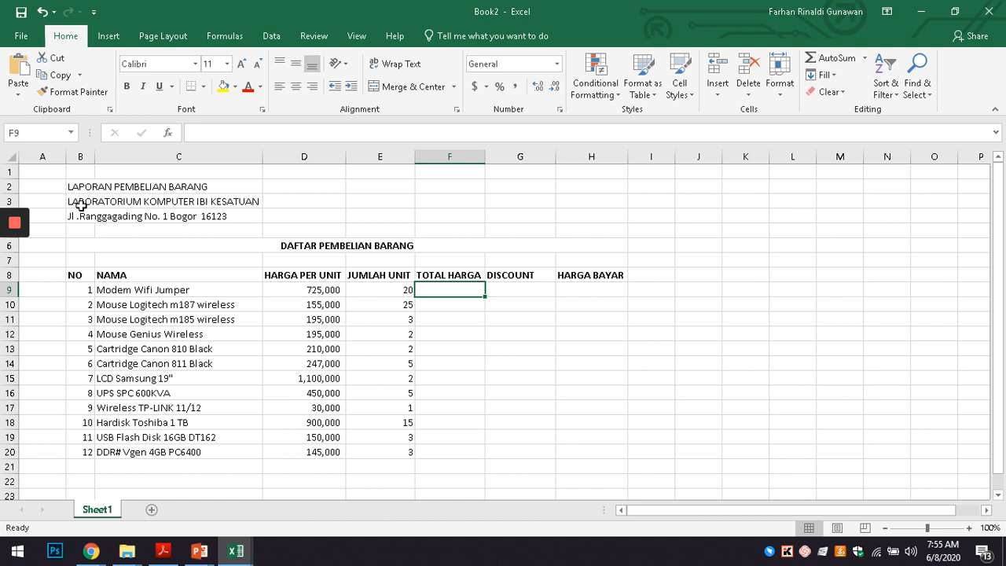
Step: Increase the height of table header row 8 to roughly twice that of the item rows
drag(78, 274, 589, 274)
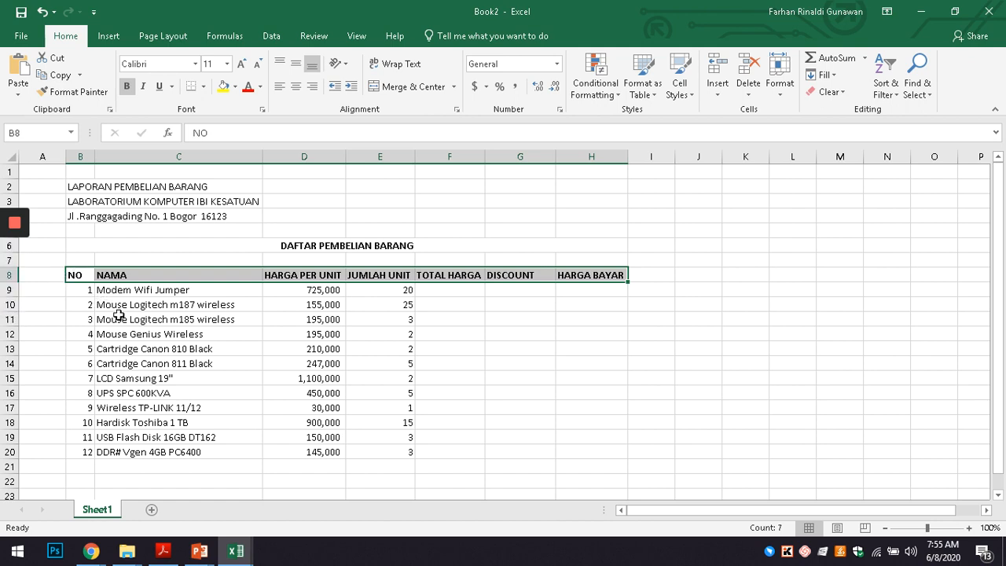
scroll(126, 332, down, 2)
drag(10, 194, 11, 212)
scroll(461, 351, up, 2)
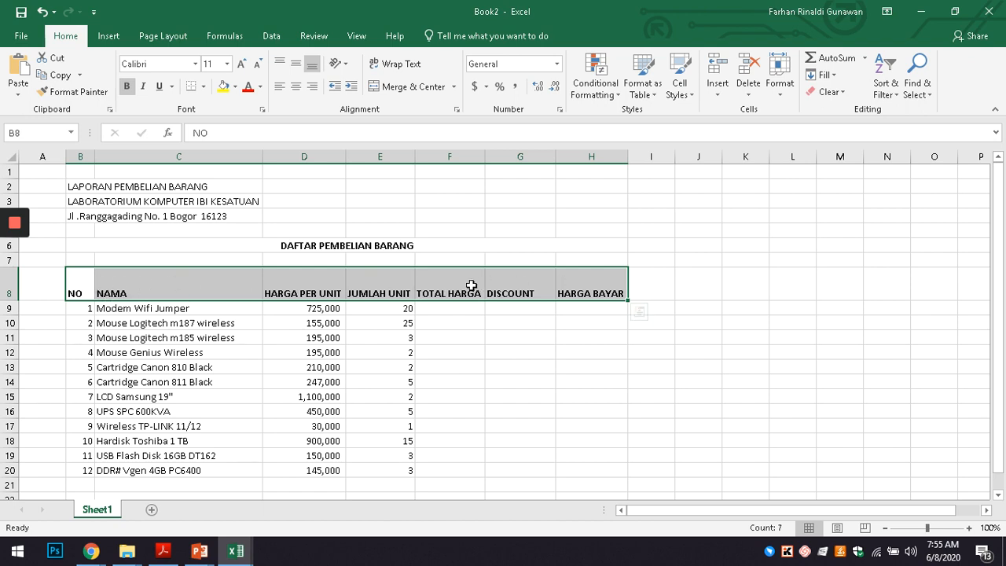
Step: Center the table headings in B8:H8 both horizontally and vertically
click(297, 92)
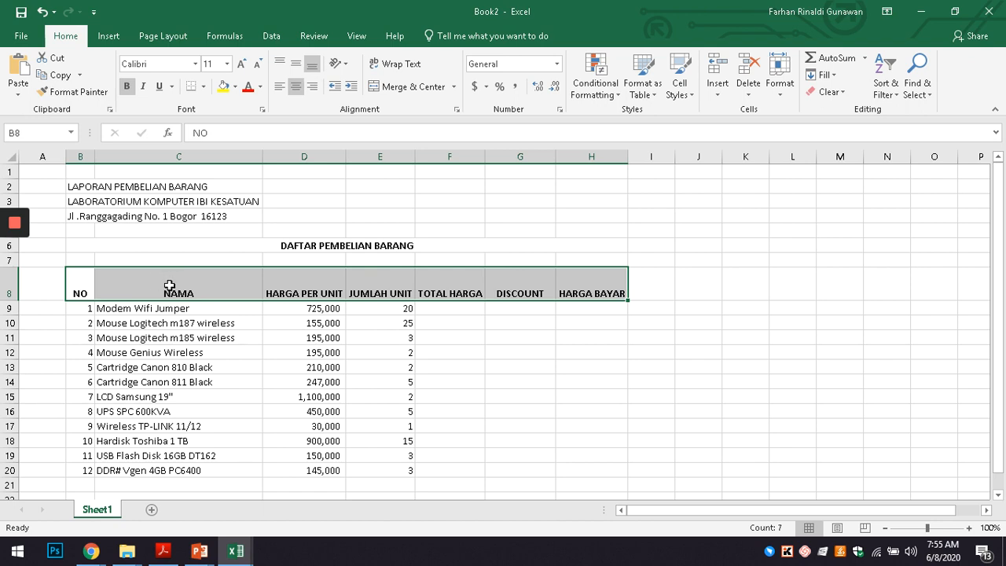
click(296, 66)
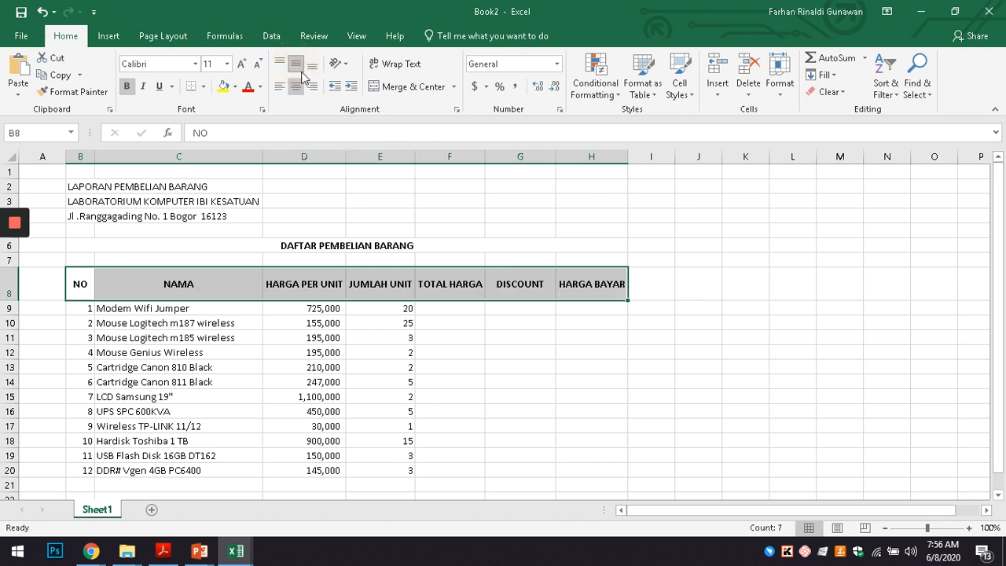
click(446, 313)
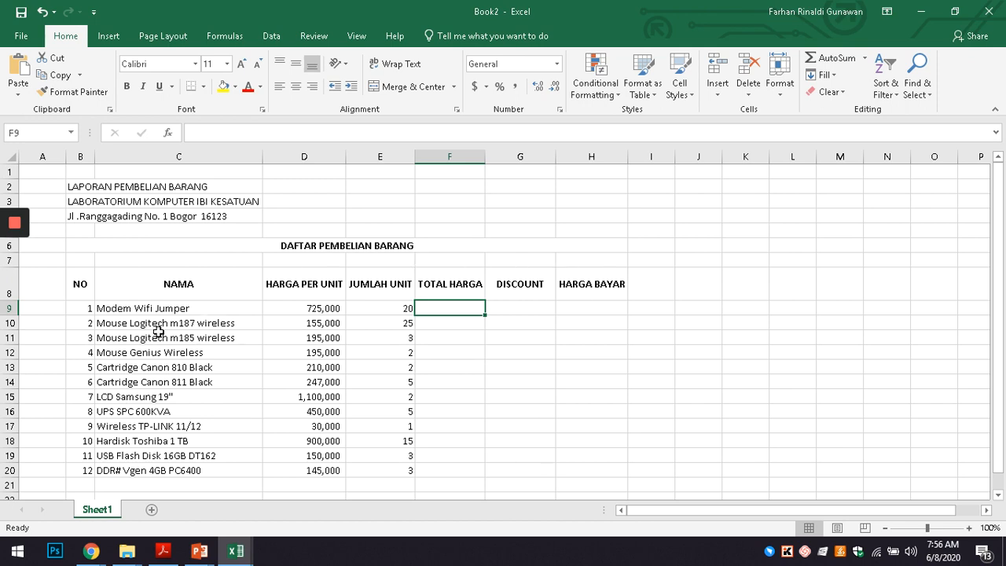
Step: Check how the table fits on the page in the print preview and return to the sheet
click(21, 35)
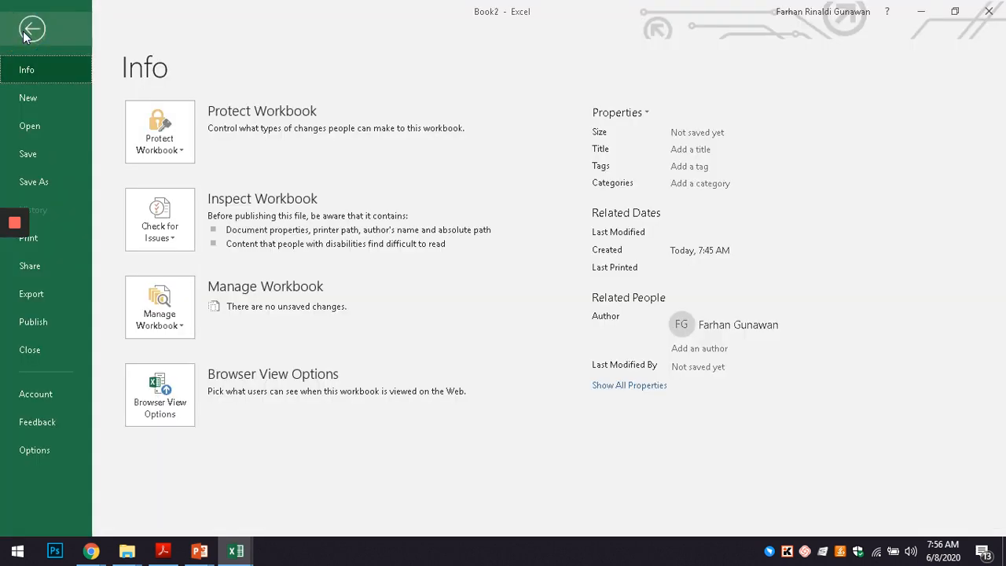
click(52, 240)
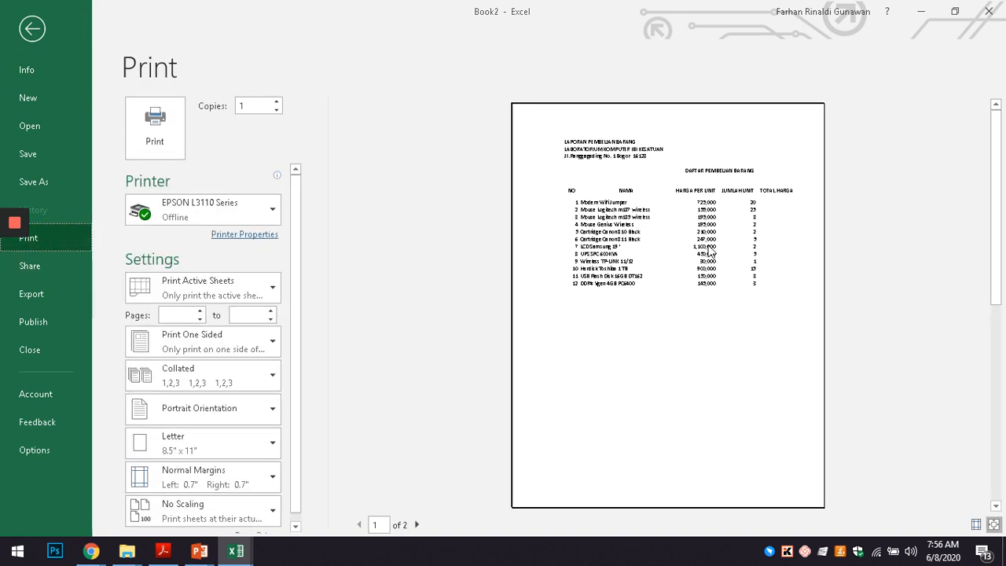
key(Escape)
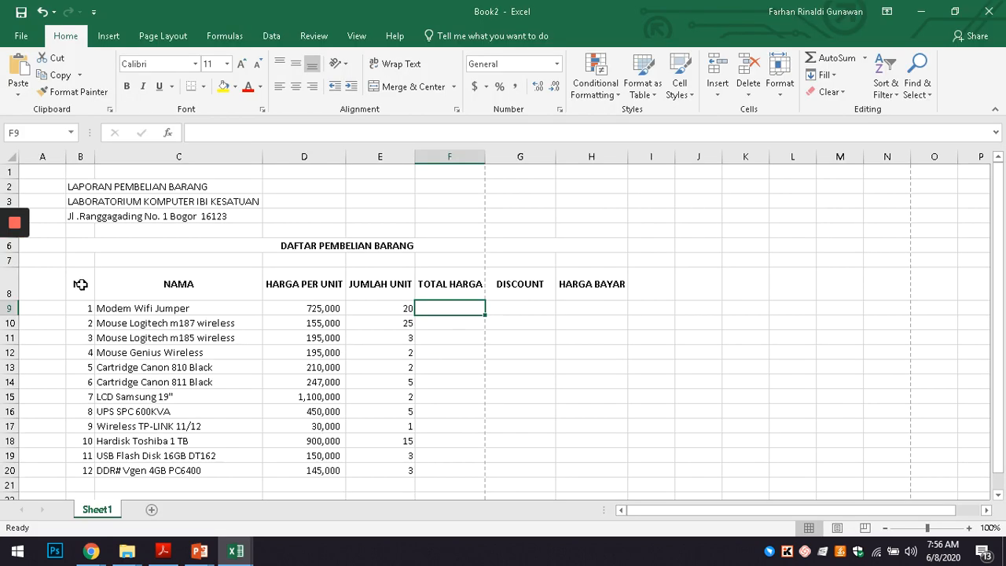
Step: Apply All Borders to the whole table in B8:H20, including the header row
drag(79, 283, 618, 469)
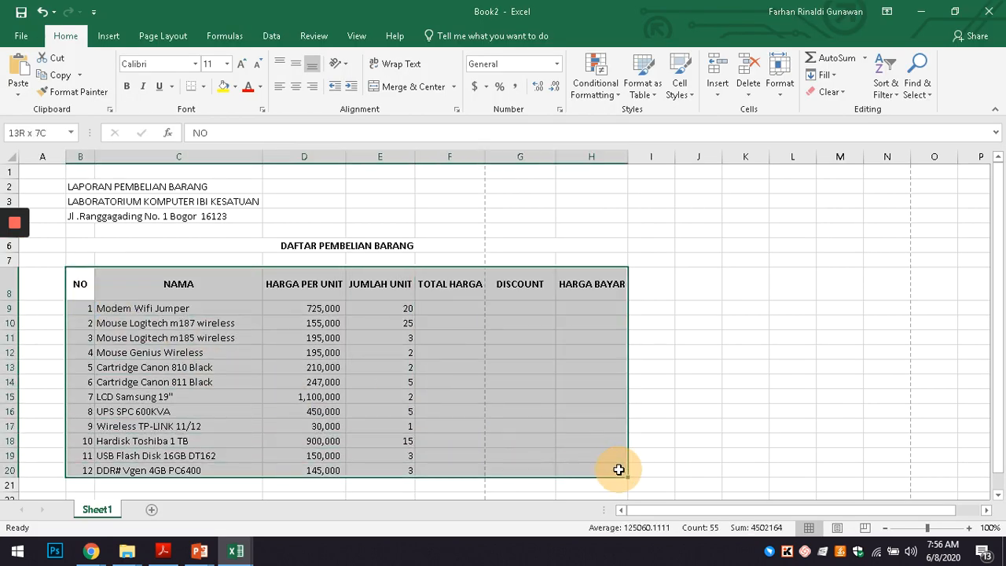
click(202, 87)
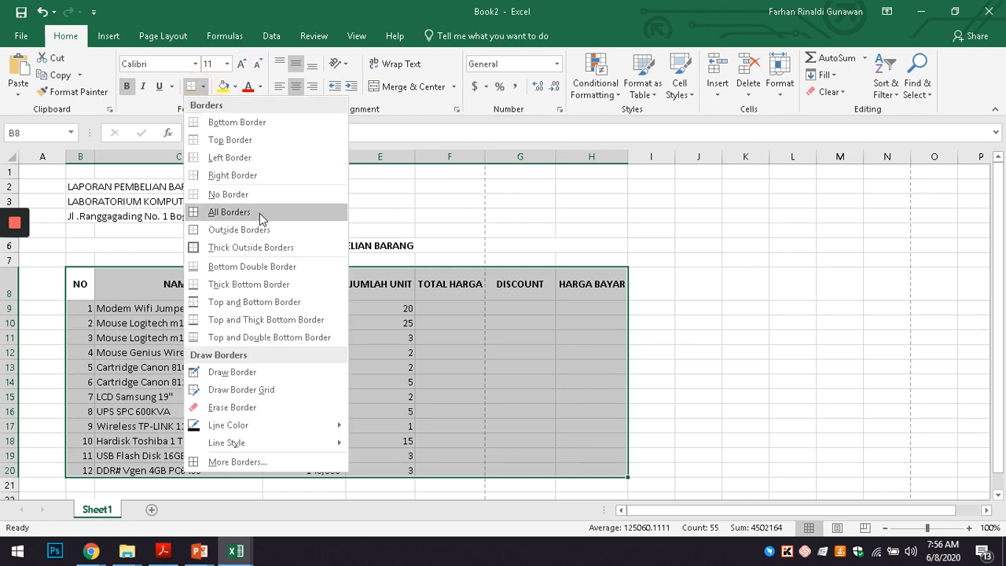
click(229, 212)
click(697, 396)
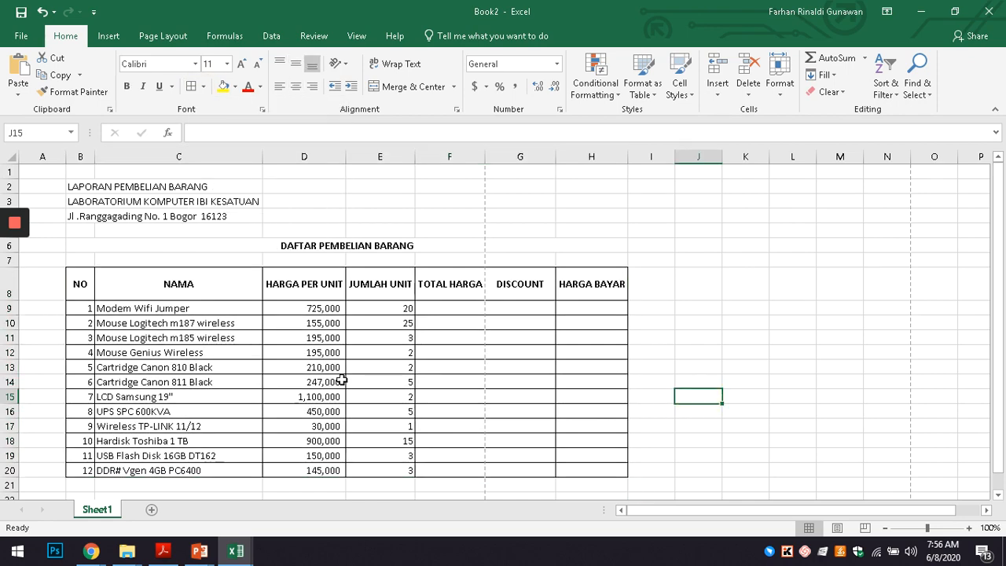
scroll(341, 379, down, 1)
scroll(275, 327, up, 1)
Step: Make the LABORATORIUM KOMPUTER IBI KESATUAN heading in B3 bold and set its font size to 14
click(82, 201)
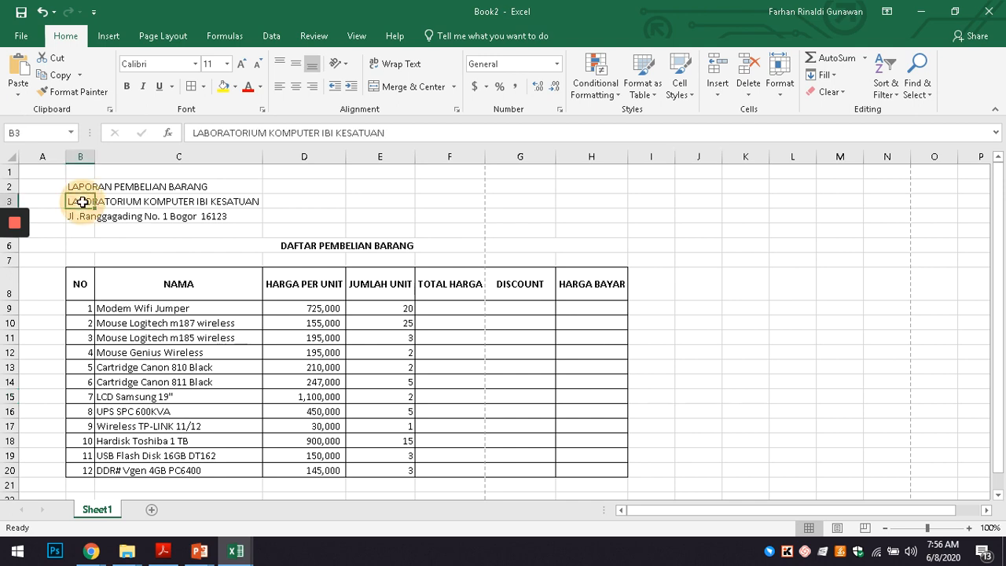
key(ctrl+b)
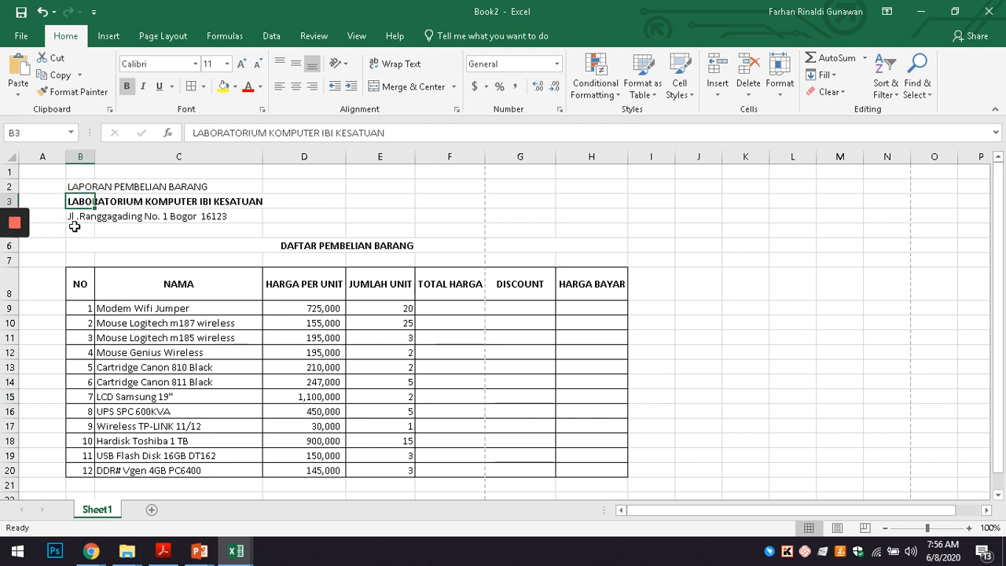
click(241, 64)
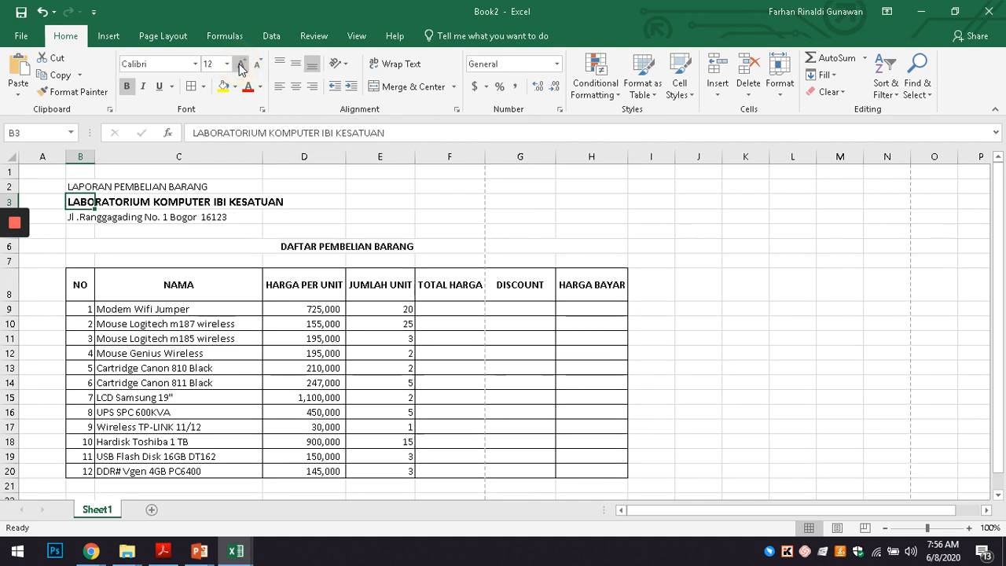
click(241, 64)
click(227, 64)
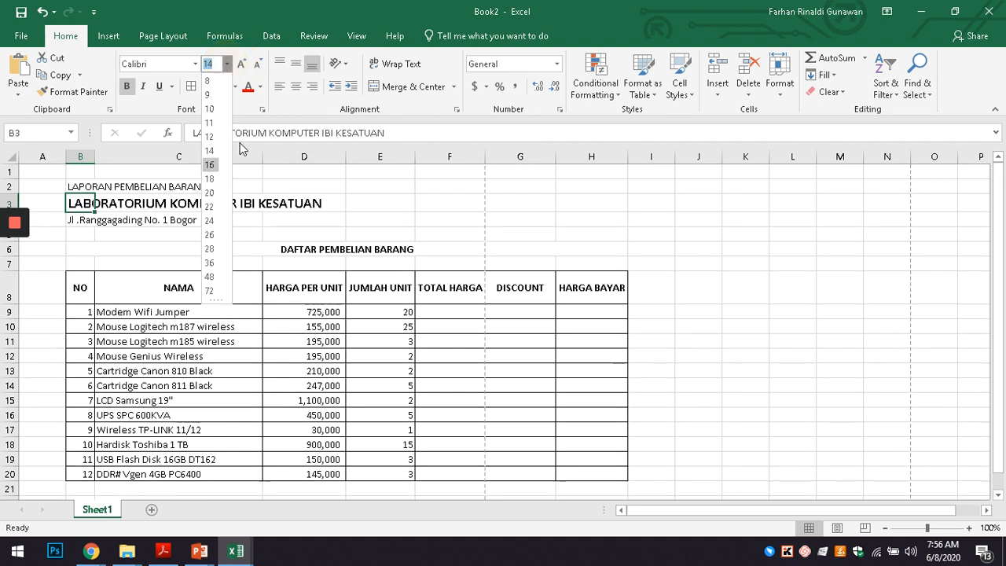
click(392, 208)
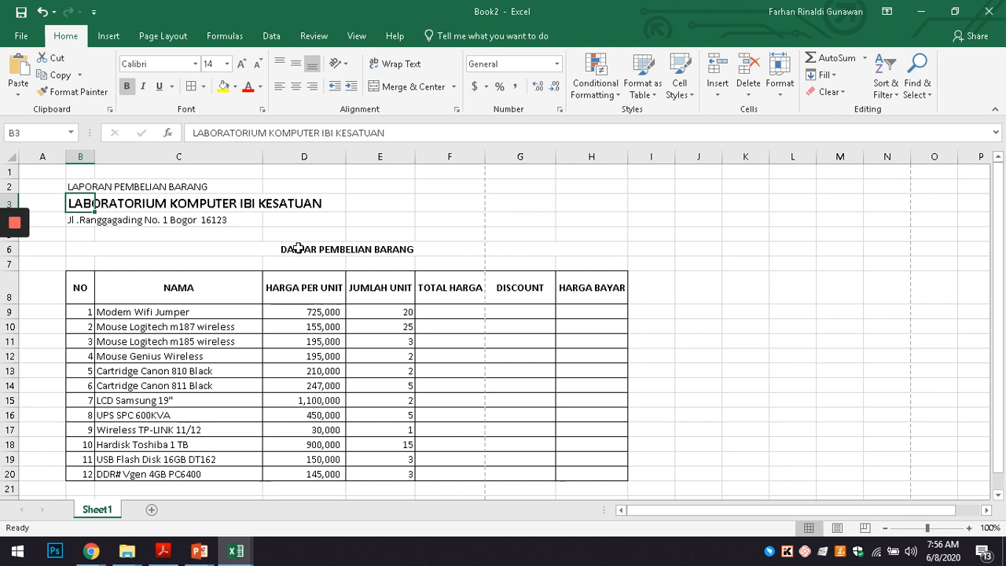
Step: Increase the font size of the merged DAFTAR PEMBELIAN BARANG title in row 6 to 14
click(297, 249)
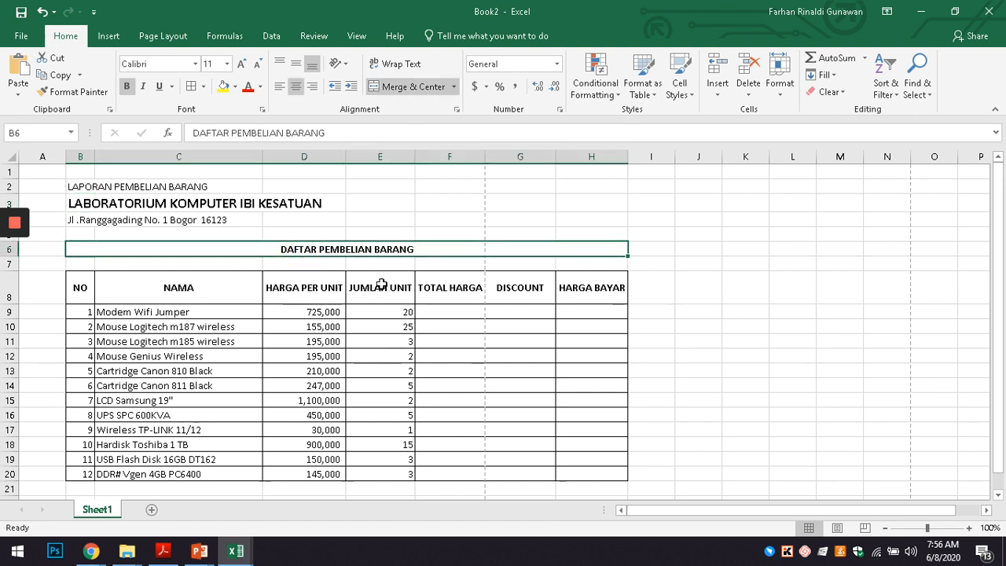
click(157, 327)
click(91, 251)
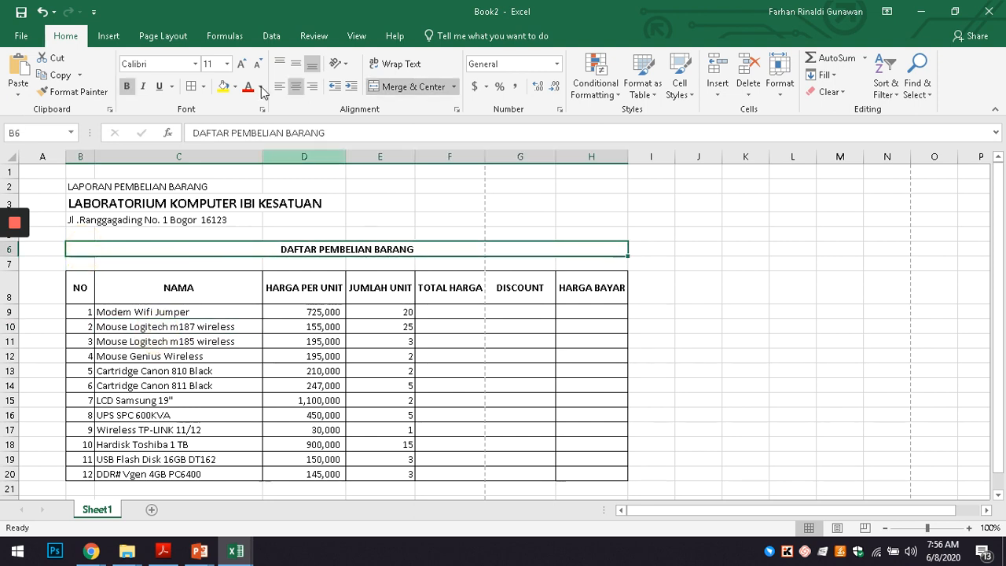
click(241, 63)
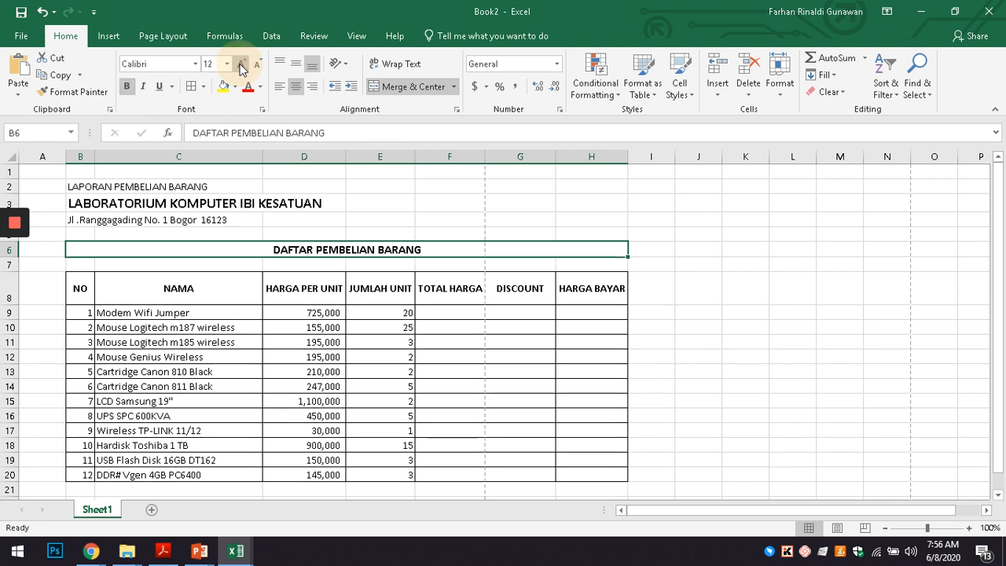
click(241, 63)
click(657, 314)
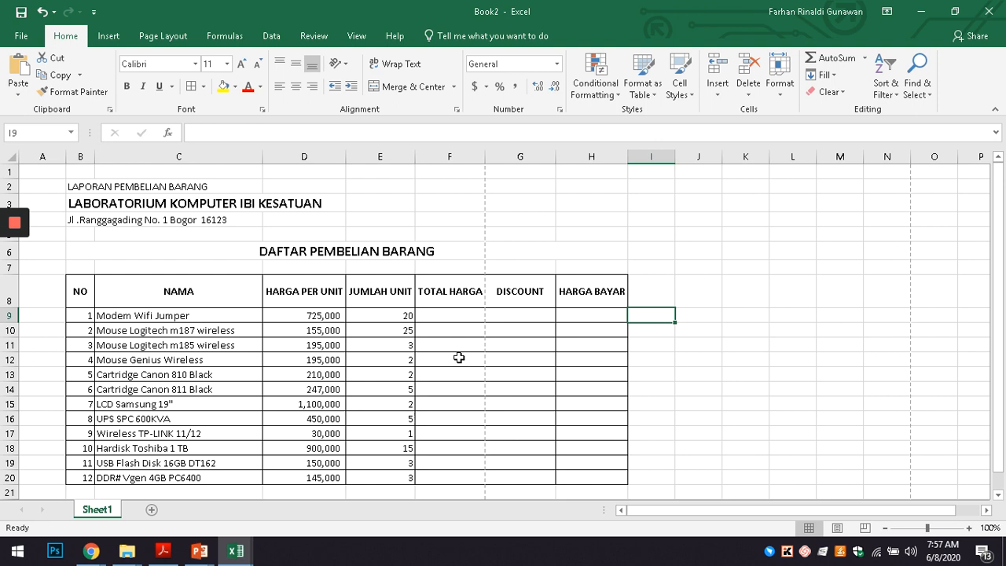
click(452, 315)
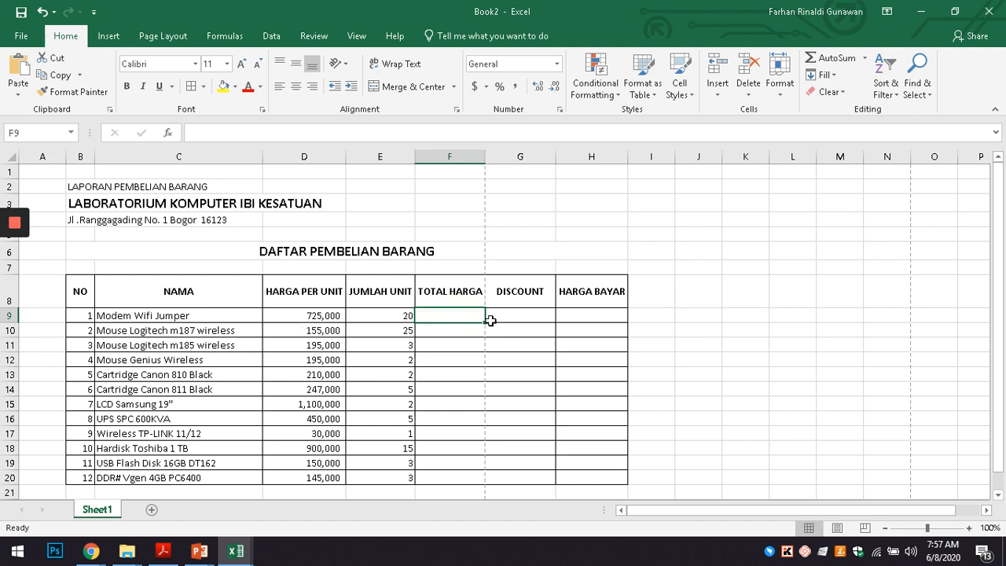
Step: Calculate the first item's TOTAL HARGA in F9 with the formula =D9*E9
text(=)
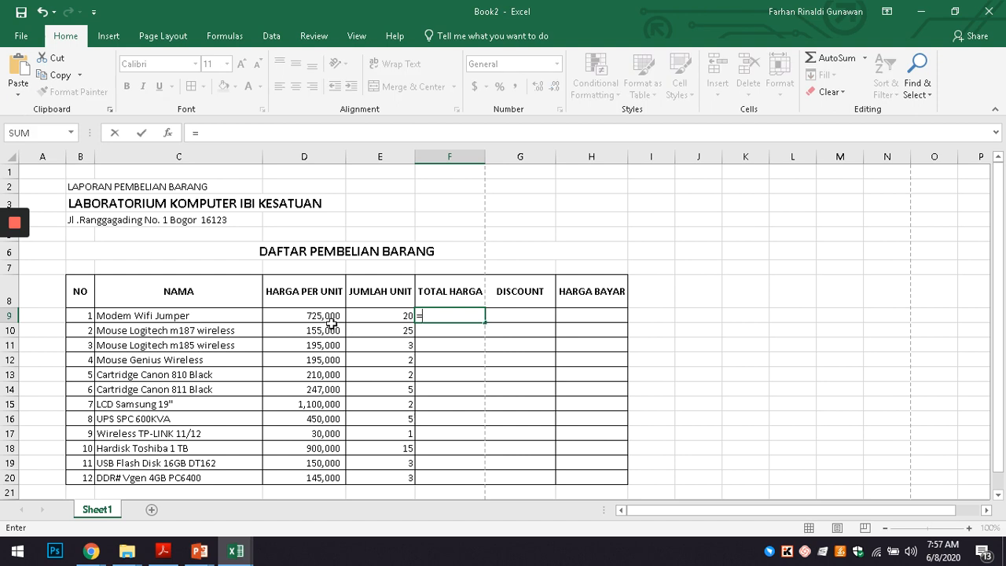
click(296, 316)
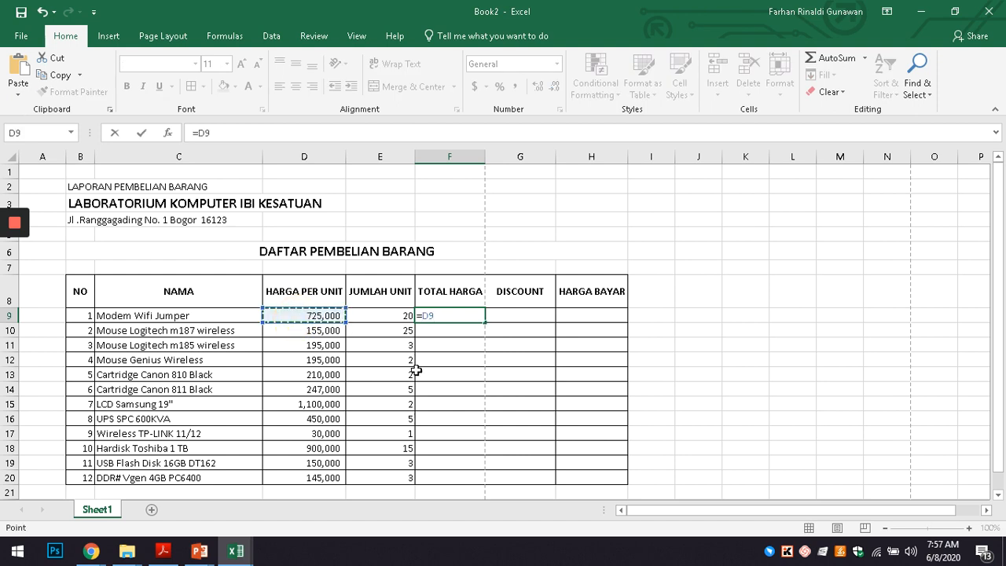
text(*)
click(377, 315)
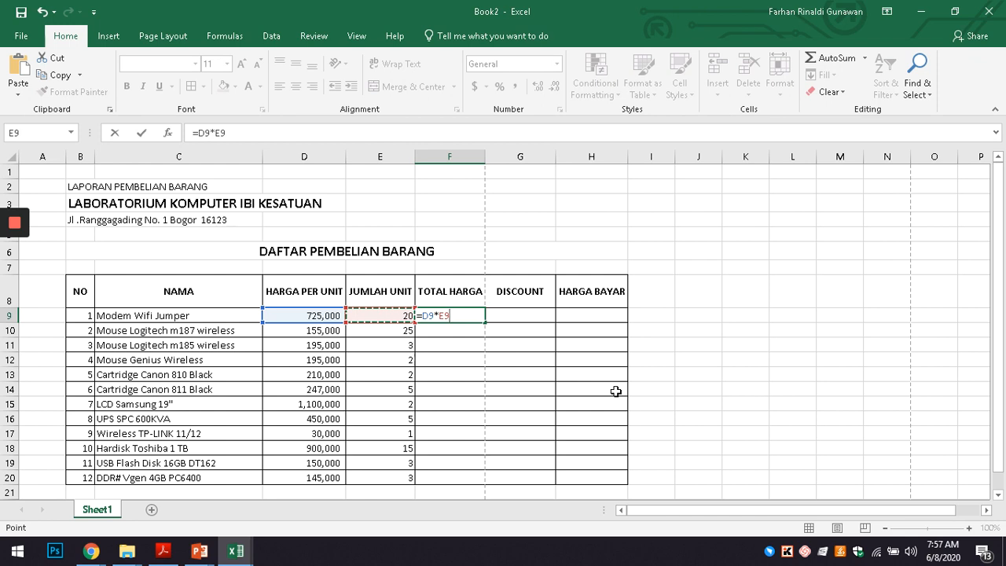
key(Return)
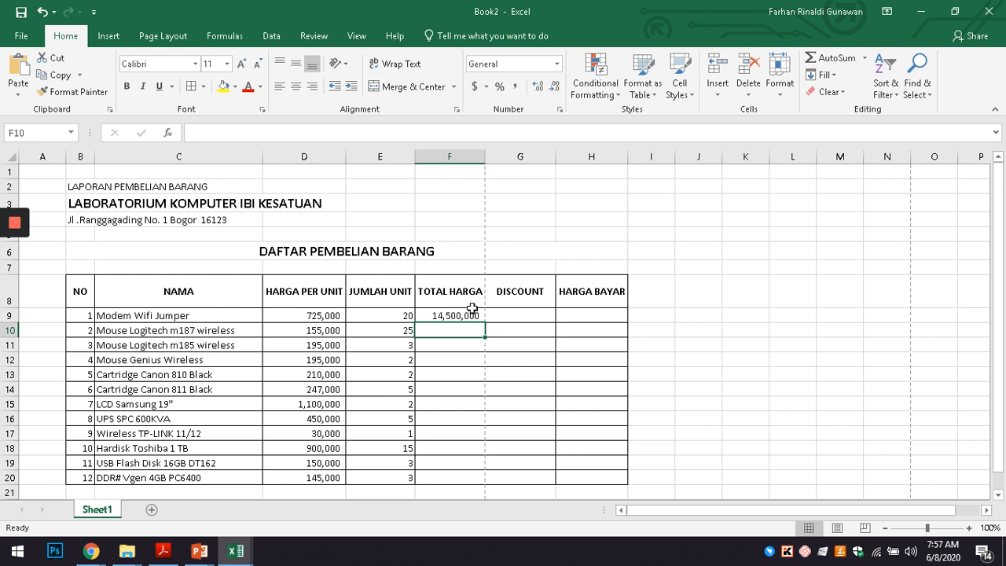
Step: Copy the TOTAL HARGA formula from F9 down to F20 and check the copied formulas in the column
click(506, 315)
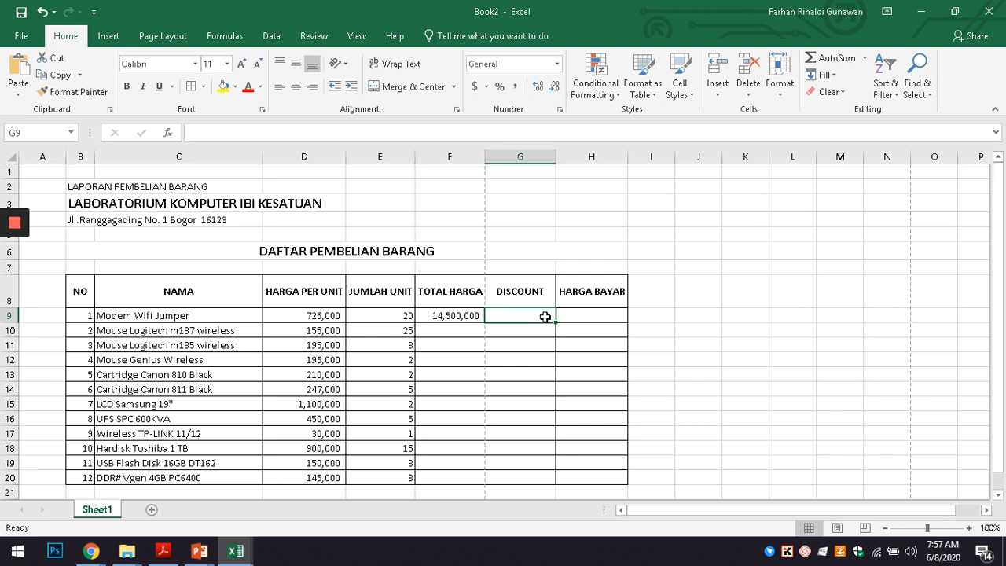
click(450, 315)
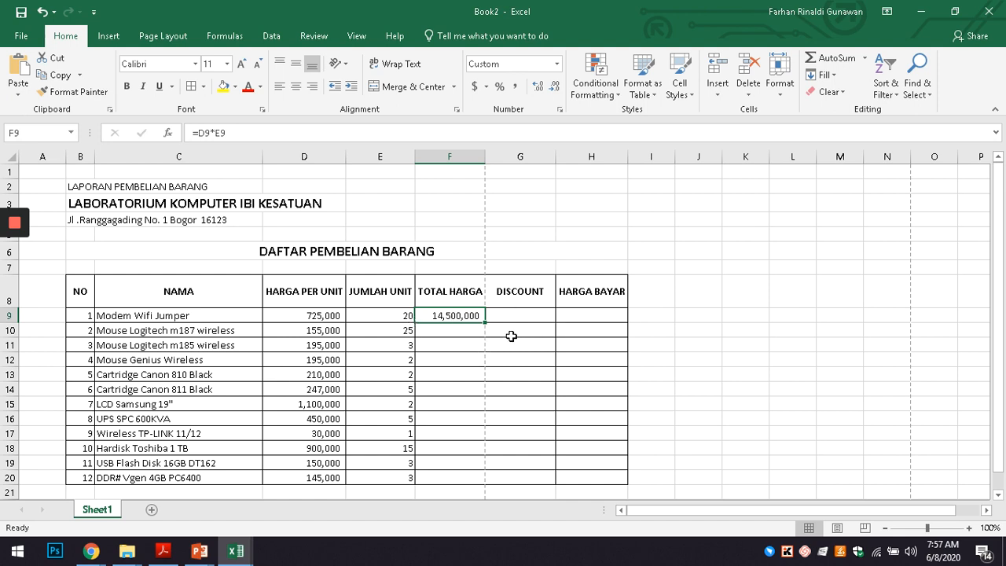
scroll(509, 333, down, 1)
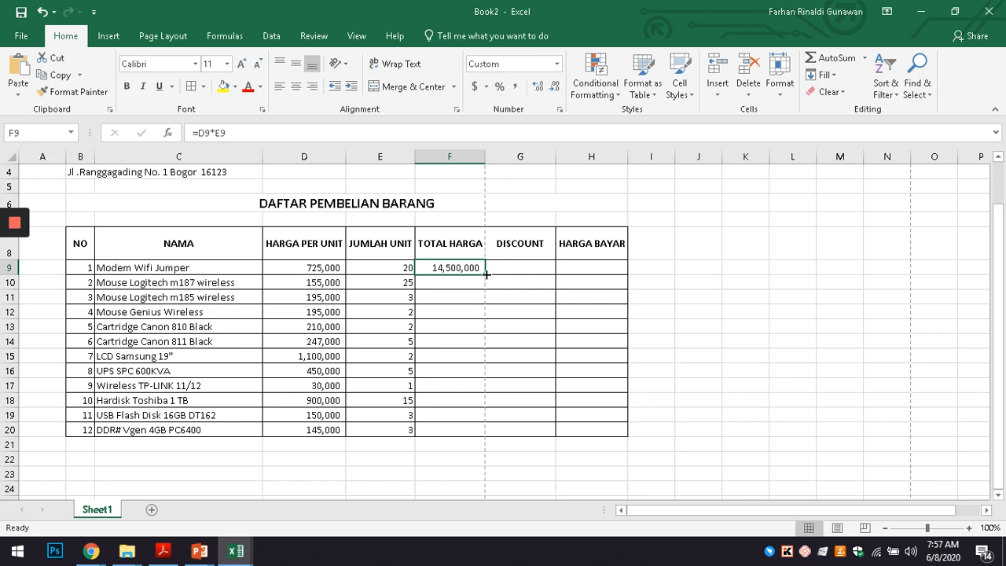
drag(486, 274, 480, 431)
click(667, 370)
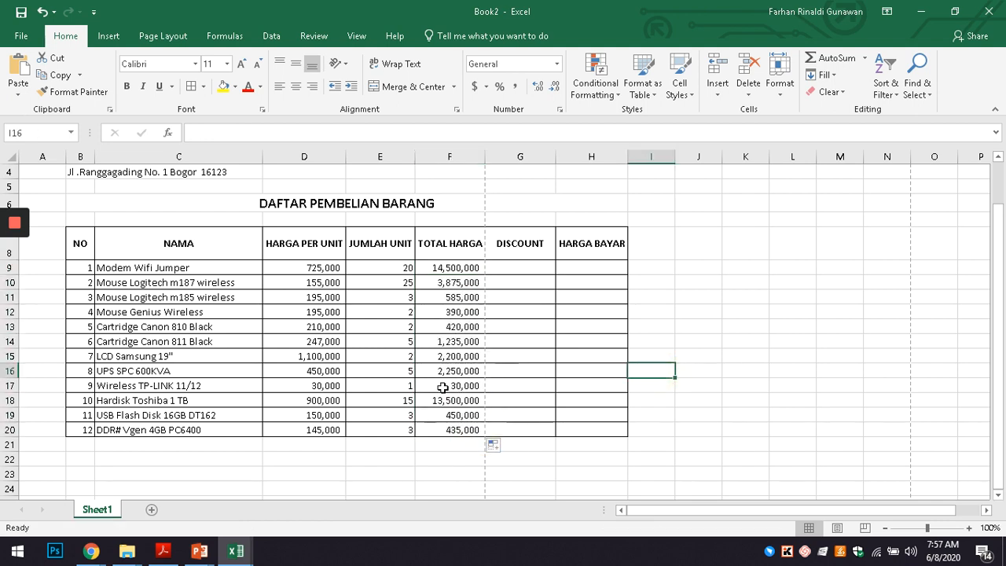
click(449, 432)
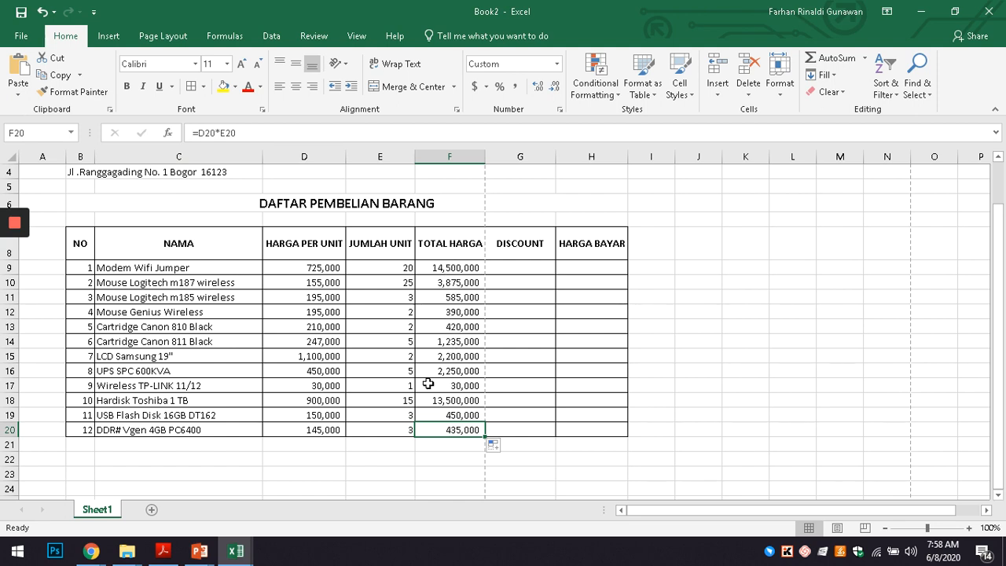
click(443, 265)
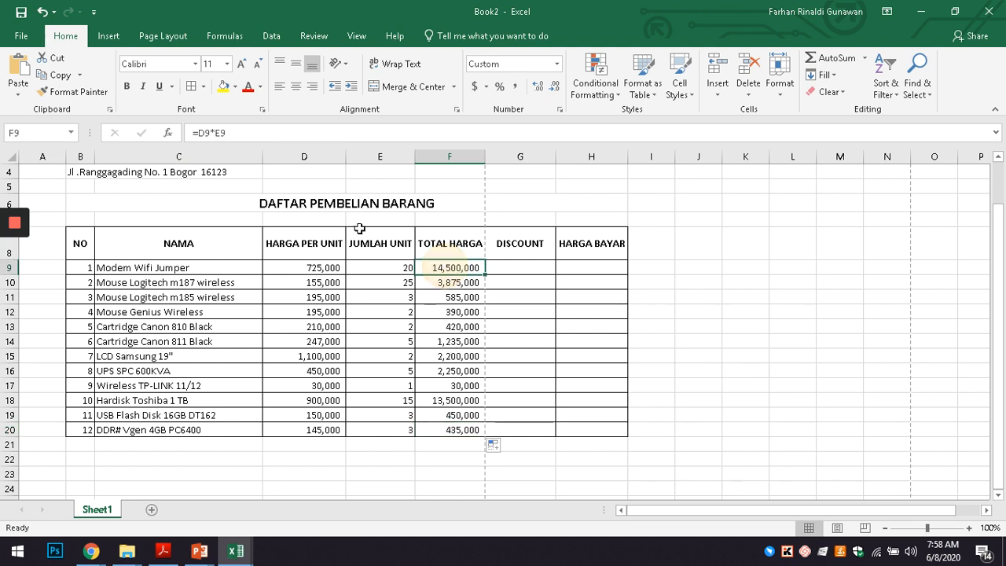
click(456, 282)
click(461, 297)
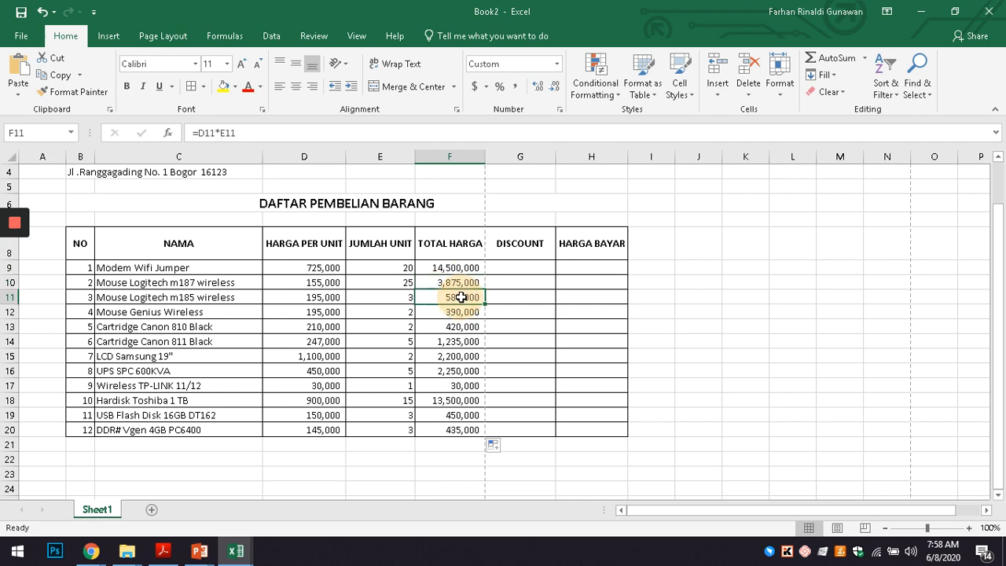
click(449, 267)
Step: Enter the label DISKON in F7 above the table and the rate 11% beside it in G7
click(515, 268)
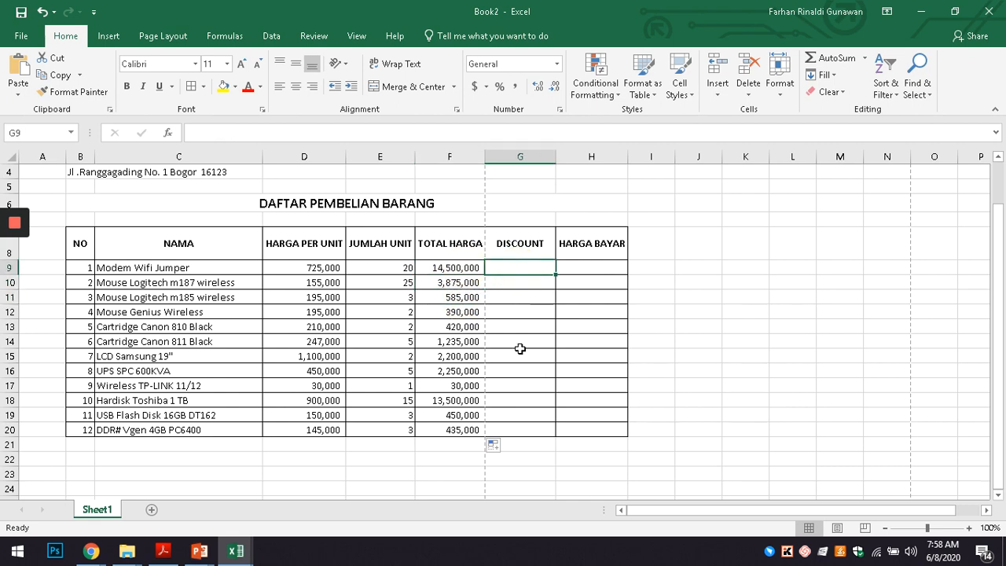
scroll(519, 348, up, 1)
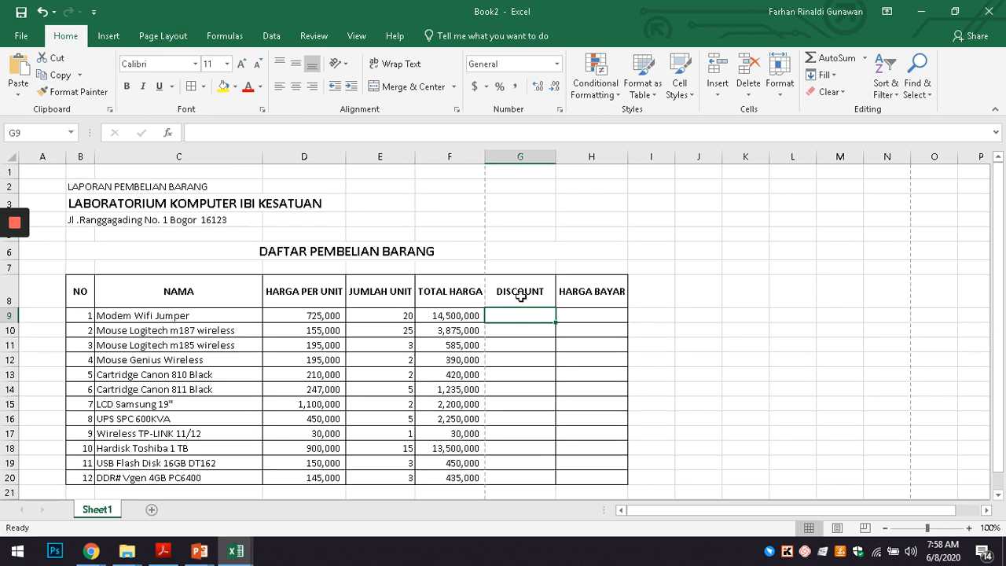
click(455, 266)
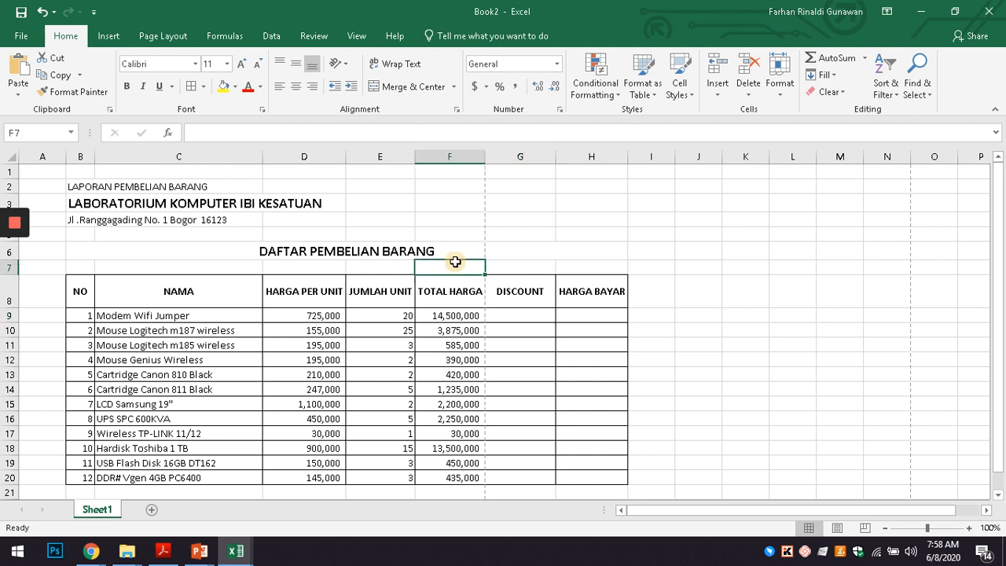
text(diskon)
key(Return)
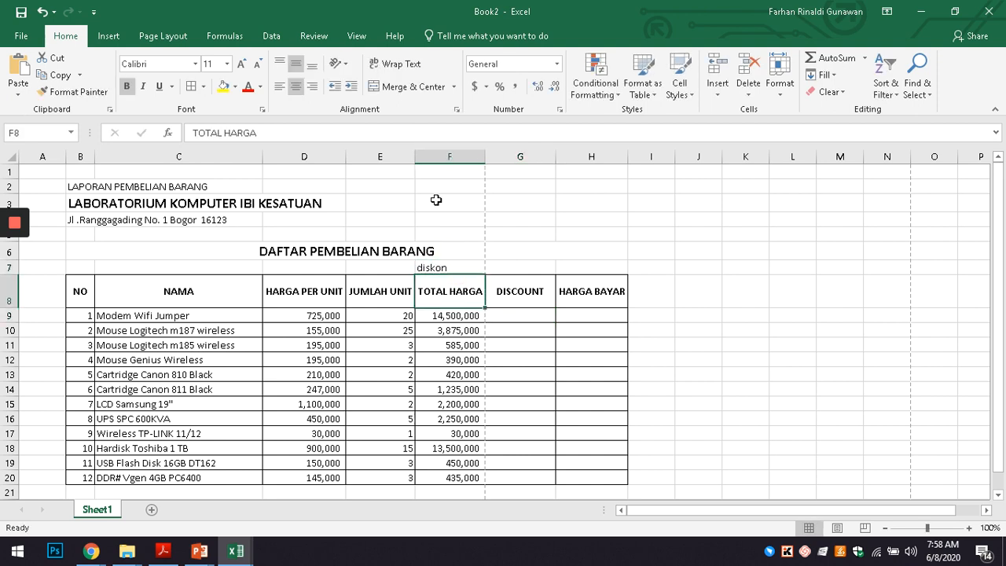
key(Up)
key(Caps_Lock)
text(DISKON)
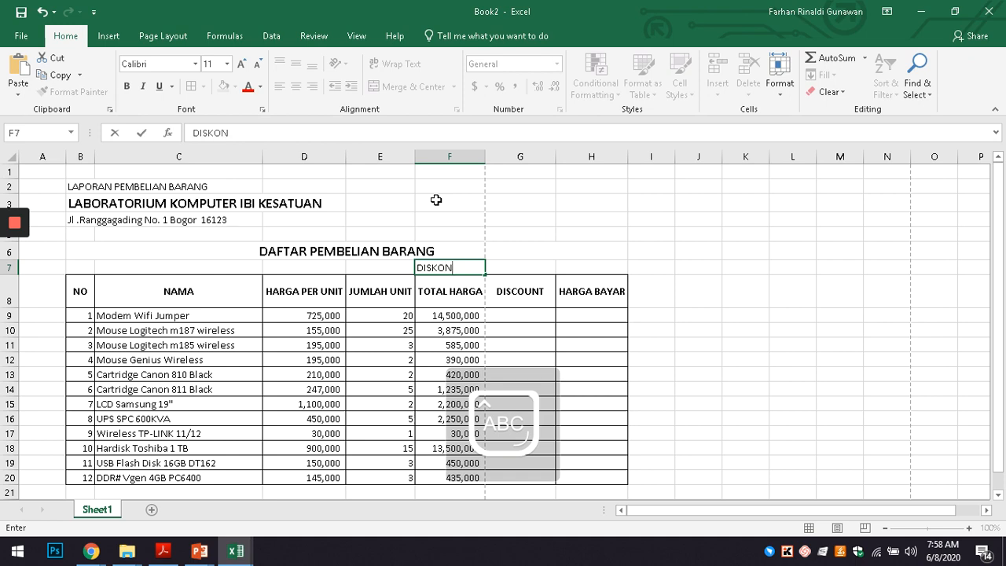
key(Tab)
text(11)
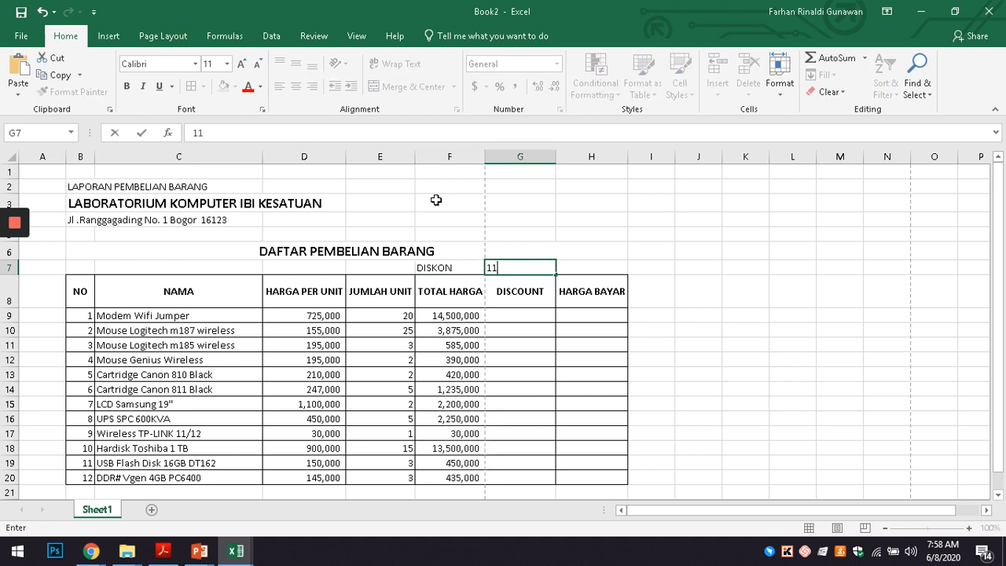
text(%)
key(Return)
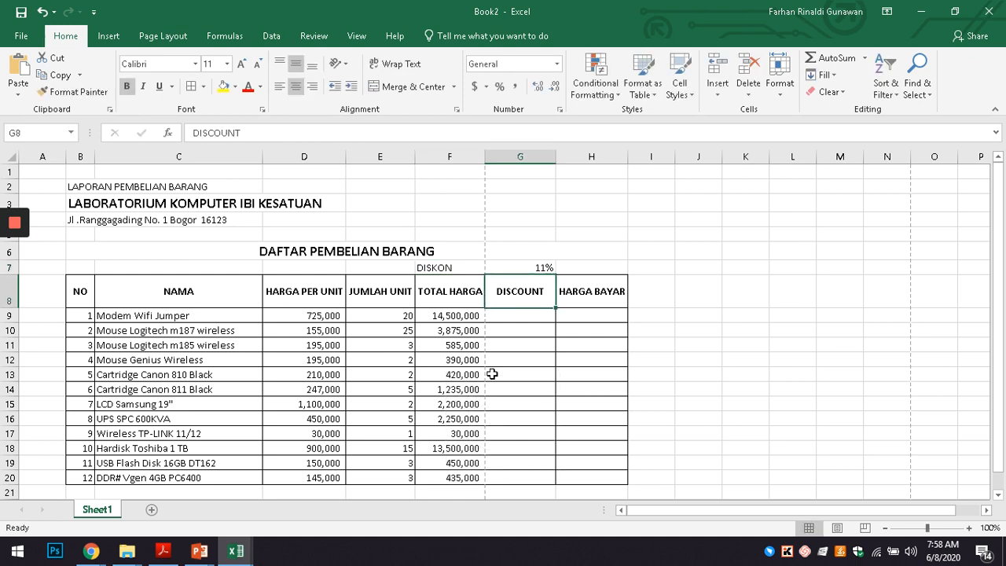
Step: Check the Discount rule in Latihan1.pdf, return to Excel and enter the formula =F9*G7 in G9
key(alt+Tab)
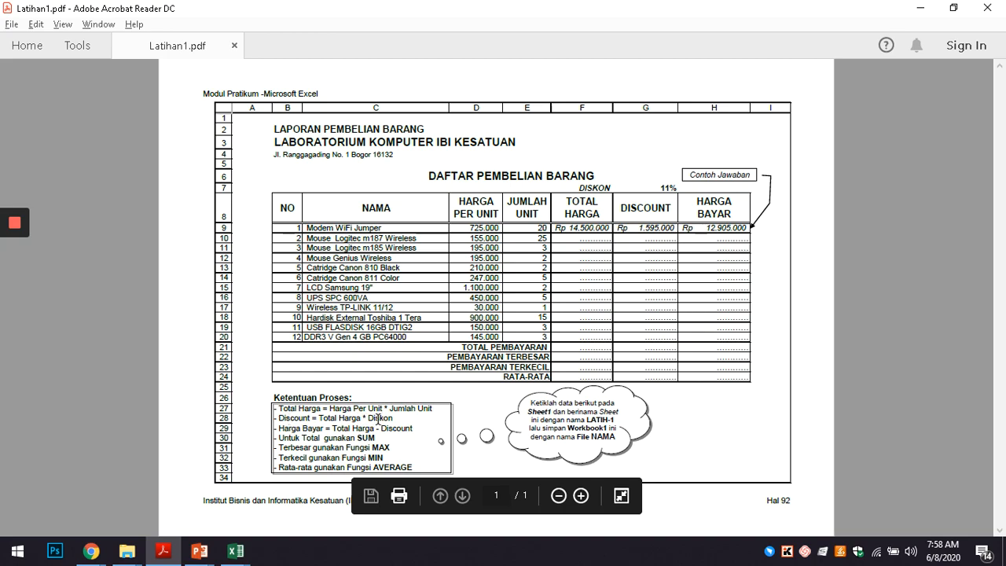
key(alt+Tab)
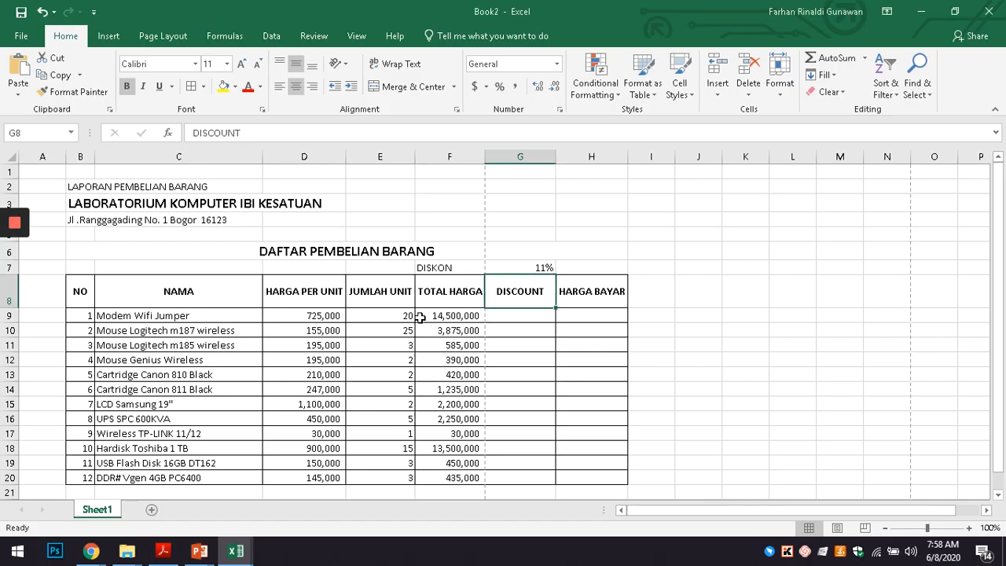
click(452, 315)
click(523, 315)
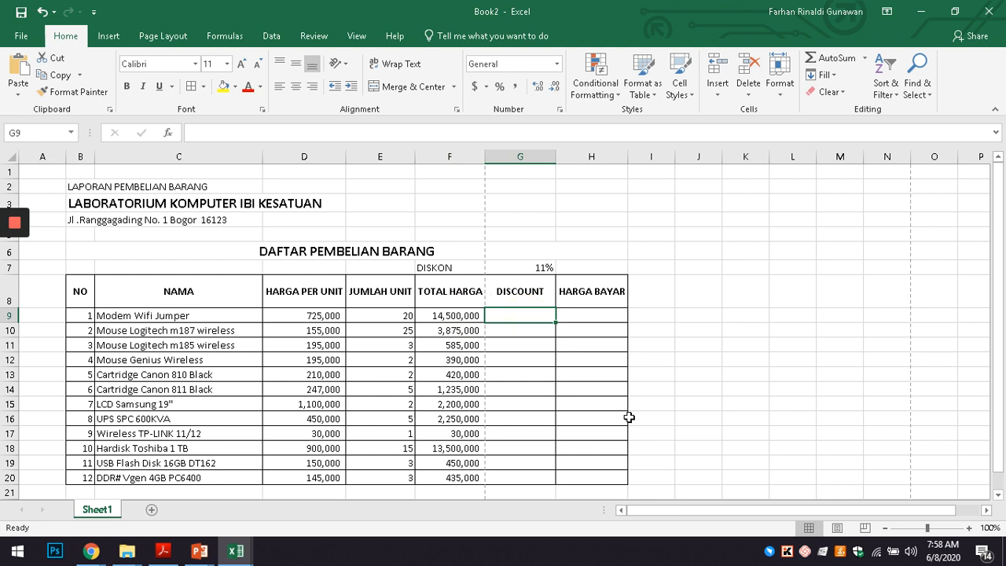
text(=)
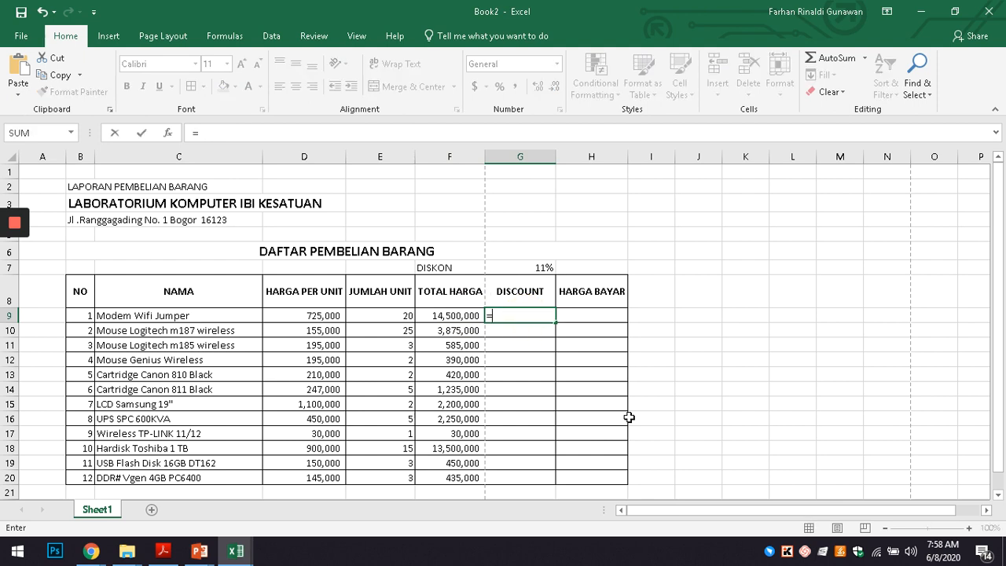
click(442, 315)
text(*)
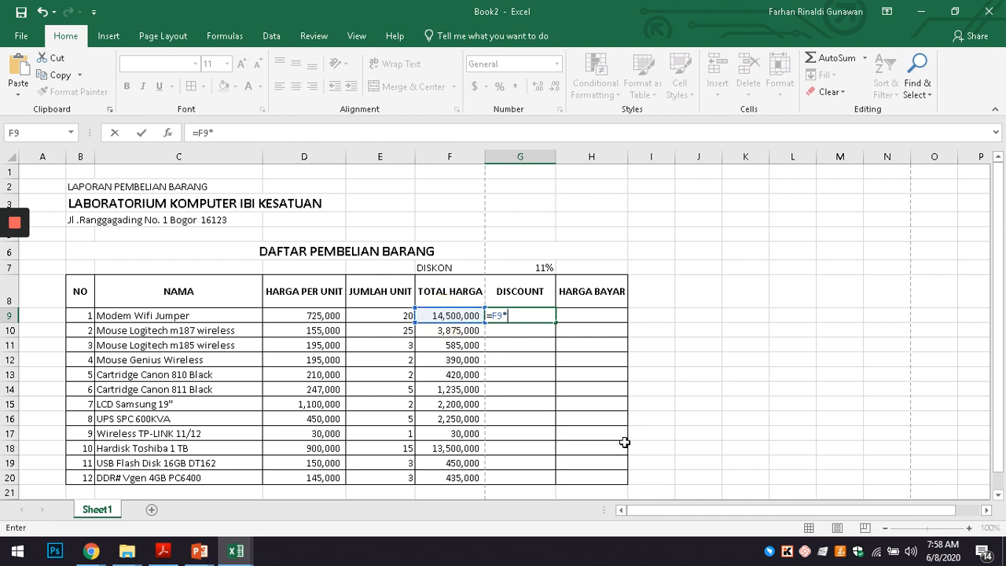
click(527, 266)
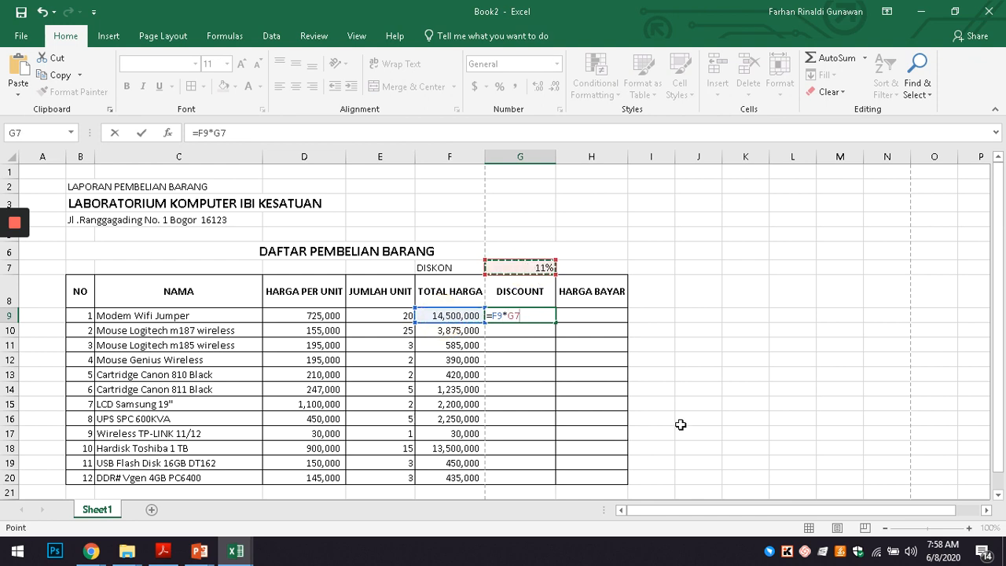
key(Return)
Step: Copy the DISCOUNT formula from G9 down one row to G10
click(528, 317)
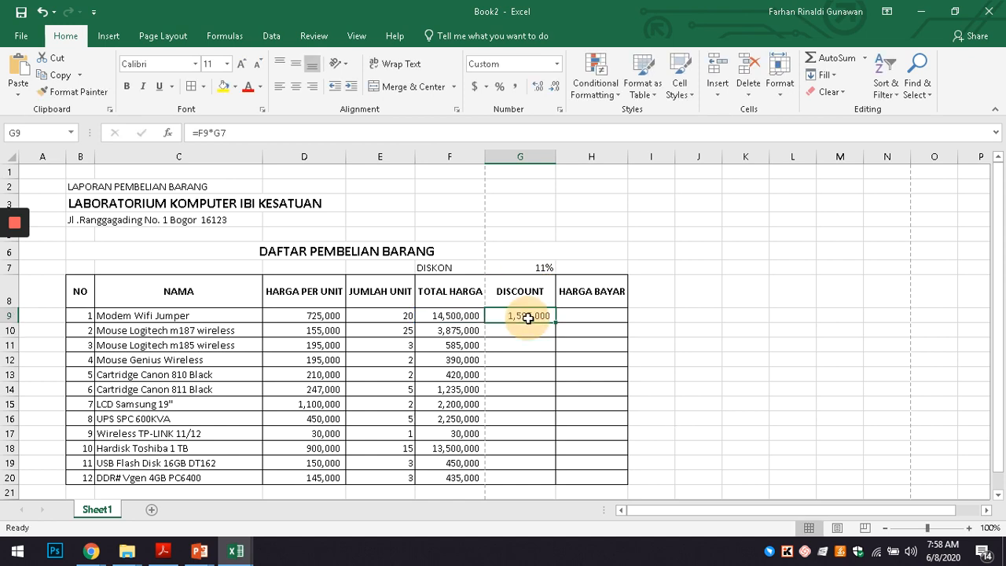
ctrl+scroll(544, 357, up, 1)
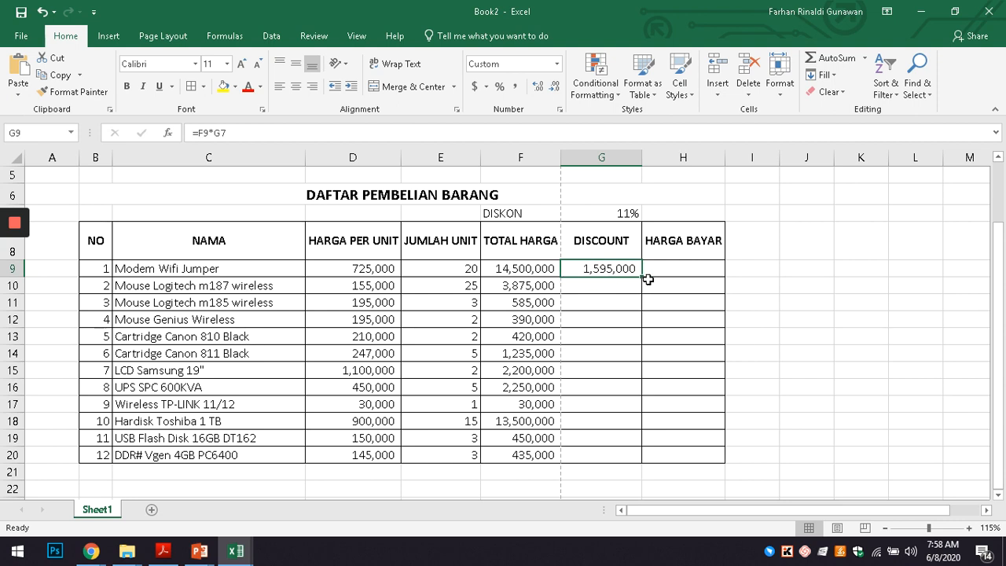
drag(643, 278, 639, 290)
click(679, 332)
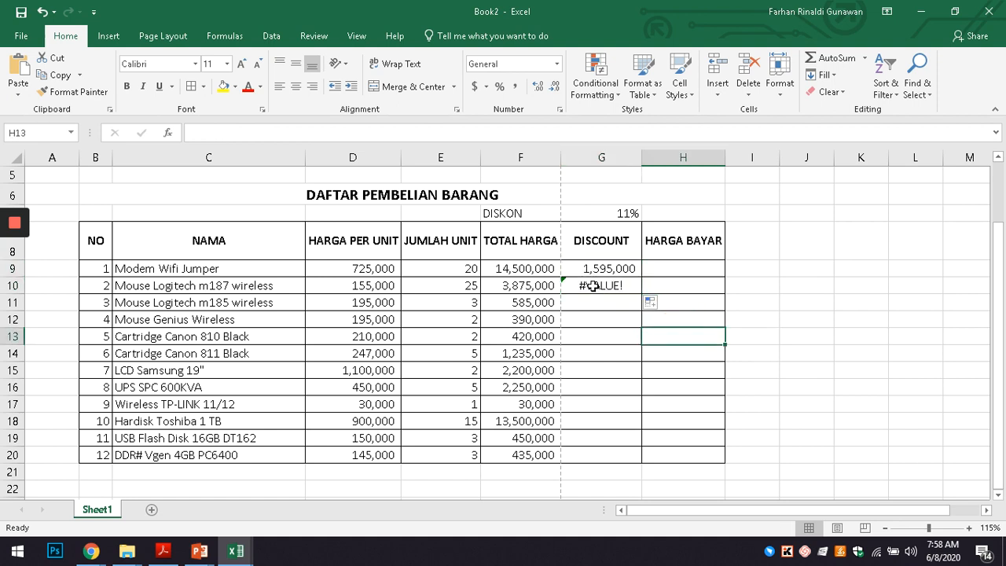
Step: Examine the copied formula in G10 and compare the cells it references with those used by the formula in G9
click(590, 286)
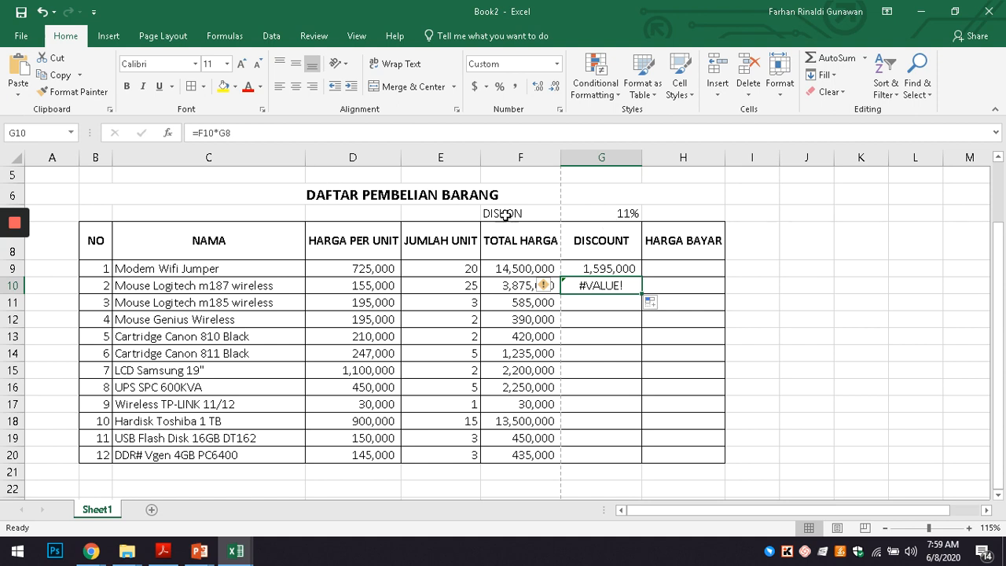
click(500, 289)
click(601, 285)
click(609, 213)
click(602, 244)
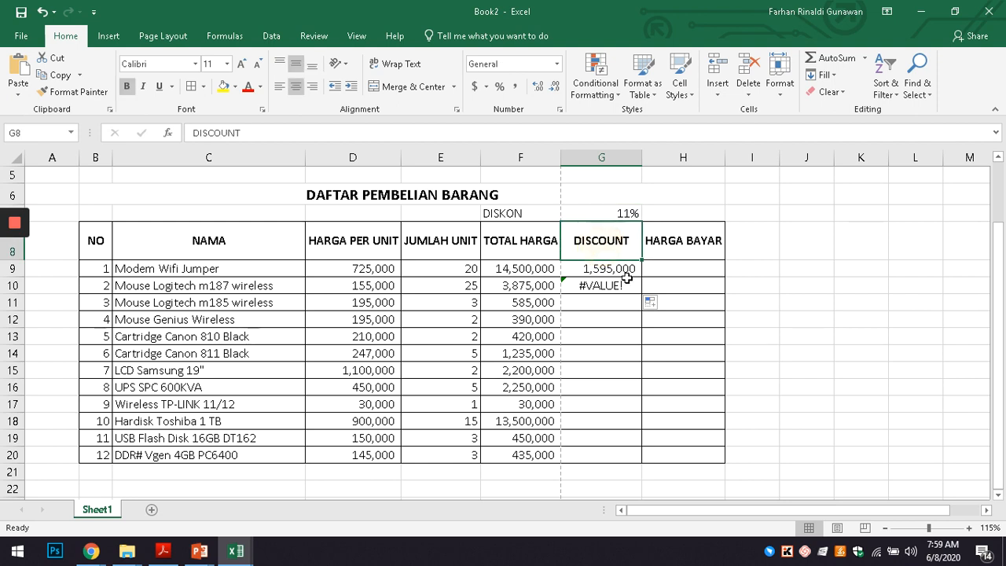
click(601, 285)
click(514, 287)
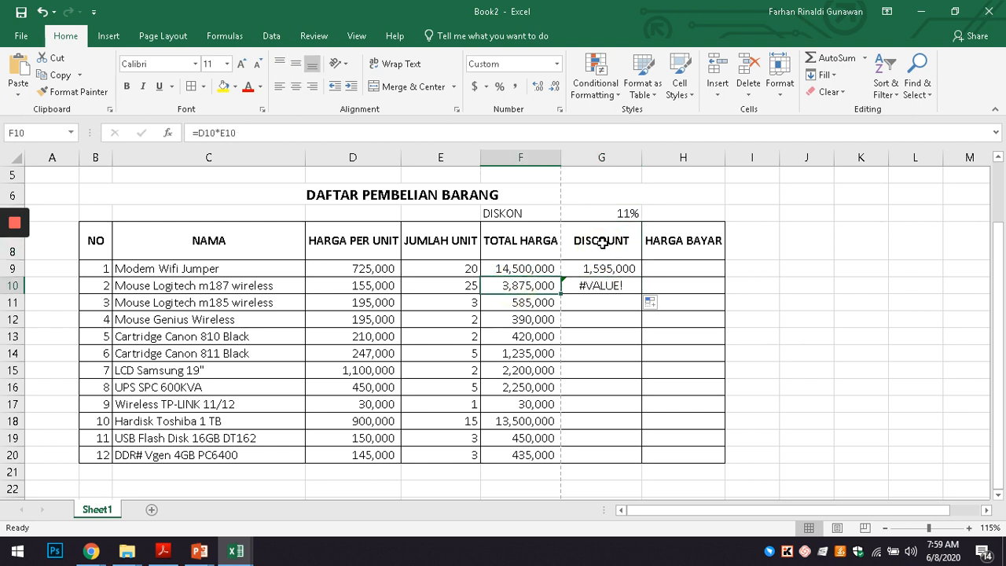
click(601, 244)
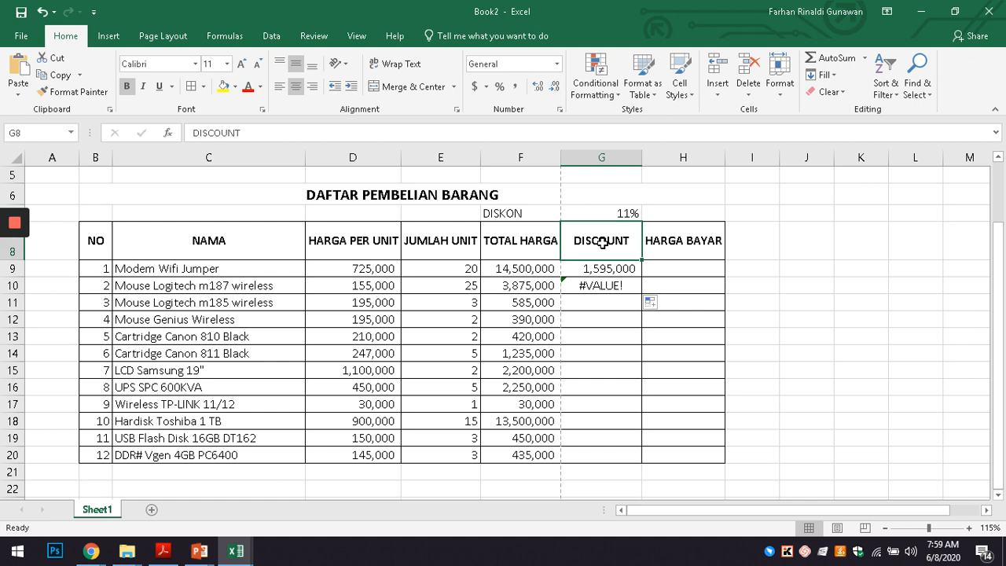
click(611, 287)
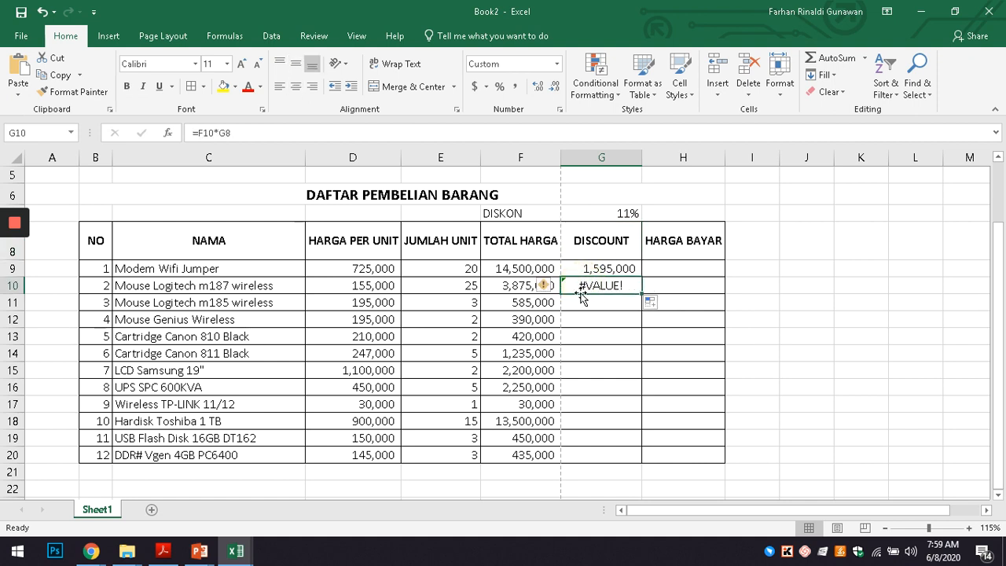
click(612, 271)
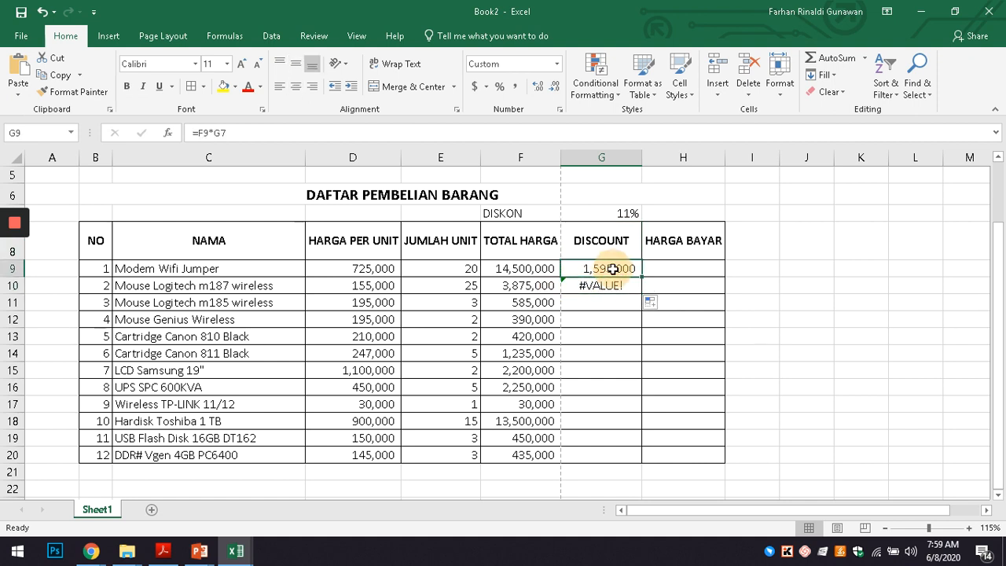
click(593, 213)
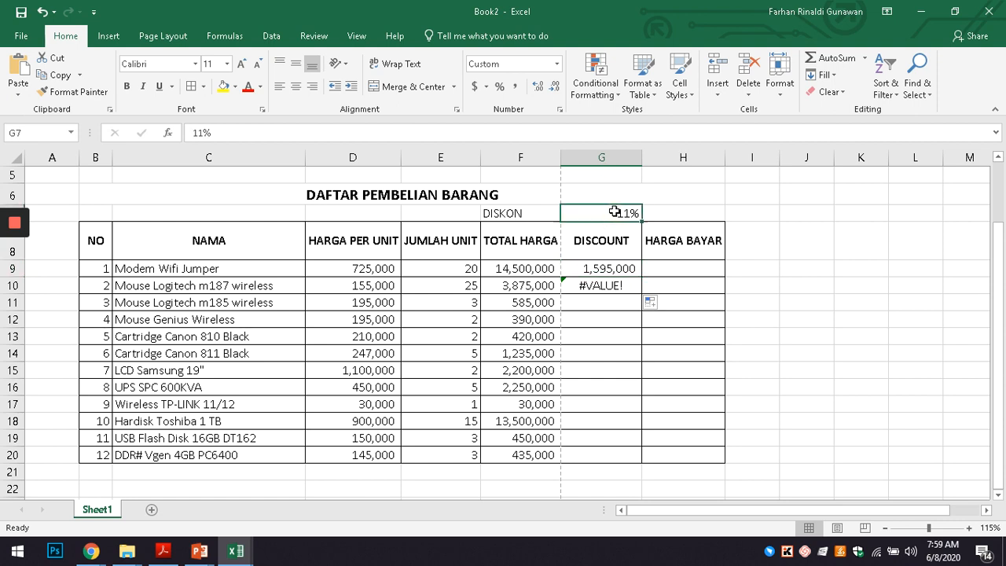
click(617, 287)
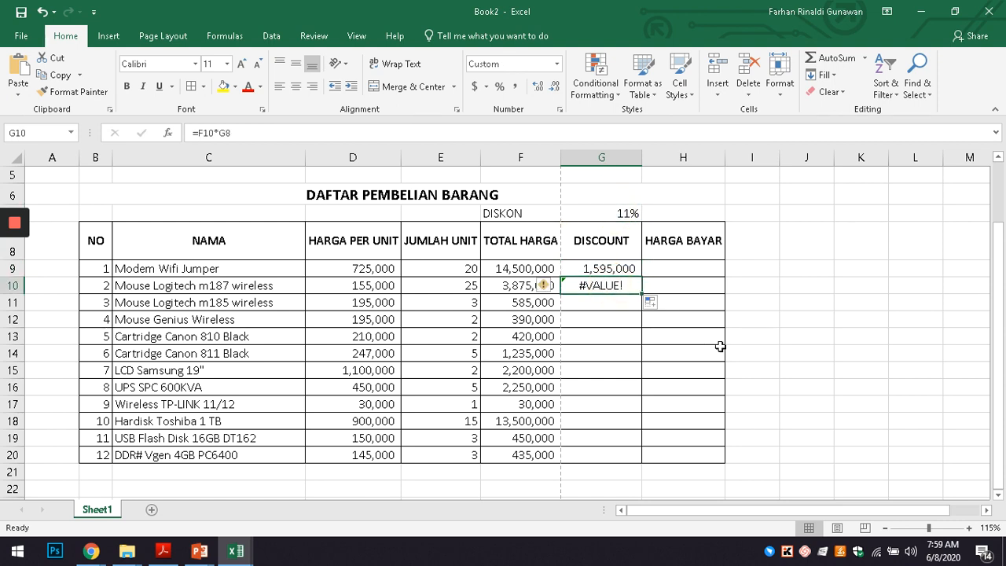
Step: Replace the DISCOUNT formula in G10 with =F10*G$7, locking the row of the discount rate reference
key(Delete)
text(=)
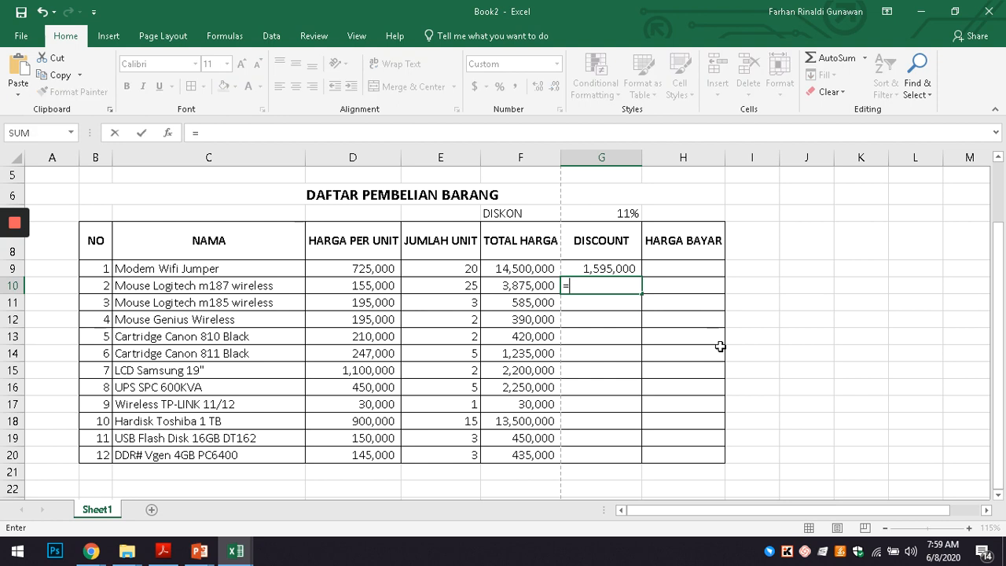
click(521, 285)
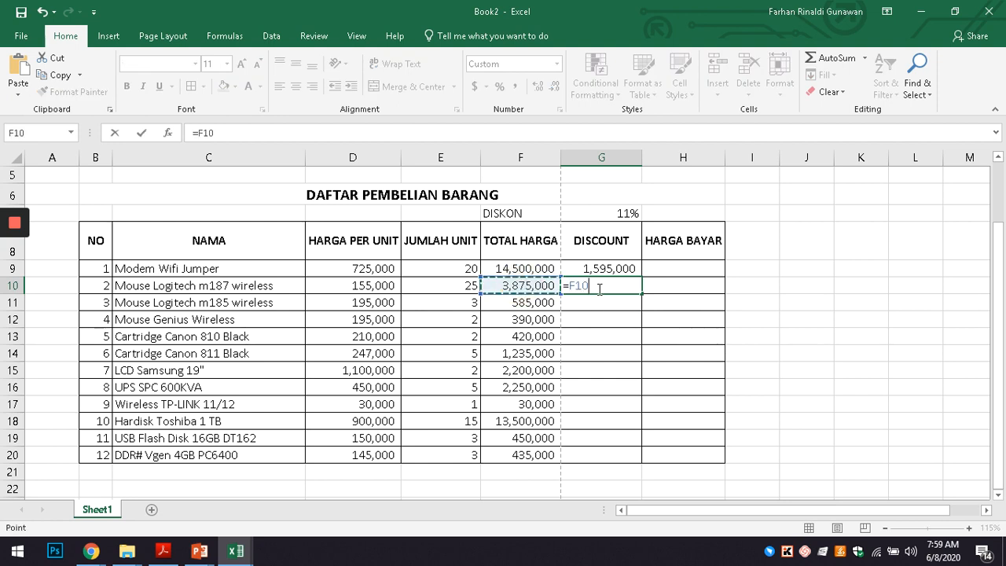
text(8)
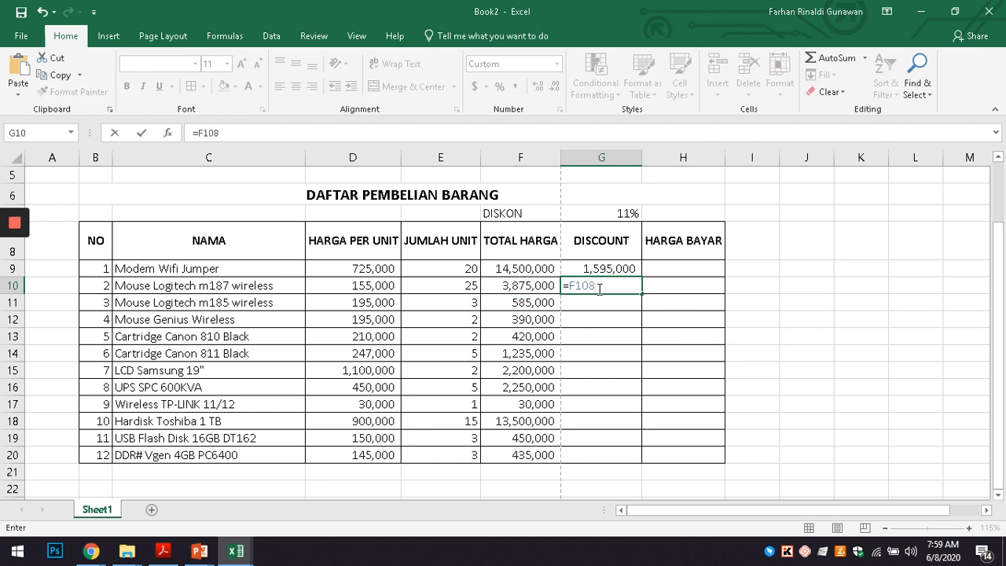
key(BackSpace)
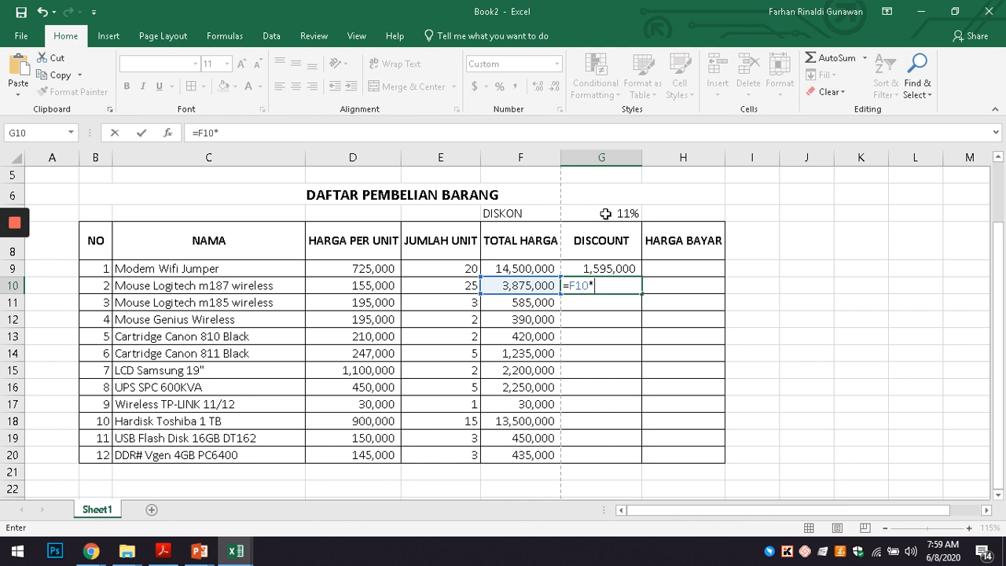
click(605, 213)
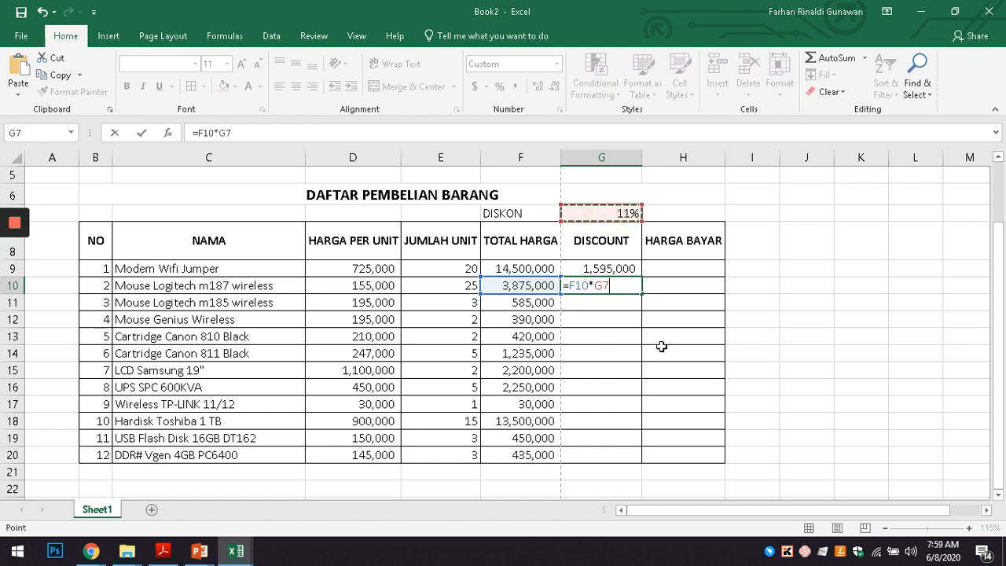
key(F4)
key(F4)
key(Return)
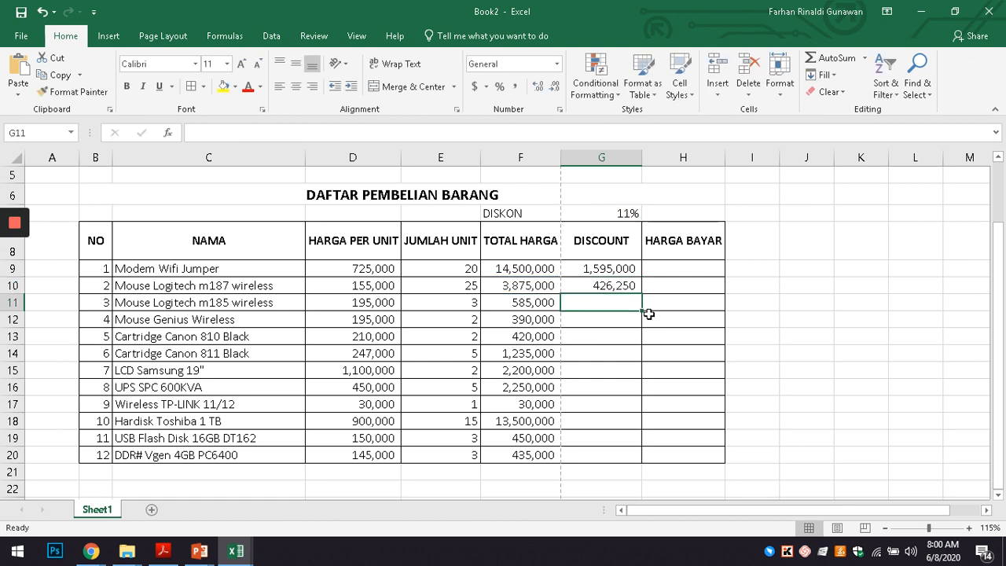
Step: Copy the G10 formula down through G20 and inspect the copied formula in G12
click(637, 284)
drag(642, 293, 624, 460)
click(682, 385)
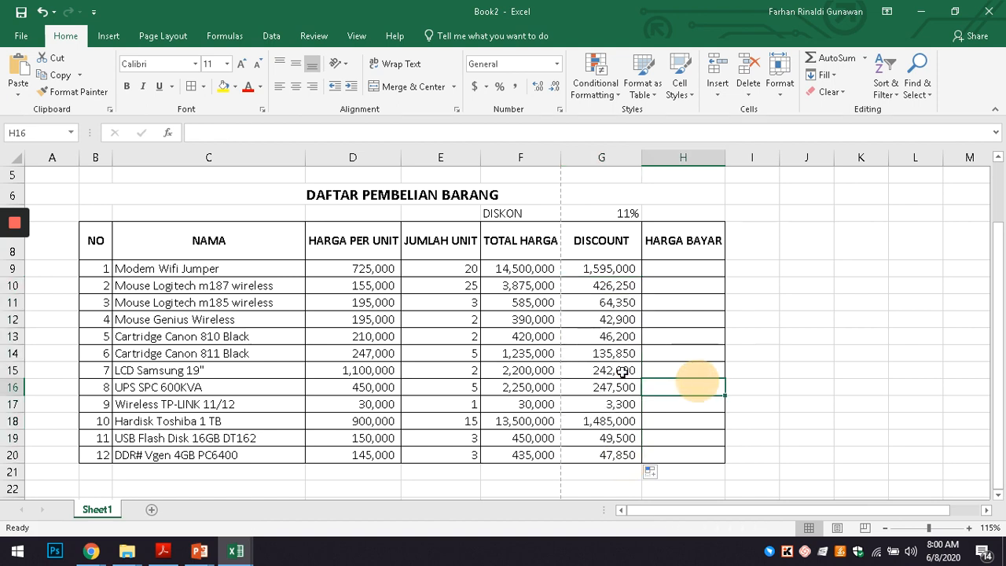
click(617, 319)
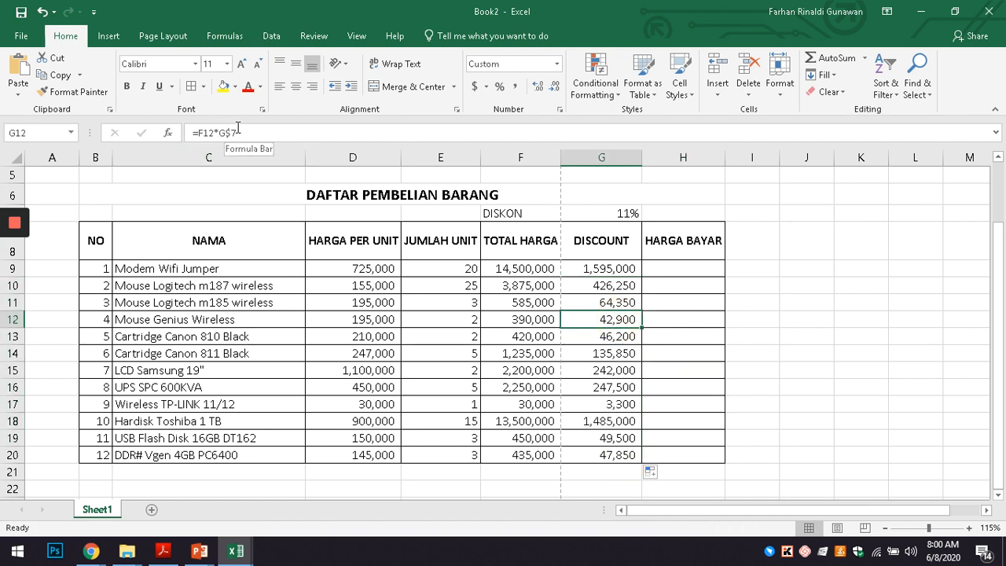
Step: Check the formula in G9 and clear the DISCOUNT formulas in G10:G20 below it
click(604, 267)
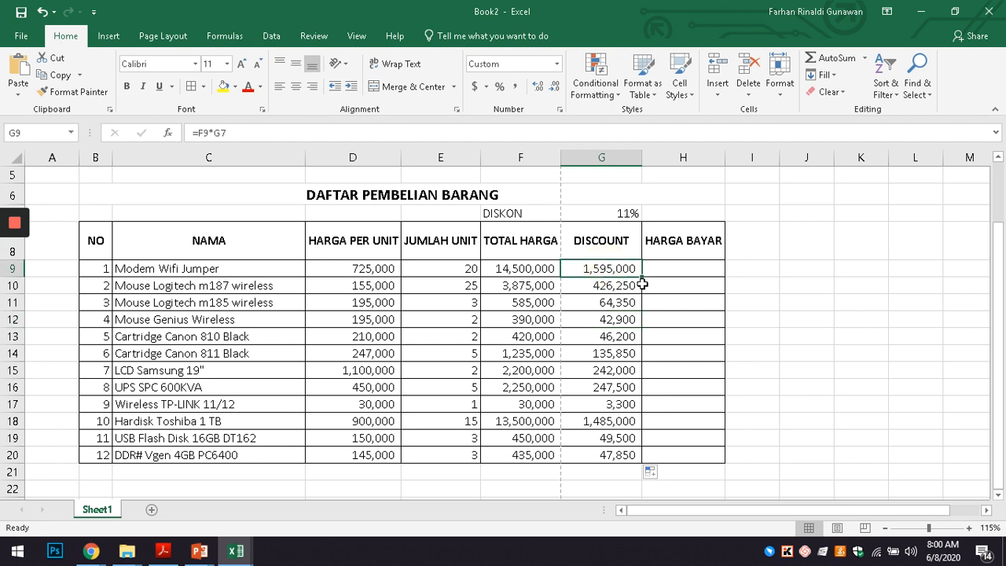
key(F2)
key(Return)
key(ctrl+shift+Down)
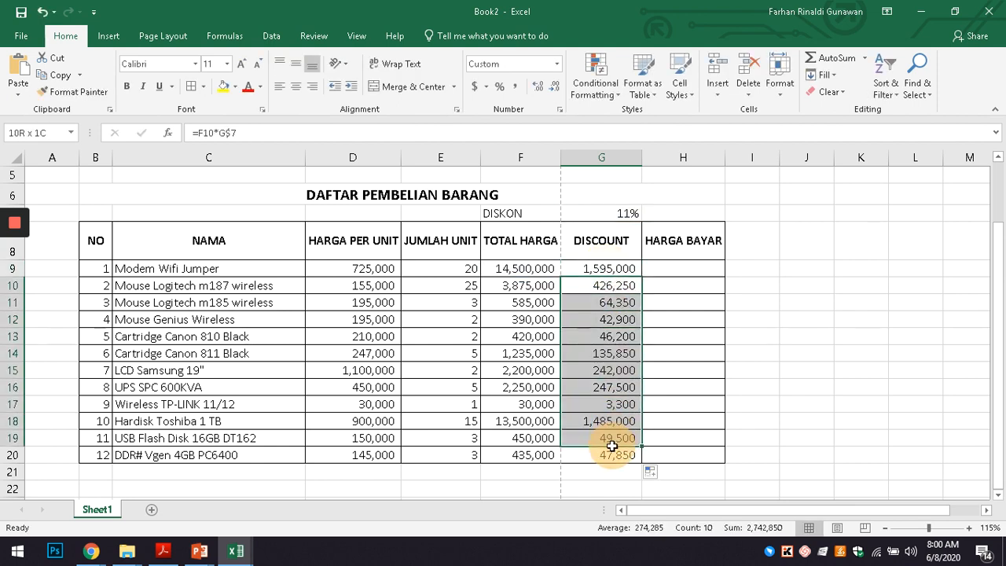
key(Delete)
Step: Change the DISCOUNT formula in G9 to =F9*G$7 and copy it down through G20
click(614, 269)
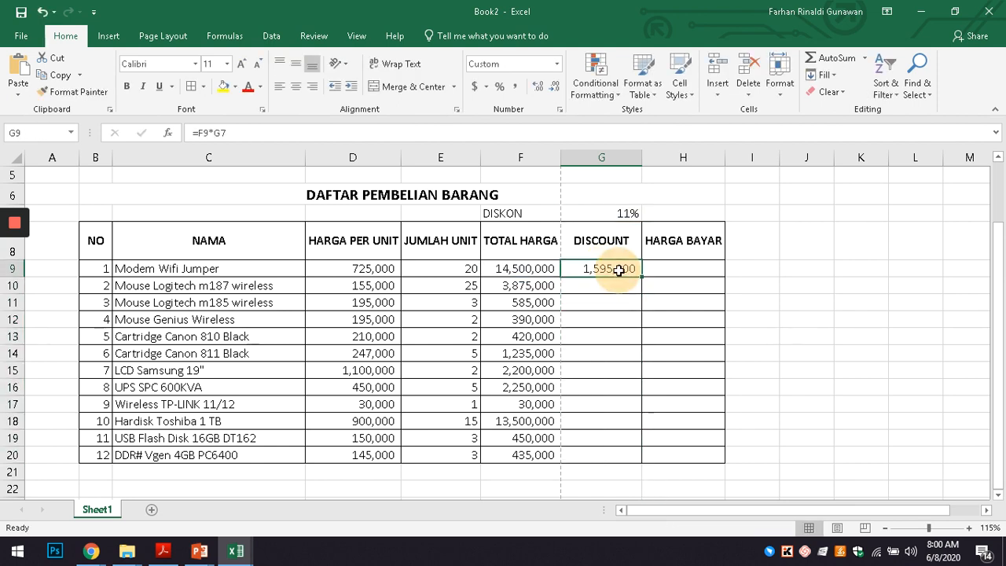
key(F2)
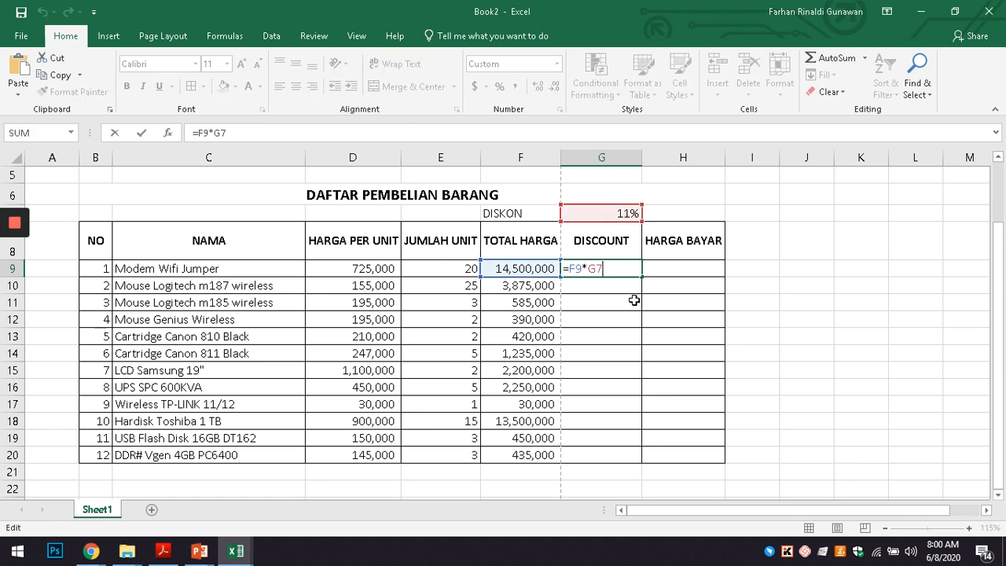
click(596, 269)
text($)
key(Return)
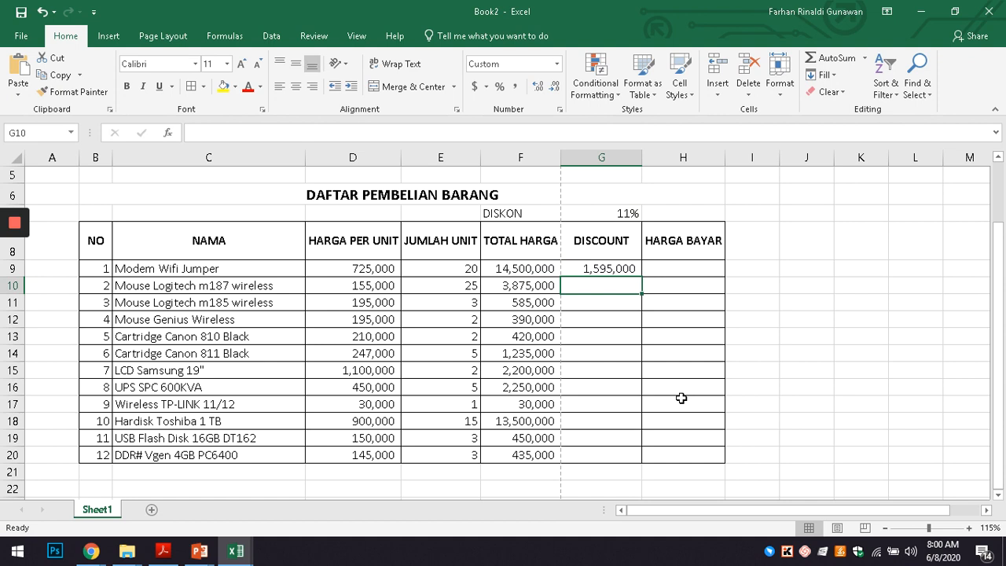
click(606, 268)
drag(641, 276, 638, 463)
Step: Enter the HARGA BAYAR formula =F9-G9 in H9, subtracting the discount from the total price
click(660, 265)
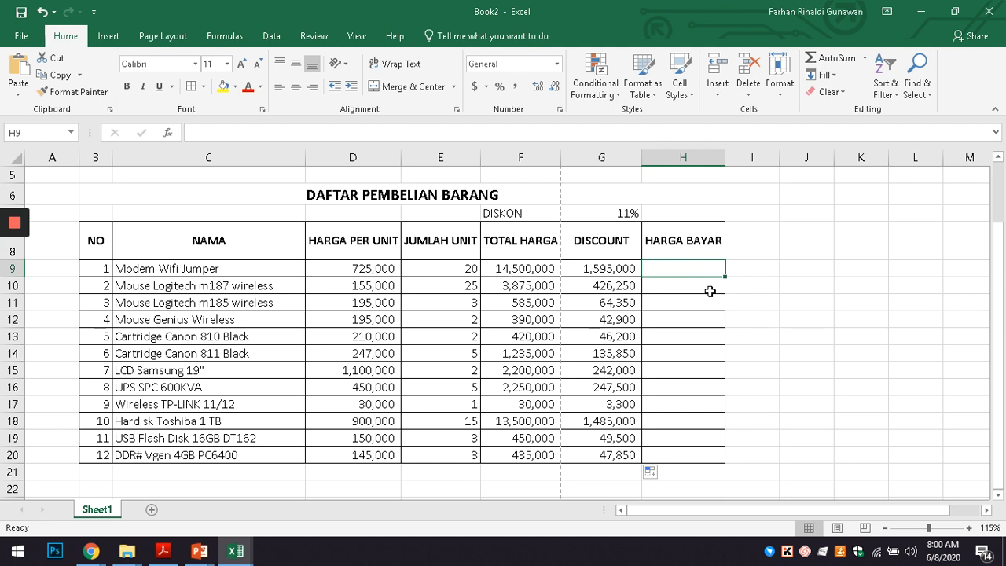
text(=)
click(518, 268)
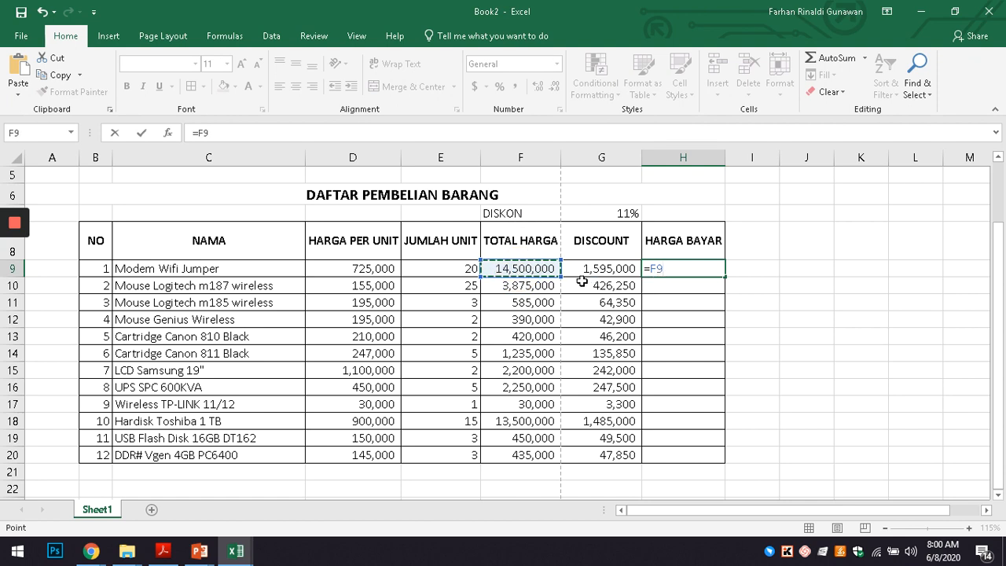
text(-)
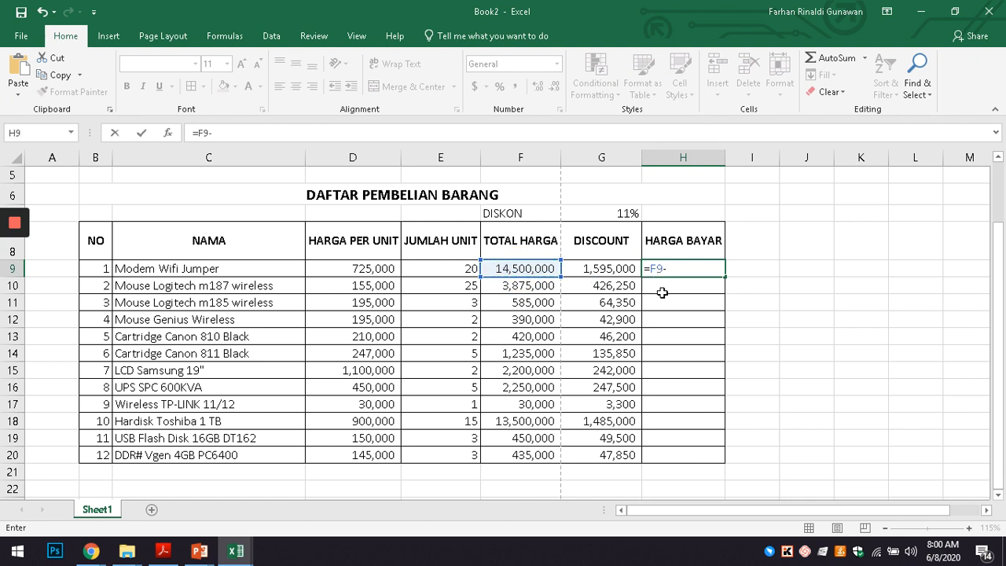
click(603, 268)
key(Return)
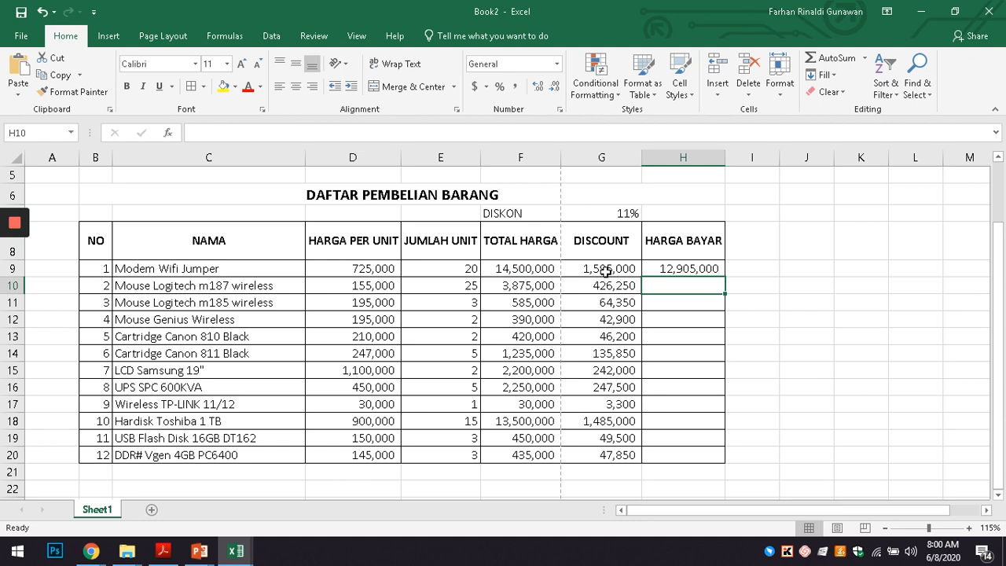
Step: Copy the HARGA BAYAR formula from H9 down through H20
click(698, 271)
drag(724, 289, 714, 453)
click(806, 425)
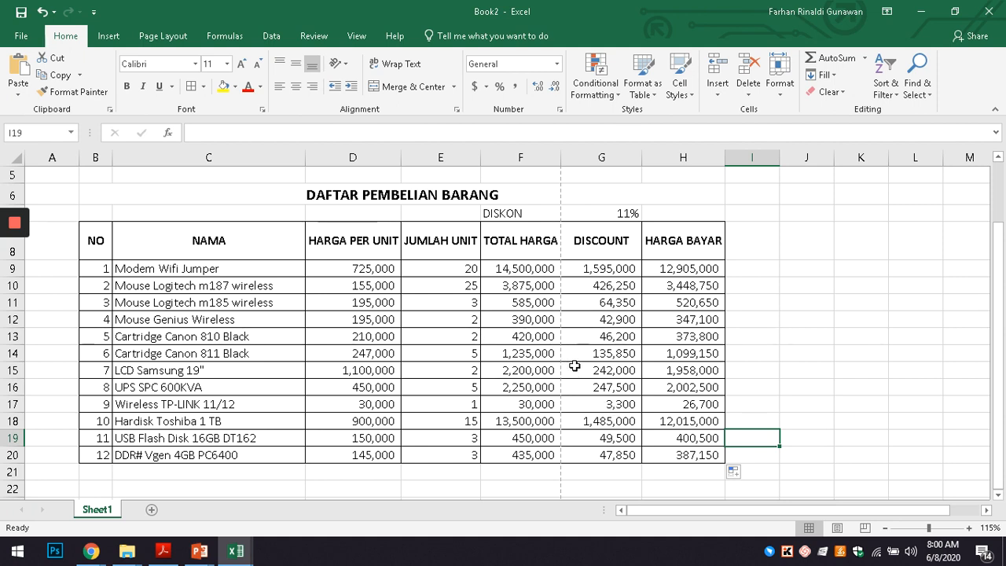
Step: Check the summary labels in Latihan1.pdf, return to Excel and enter TOTAL PEMBAYARAN in B21 and PEMBAYARAN TERBESAR in B22
scroll(575, 366, down, 1)
click(99, 417)
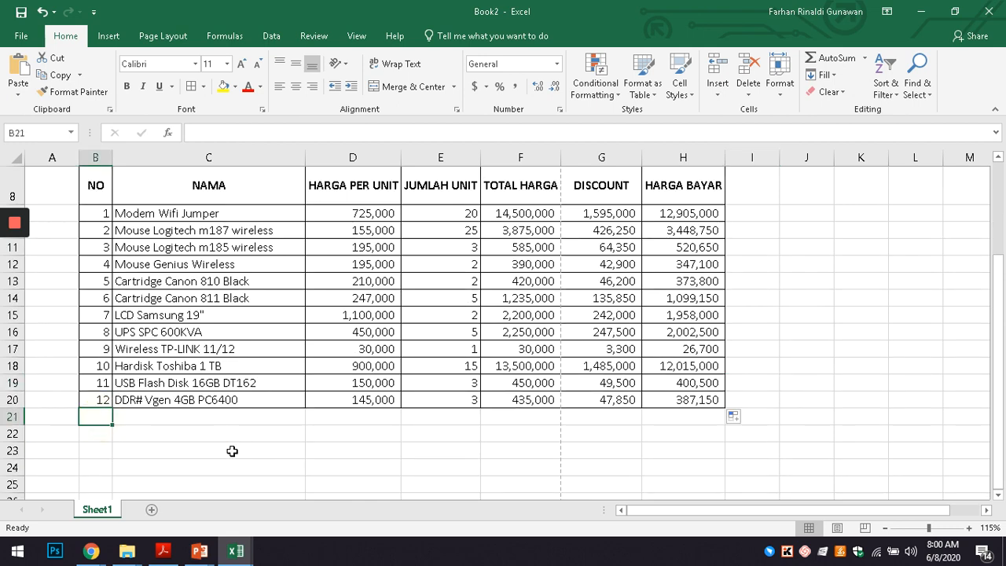
key(alt+Tab)
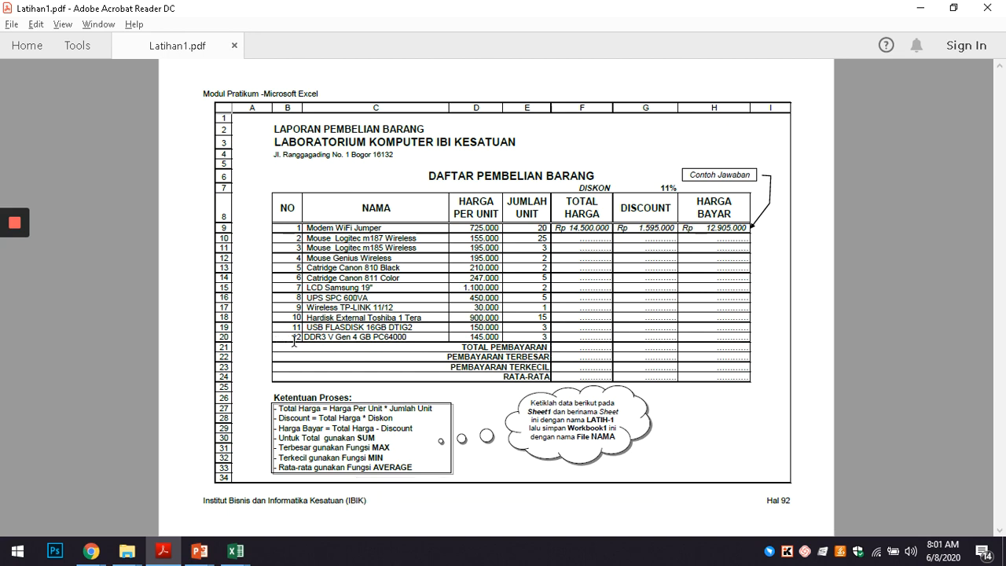
key(alt+Tab)
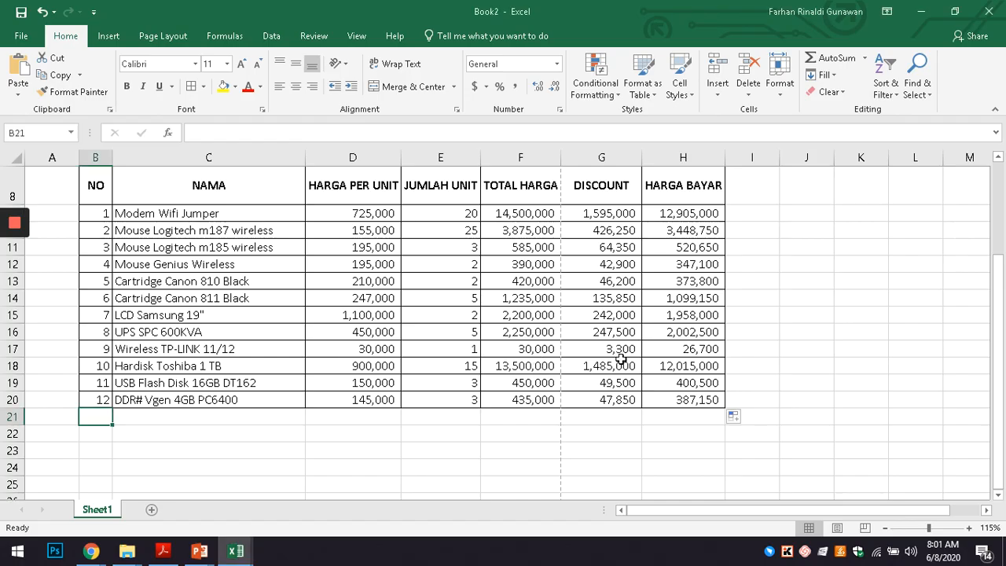
text(TOT)
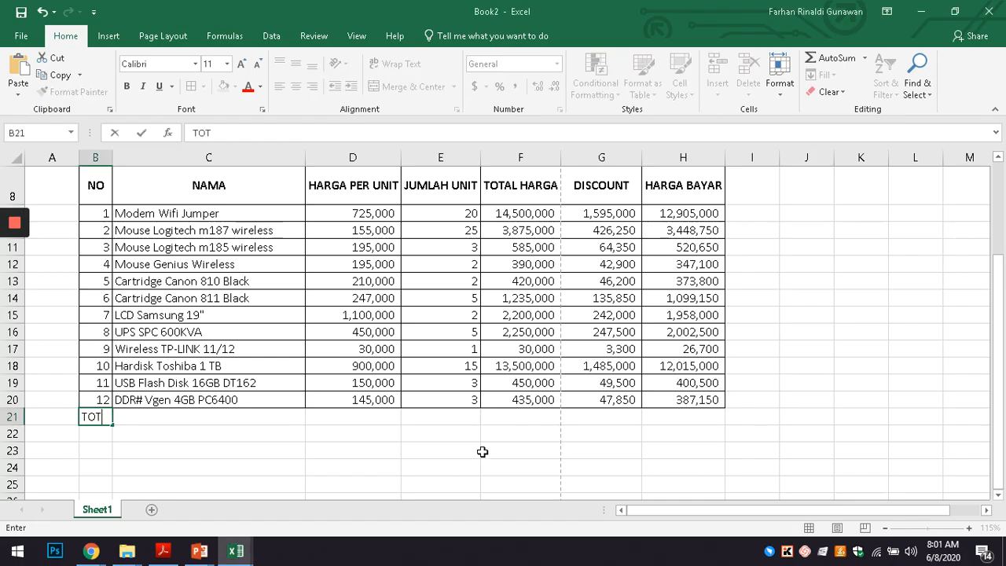
text(AL PEMBAYARAN)
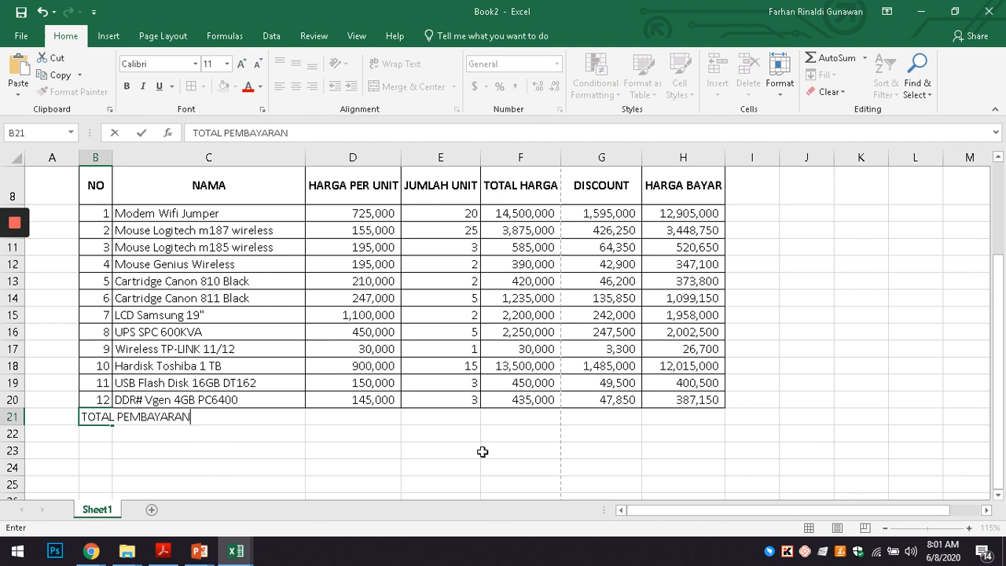
key(Return)
text(PEM)
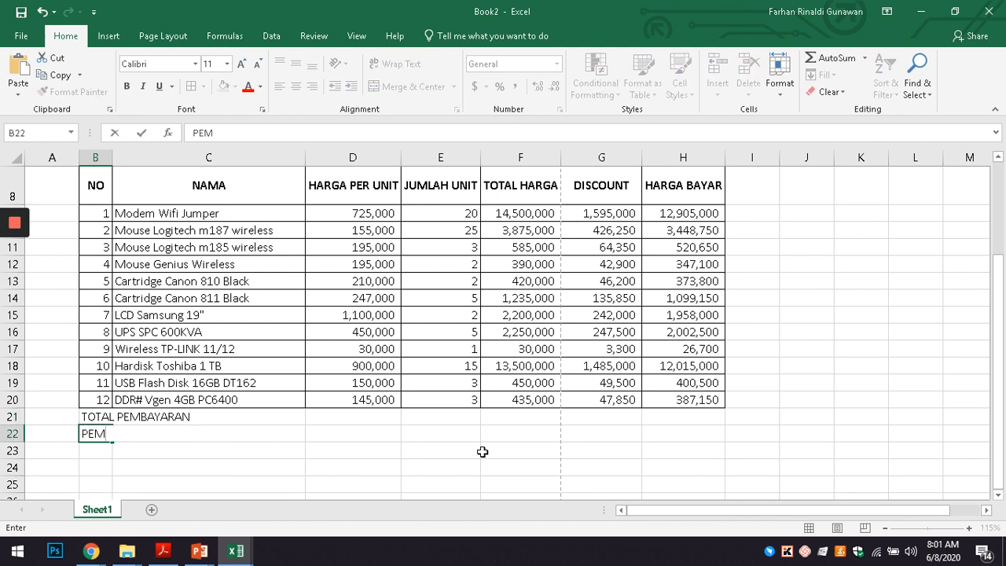
text(BAYARAN TERBESAR)
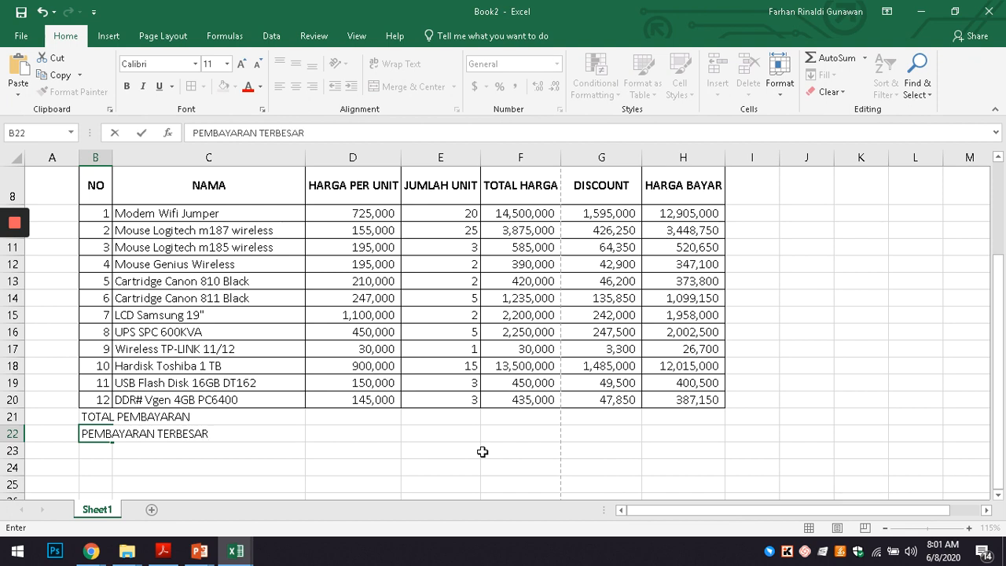
key(Return)
Step: Enter the labels PEMBAYARAN TERKECIL in B23 and RATA-RATA in B24
text(PEMBAYARA)
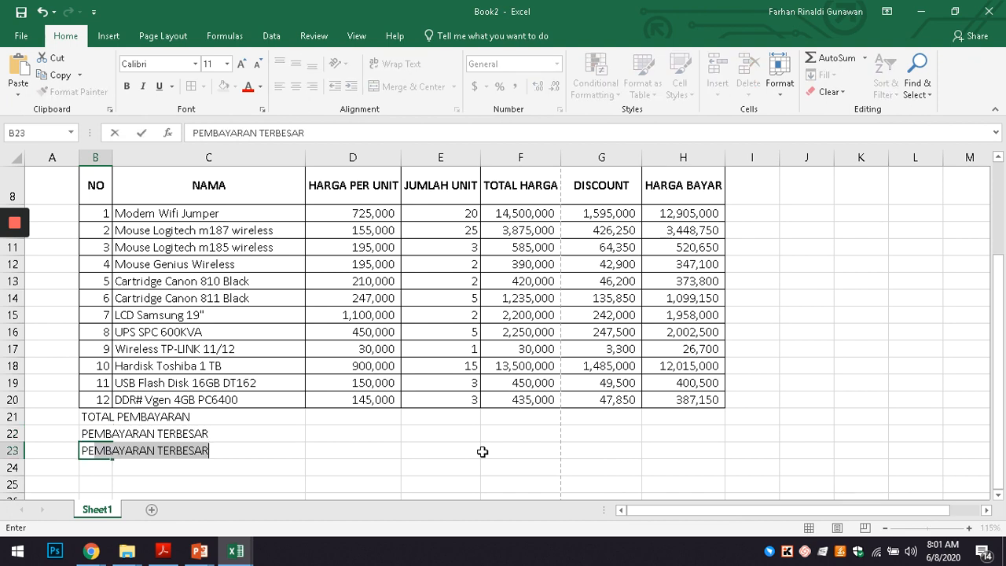
text(N TERKECIL)
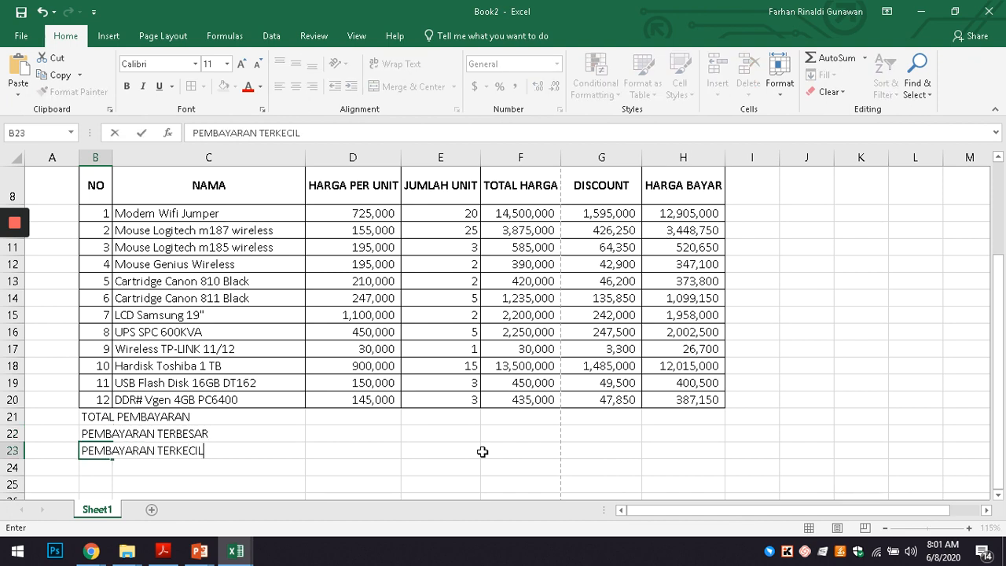
key(Return)
text(RATA-RATA)
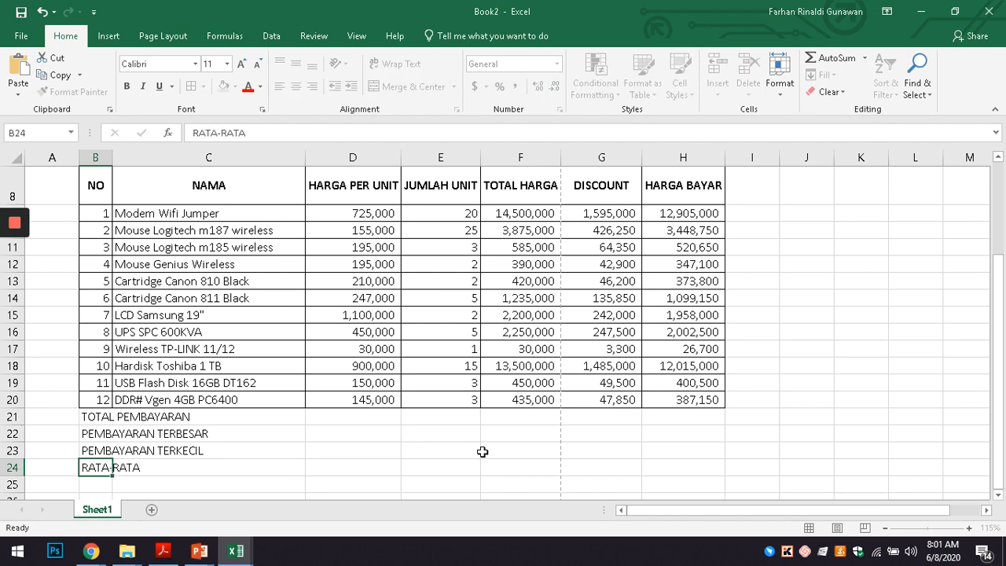
key(Return)
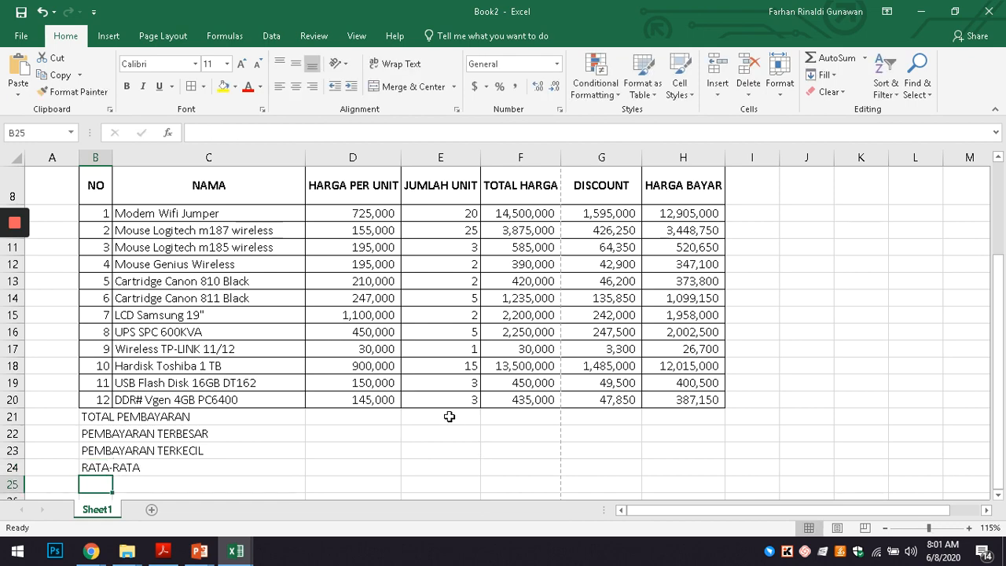
Step: Check the summary row layout in Latihan1.pdf, return to Excel, merge B21:E21 and right-align TOTAL PEMBAYARAN
key(alt+Tab)
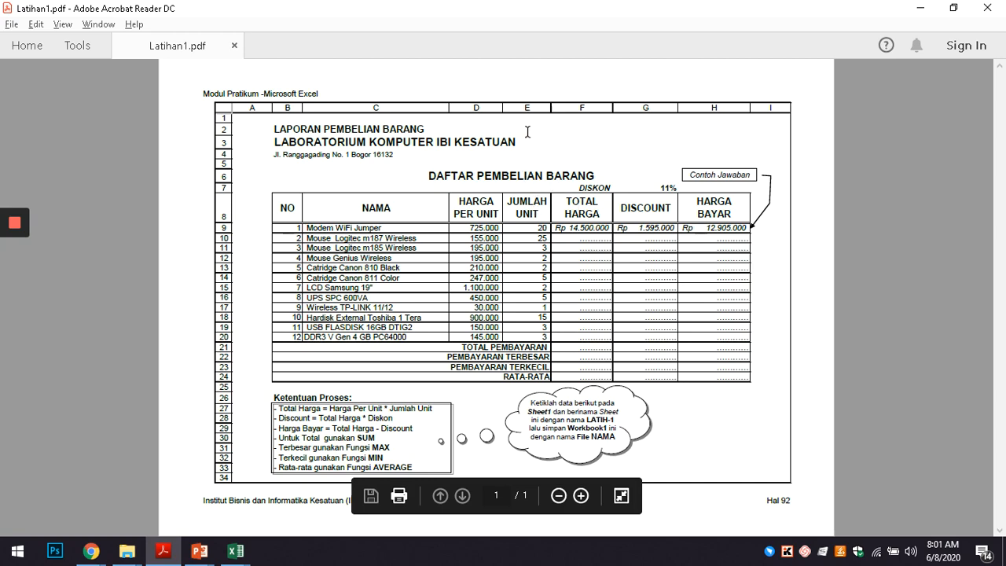
key(alt+Tab)
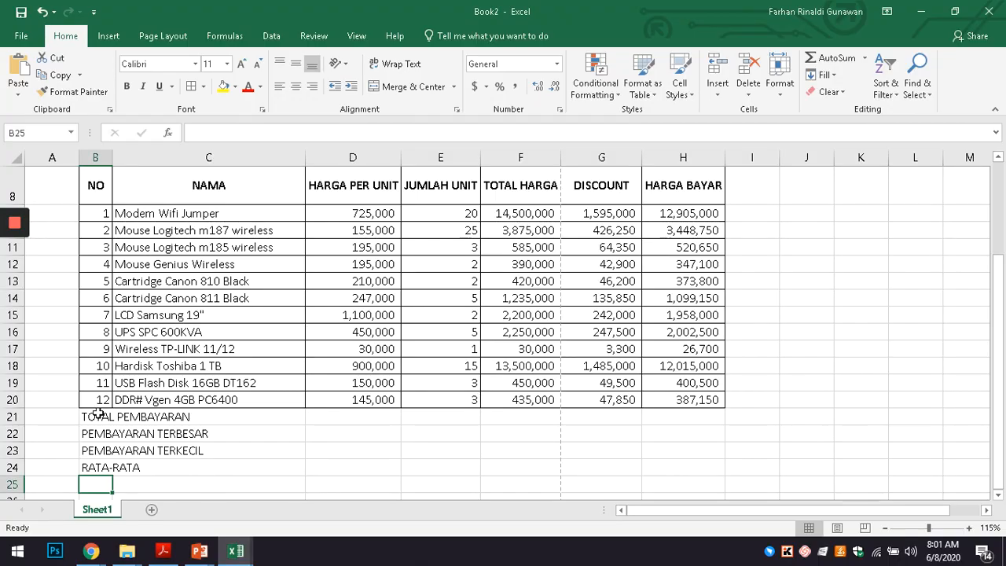
drag(92, 416, 474, 411)
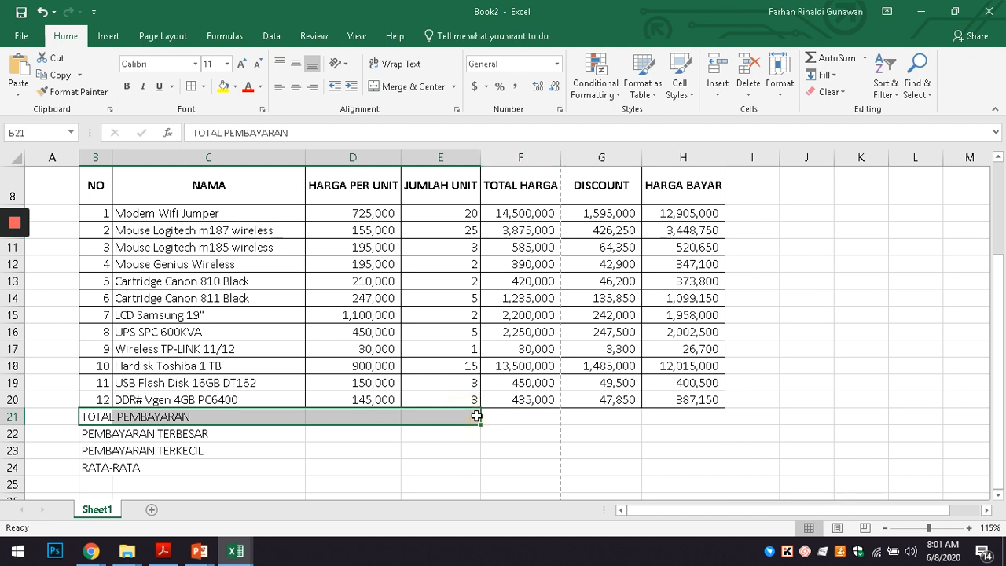
click(389, 87)
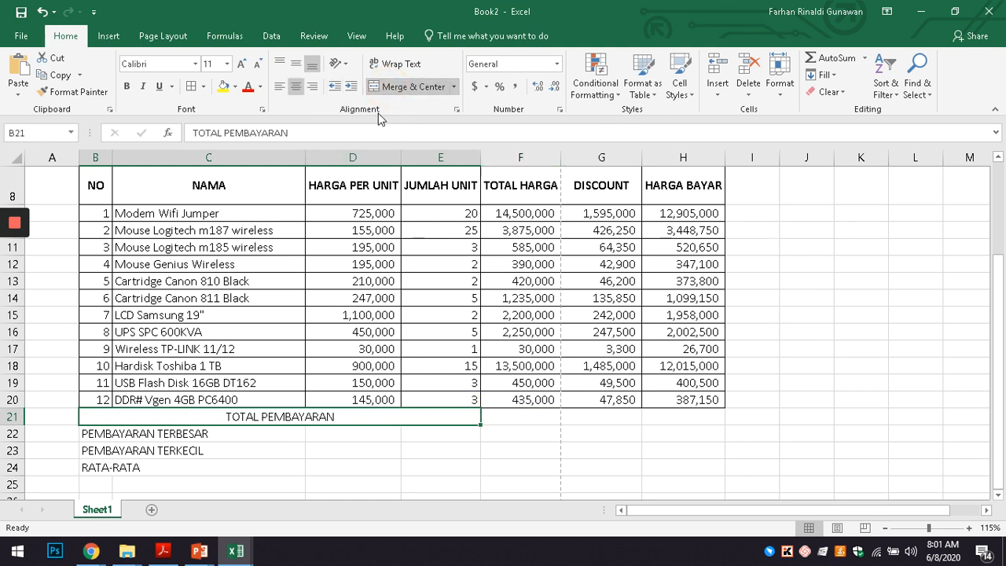
click(313, 86)
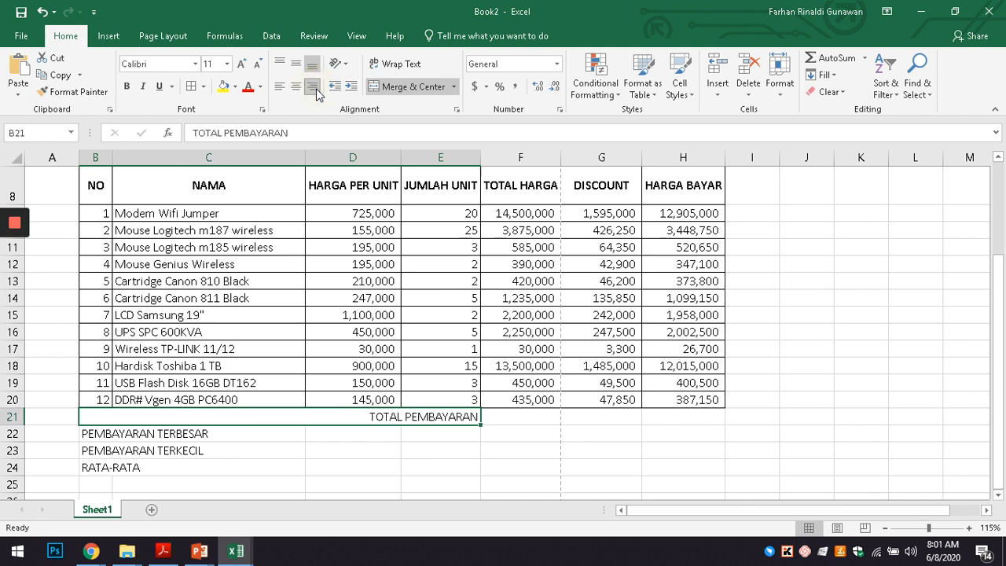
drag(102, 432, 418, 430)
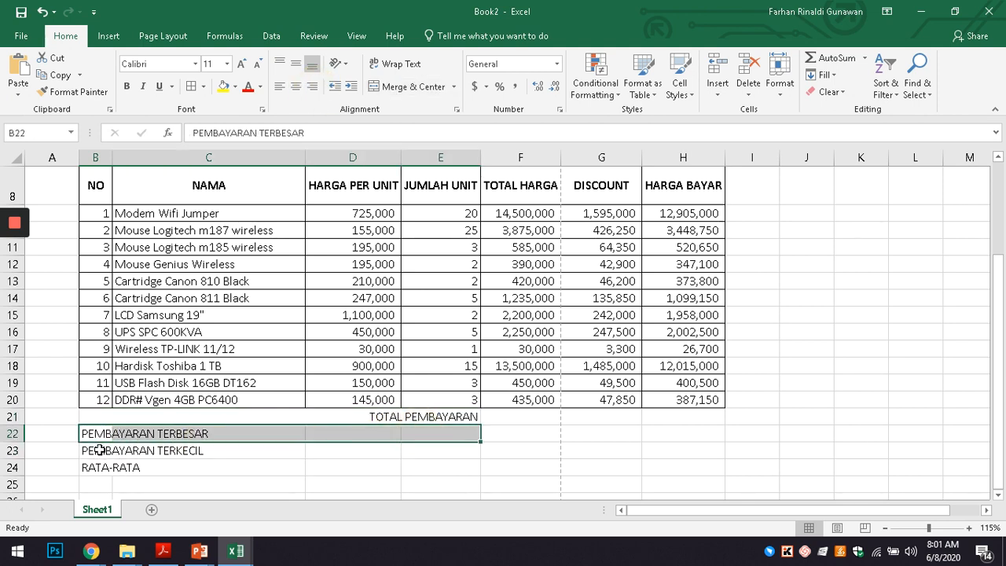
drag(96, 448, 437, 448)
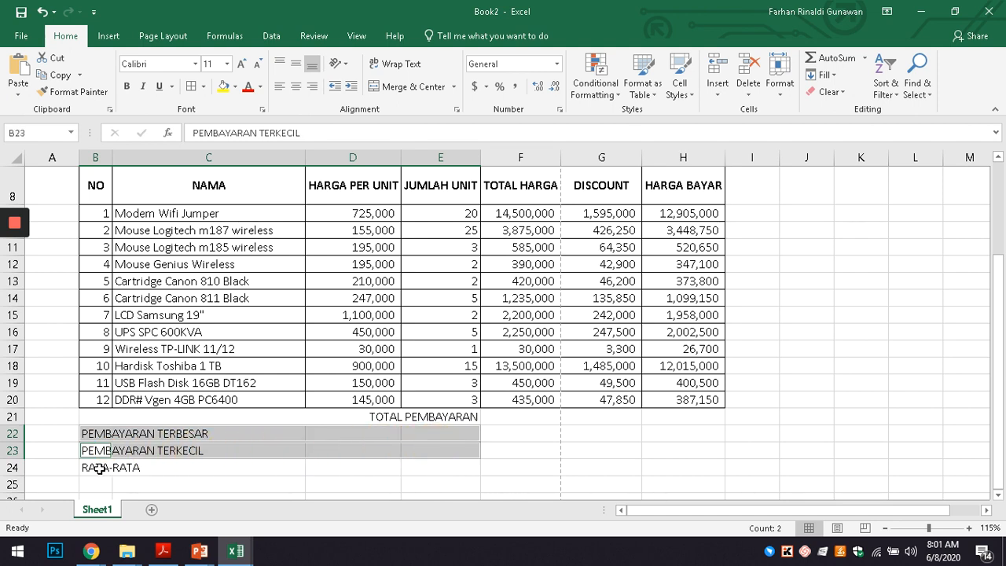
drag(102, 468, 445, 462)
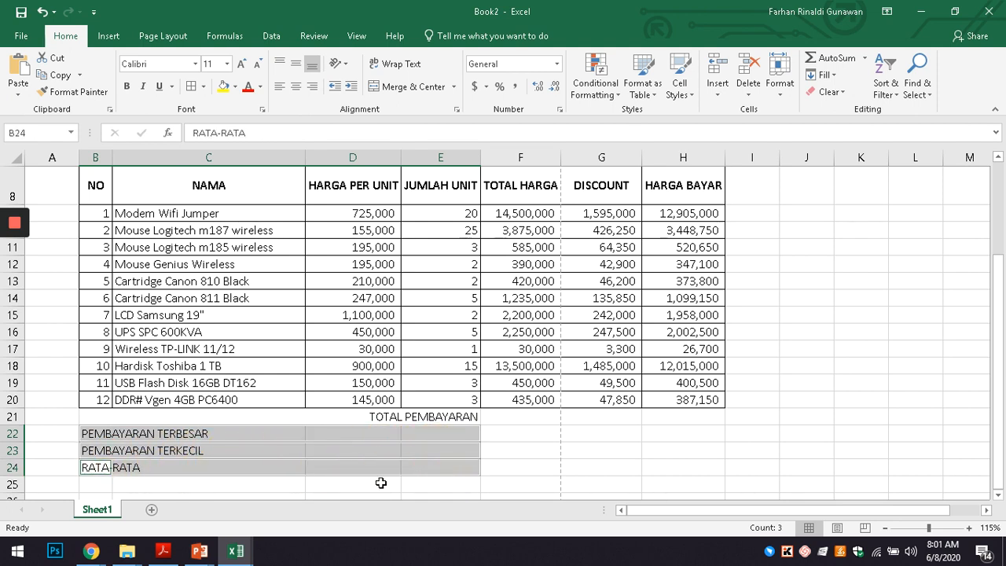
click(594, 464)
drag(85, 434, 428, 462)
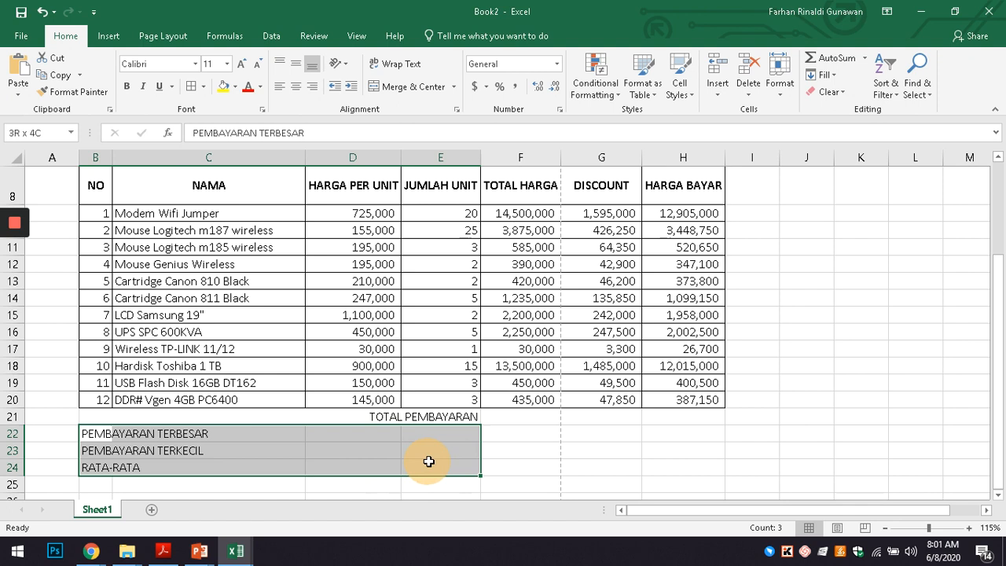
click(127, 449)
click(111, 434)
Step: Merge columns B to E separately in rows 22, 23 and 24, and right-align the three merged labels
drag(114, 434, 449, 430)
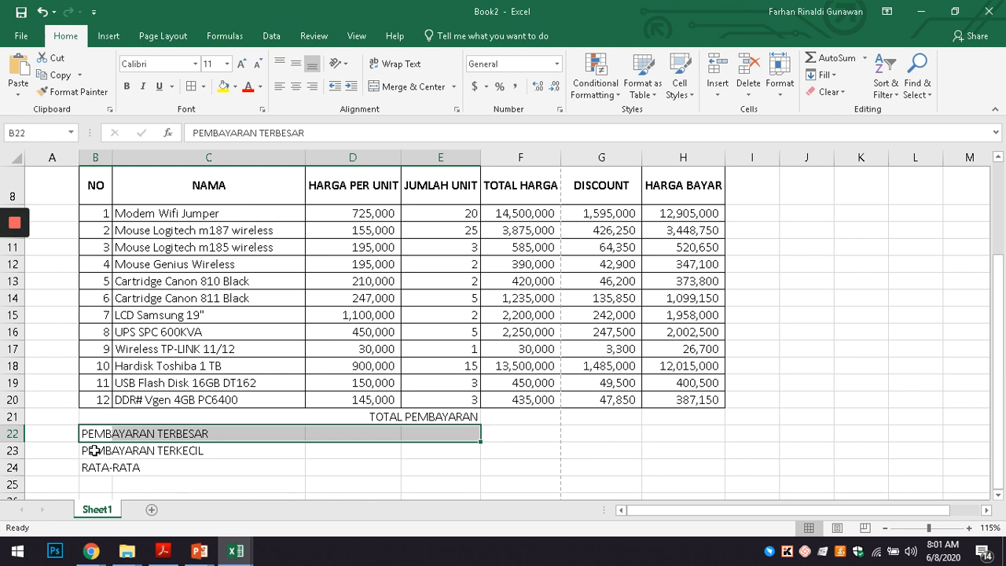
ctrl+drag(94, 450, 395, 453)
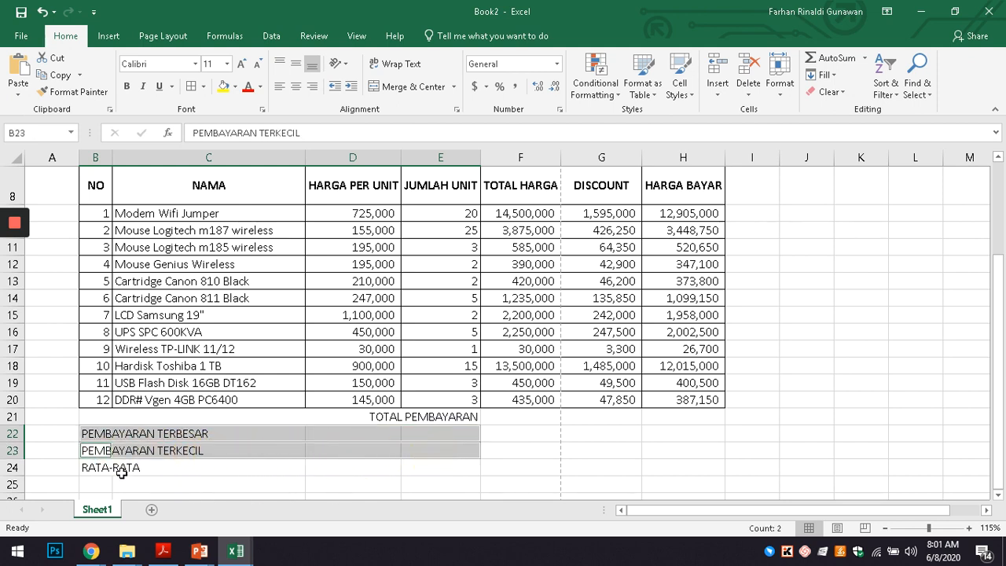
ctrl+drag(92, 467, 437, 464)
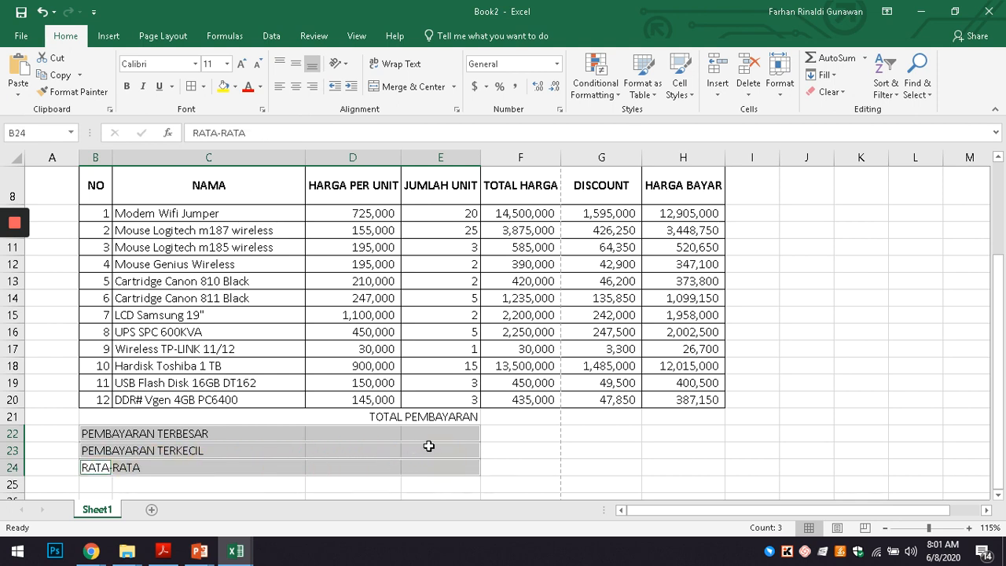
click(400, 91)
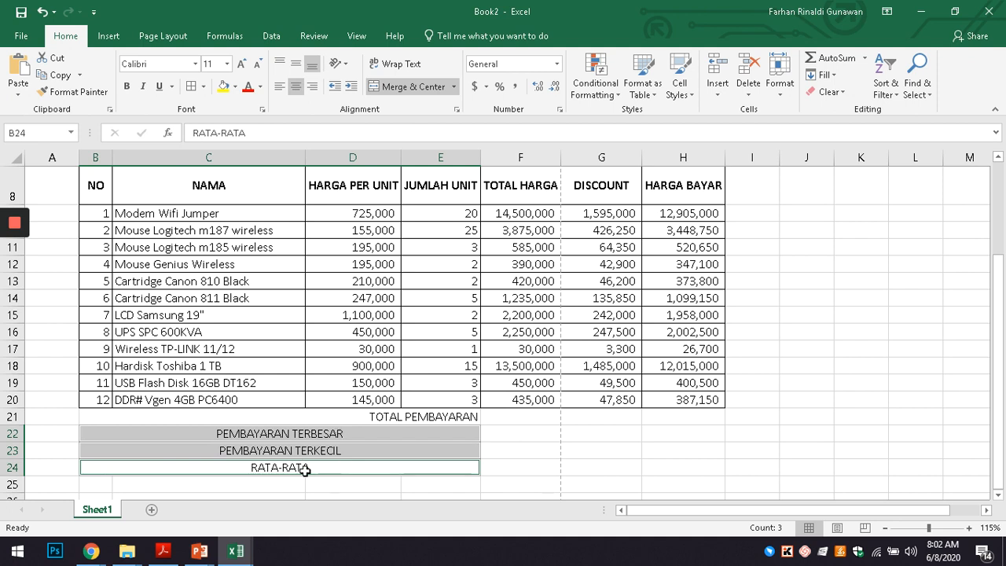
click(317, 90)
Step: Make the four summary labels in B21:E24 bold and move to cell F21
click(440, 416)
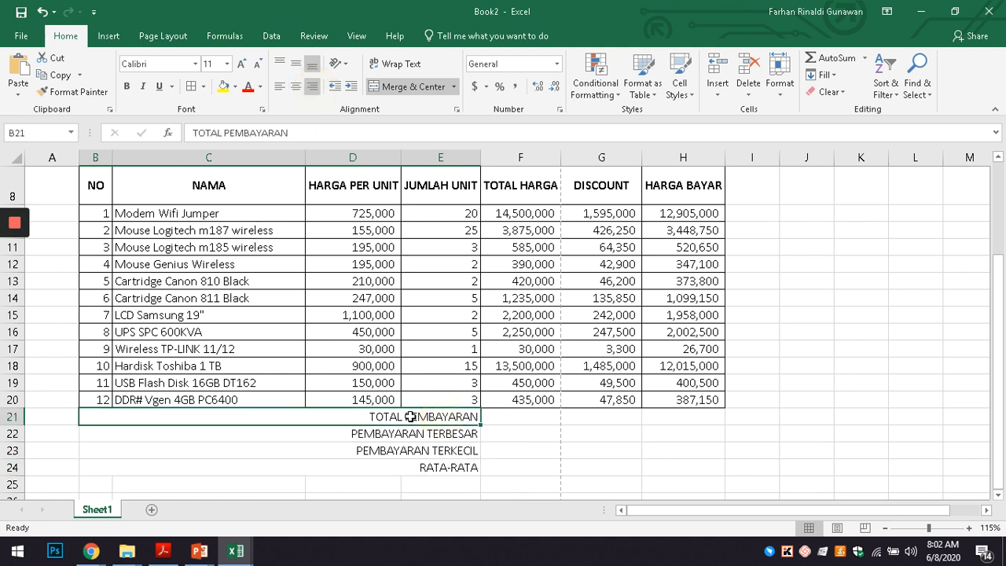
drag(410, 417, 411, 466)
click(125, 88)
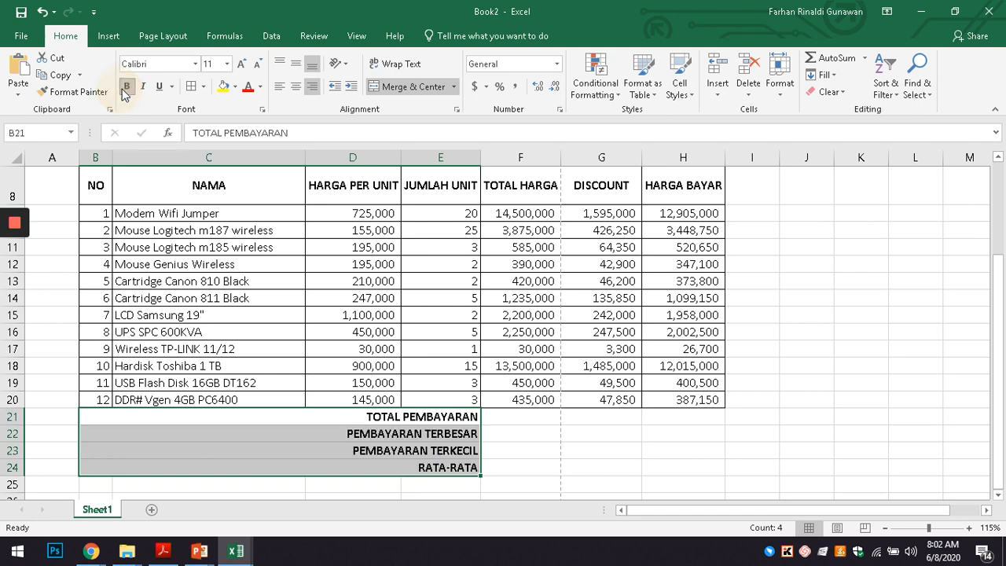
click(531, 415)
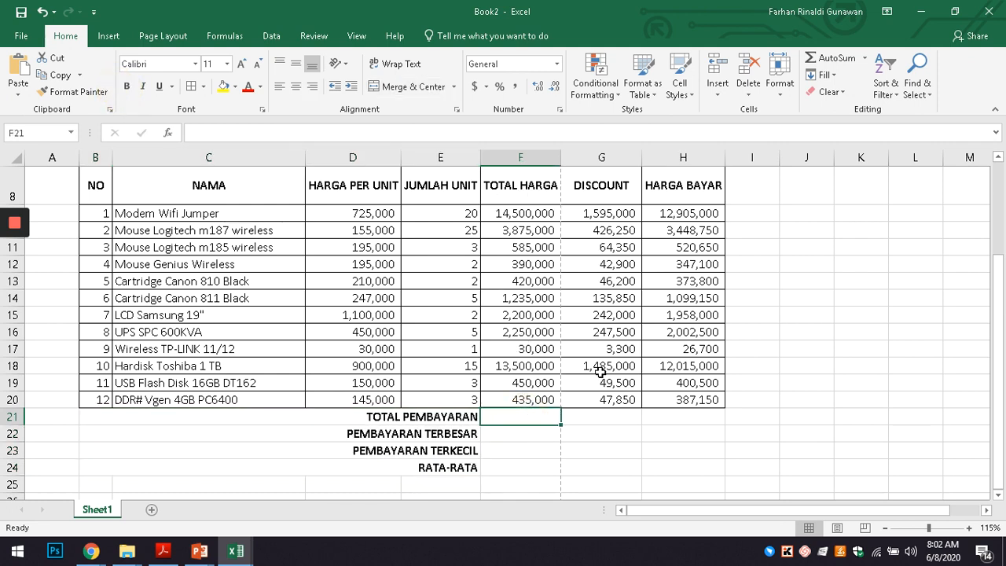
text(=SU)
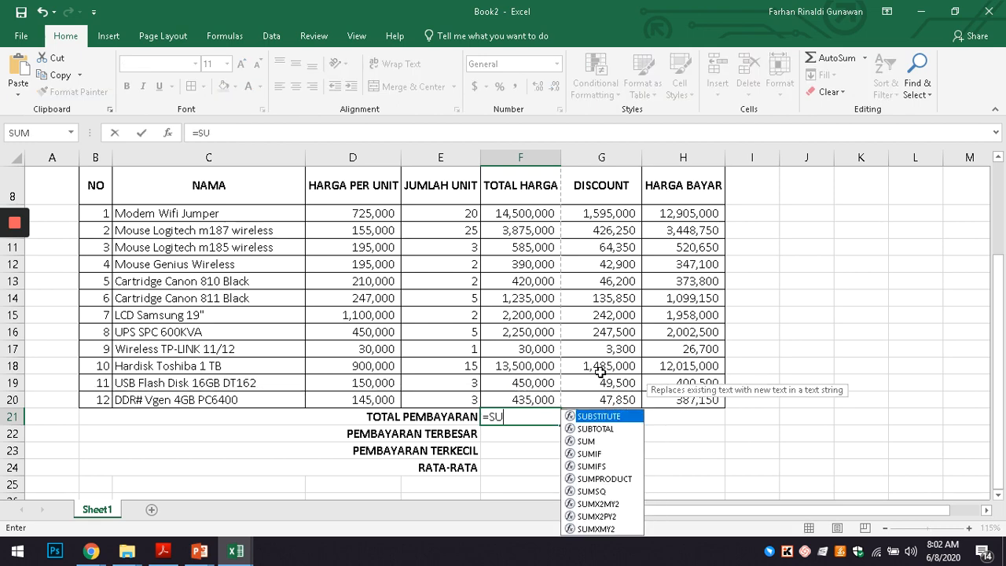
text(M)
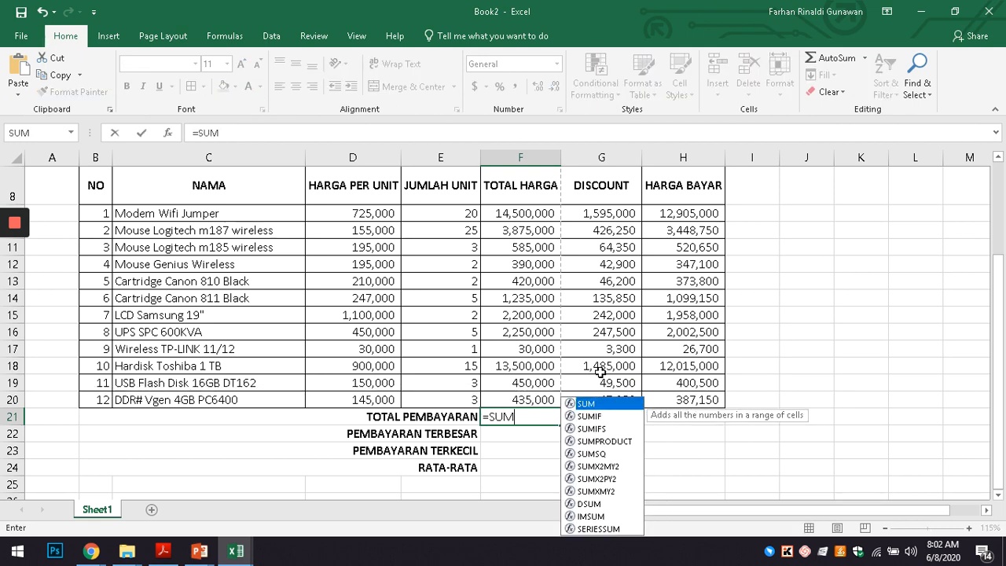
key(Escape)
key(Escape)
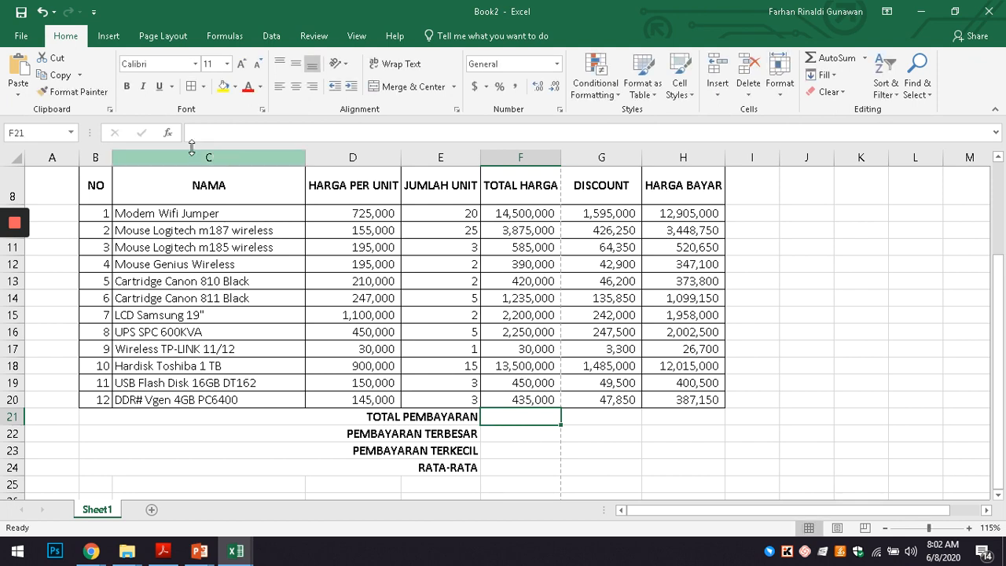
Step: Insert the SUM function in F21 to total the TOTAL HARGA values in F9:F20
click(168, 131)
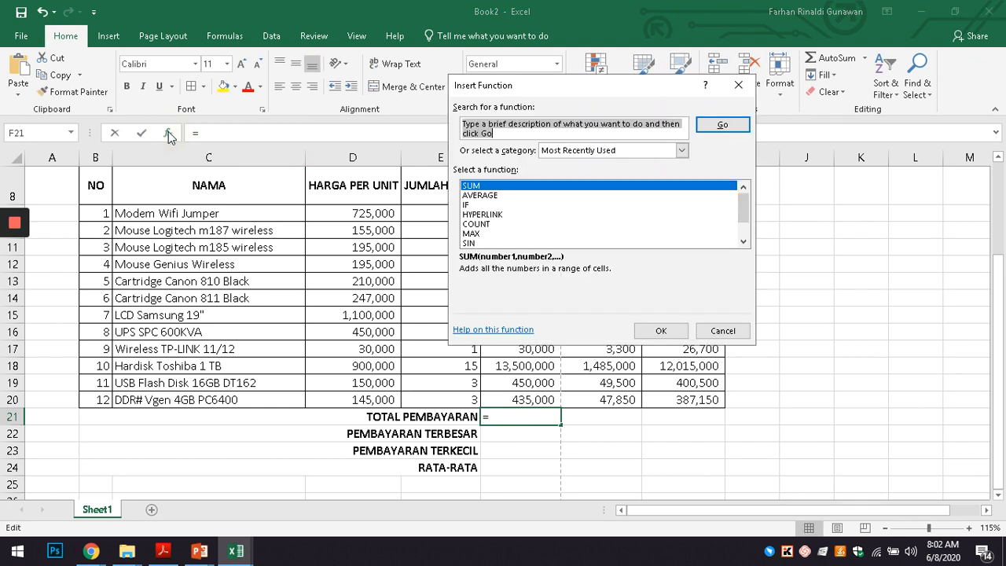
click(481, 187)
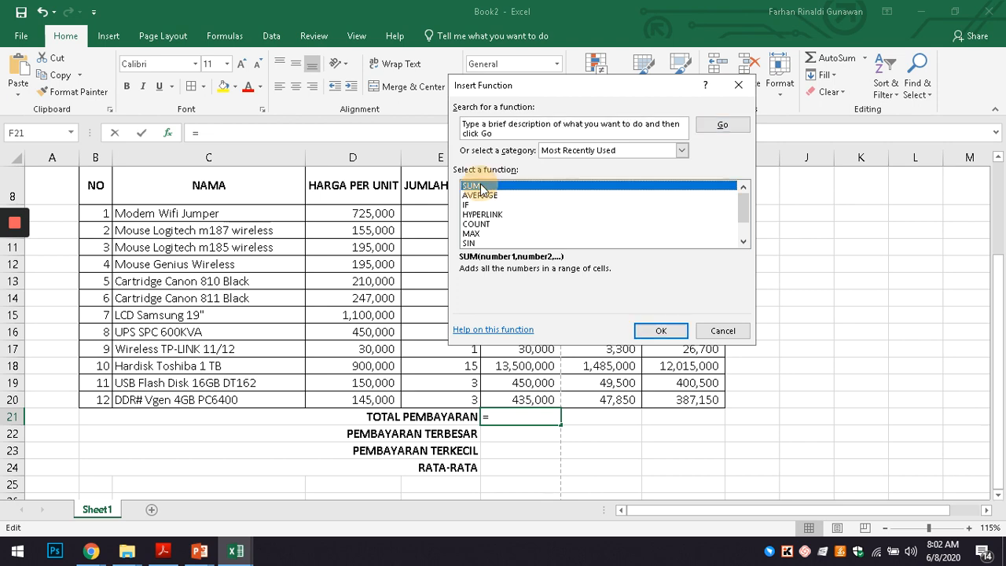
click(661, 330)
drag(572, 102, 830, 242)
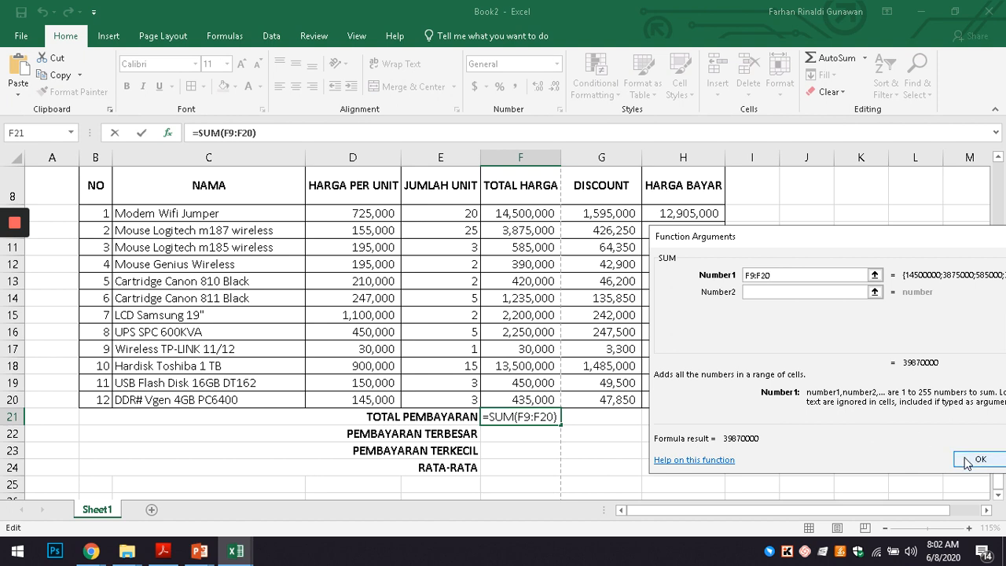
click(949, 459)
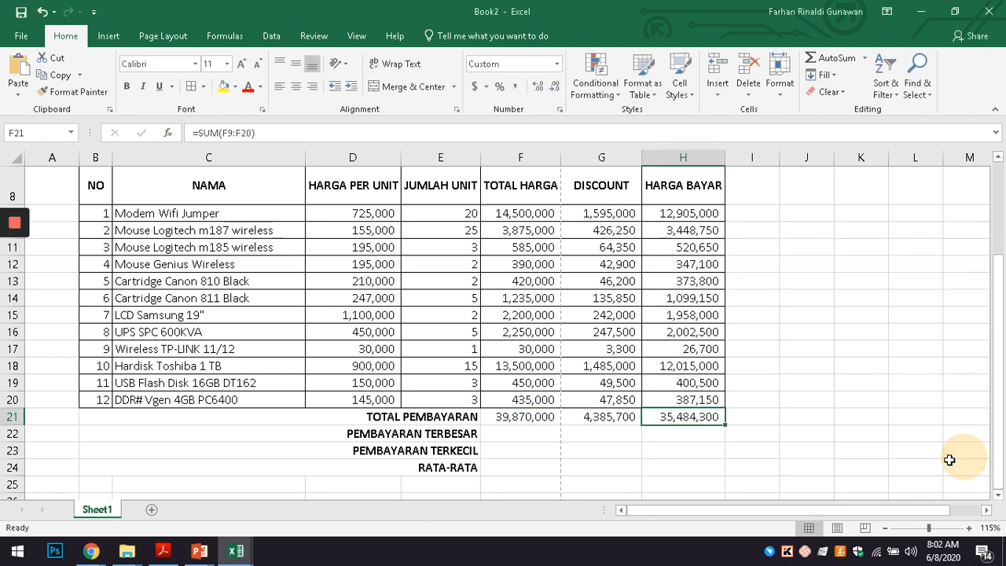
Step: Examine the automatically filled formulas in G21 and H21 of the TOTAL PEMBAYARAN row alongside the one in F21
click(612, 419)
click(666, 420)
click(611, 418)
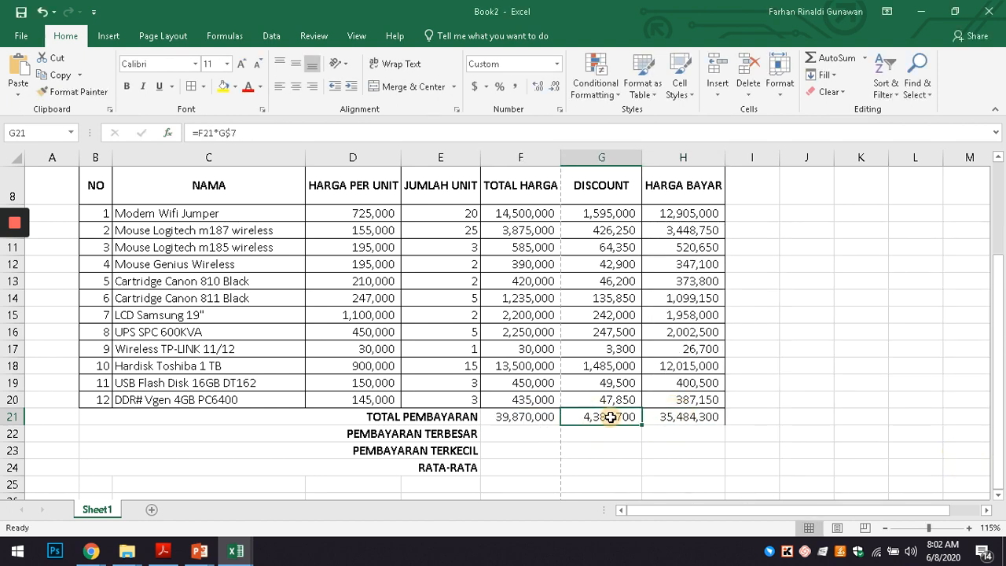
double_click(612, 418)
key(Escape)
click(673, 417)
key(F2)
key(Escape)
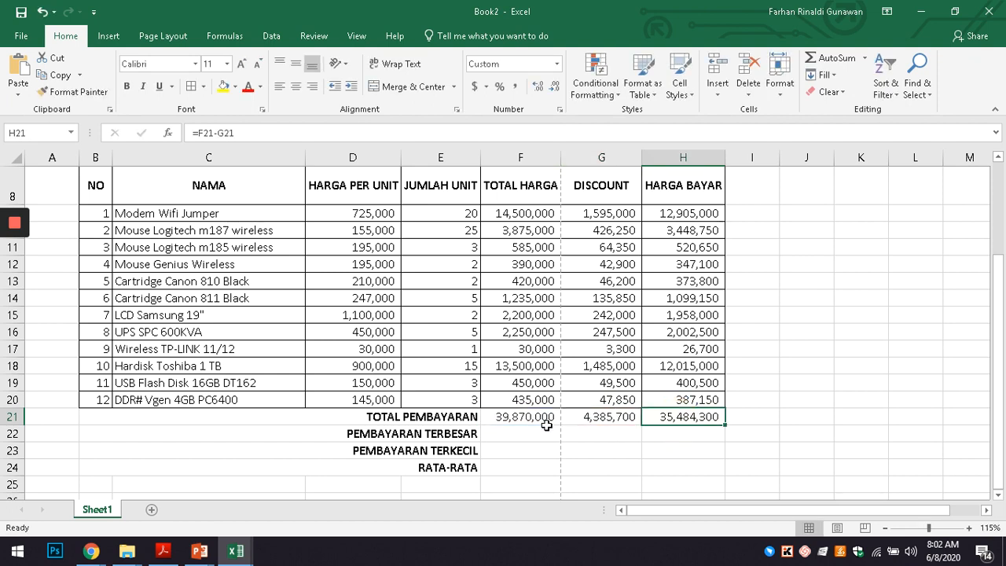
click(602, 418)
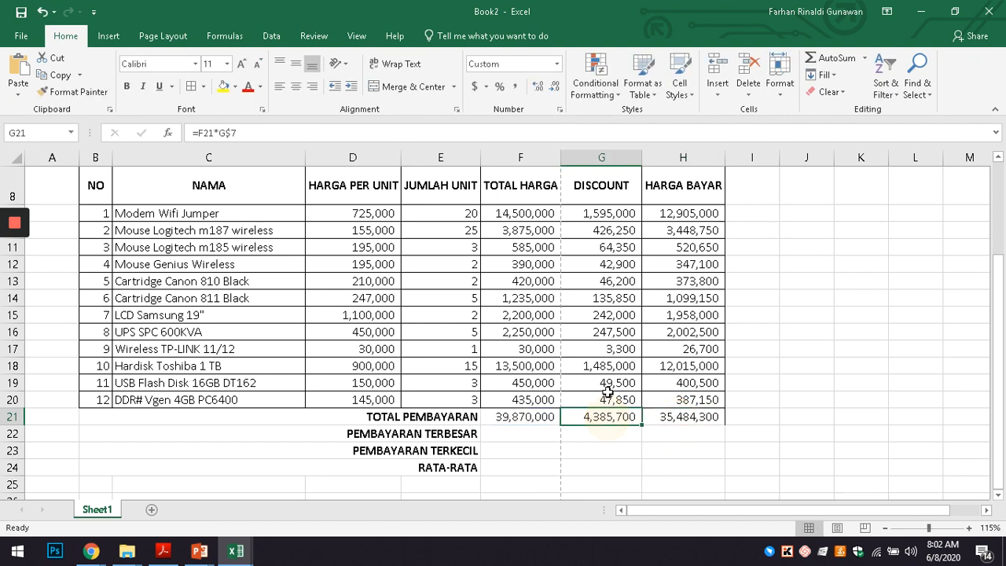
key(F2)
key(Escape)
click(534, 419)
click(610, 417)
key(alt+Tab)
key(alt+Tab)
key(Left)
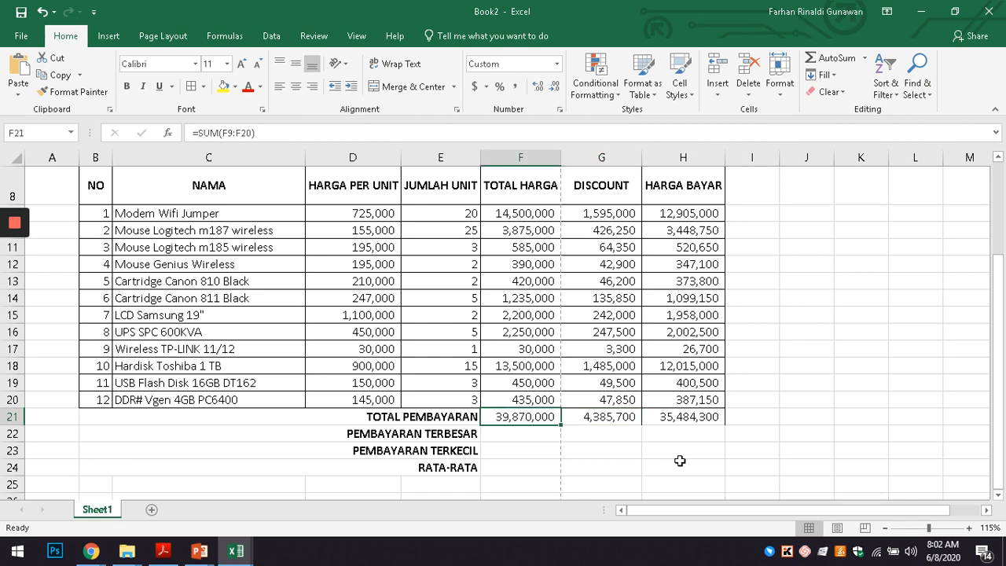
Step: Replace the formula in G21 with a SUM of the DISCOUNT values in G9:G20
key(Right)
text(=SUM()
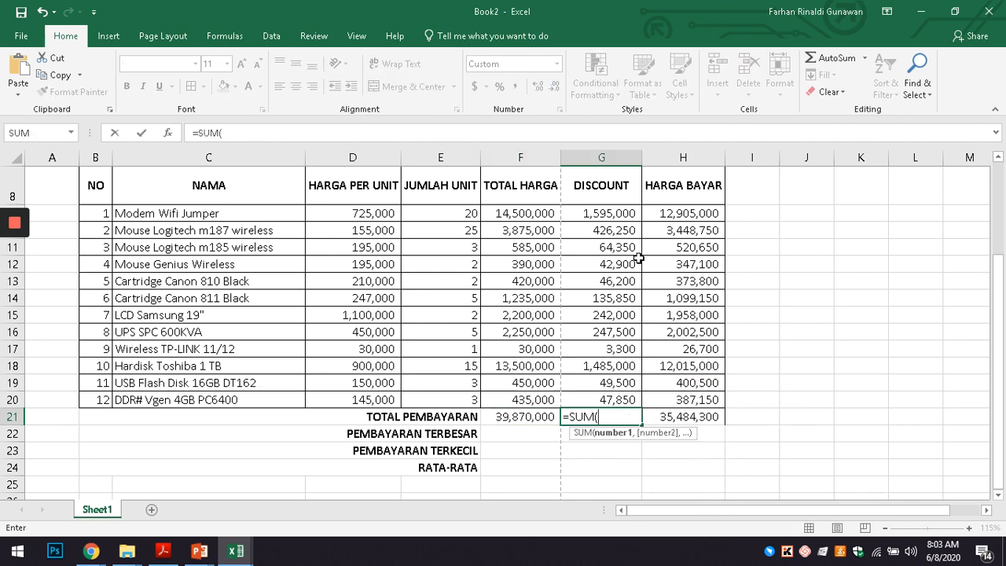
drag(620, 214, 602, 378)
key(Return)
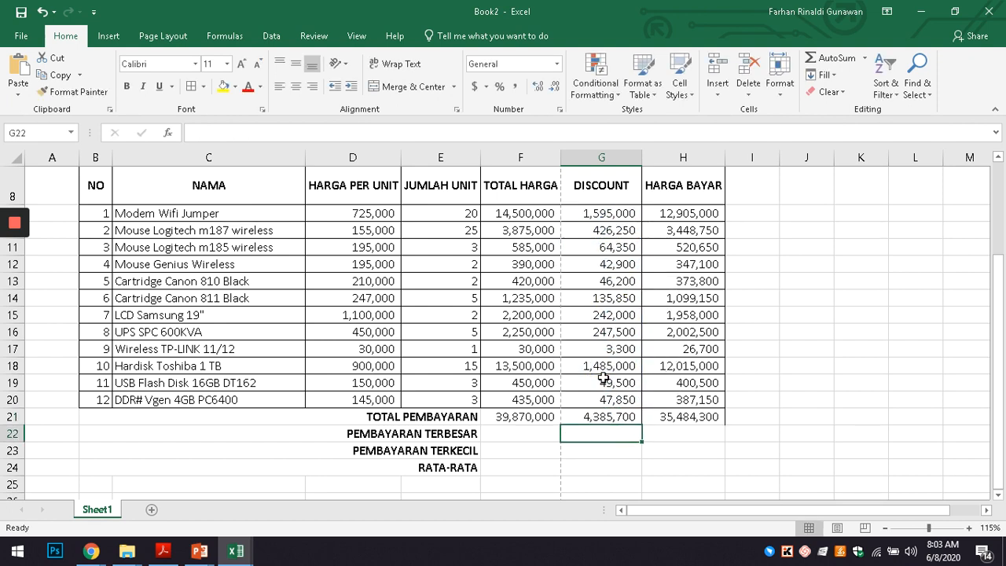
Step: Replace the formula in H21 with a SUM of the HARGA BAYAR values in H9:H20
click(667, 416)
text(=SUM()
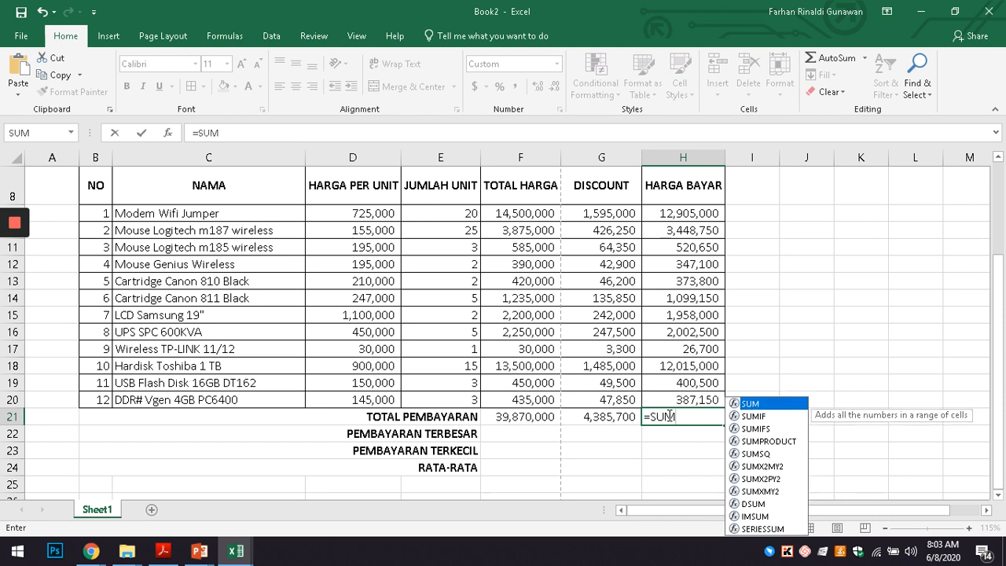
click(667, 212)
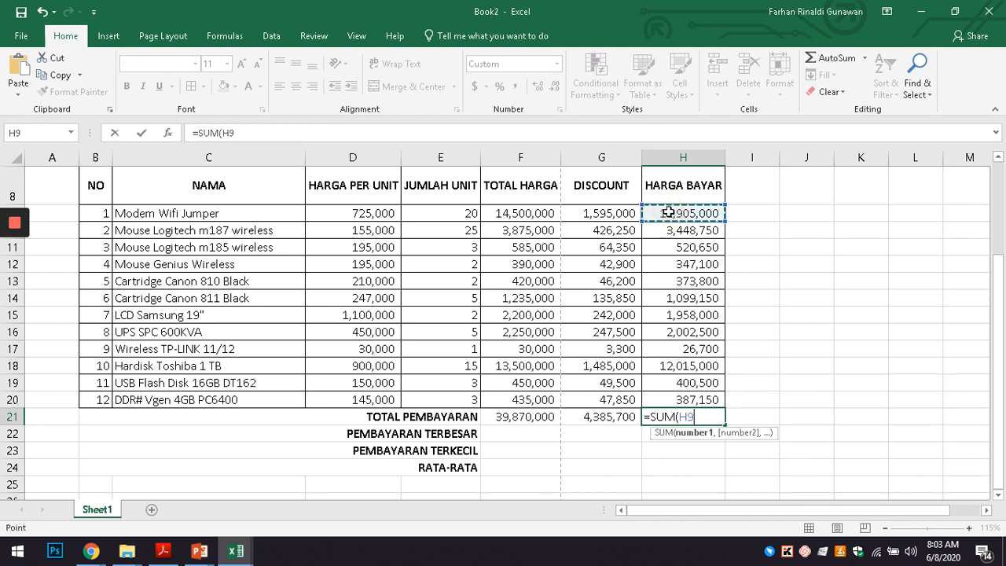
drag(684, 212, 669, 390)
key(Return)
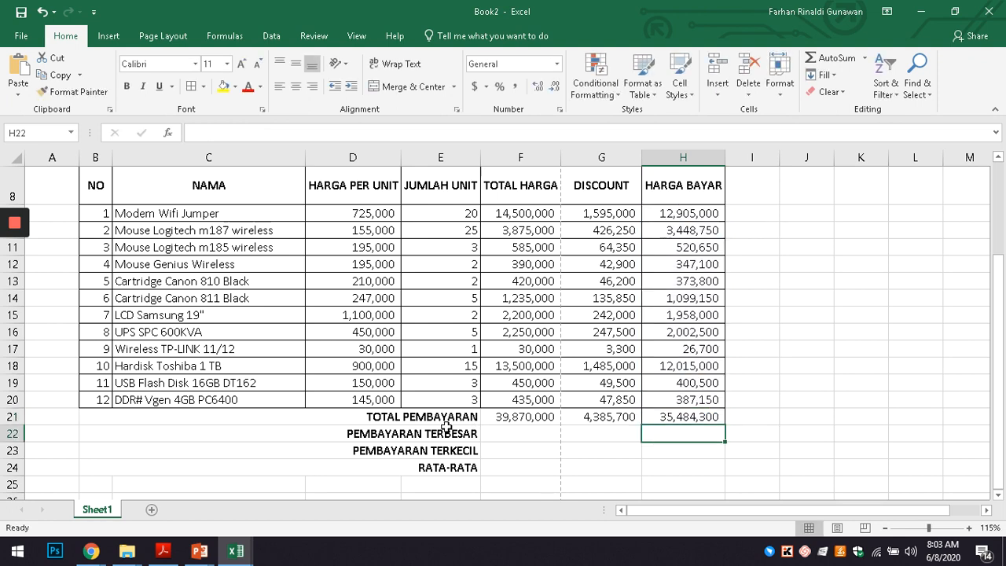
Step: Enter =MAX(F9:F20) in F22 for PEMBAYARAN TERBESAR, dismissing the chat notification along the way
click(520, 435)
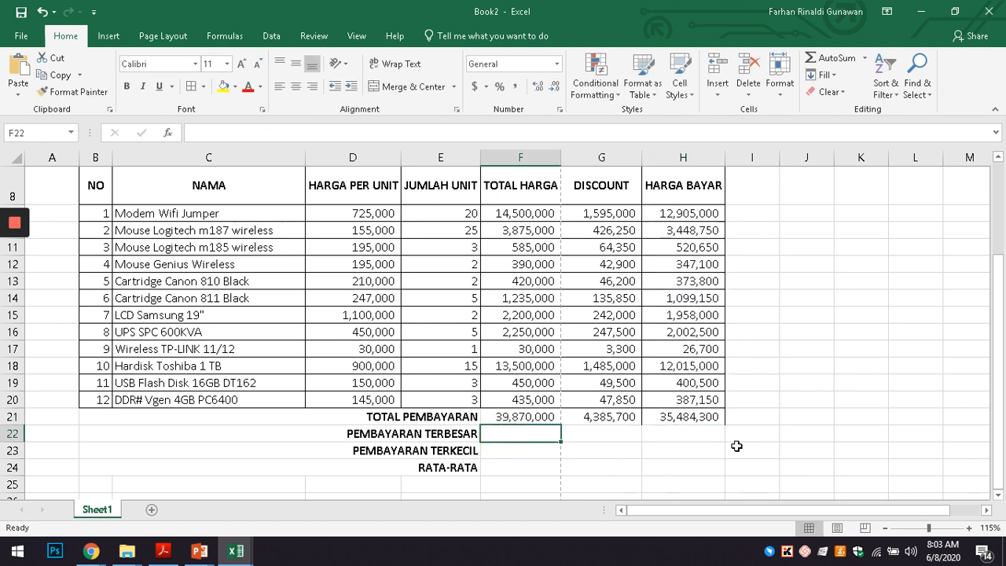
text(=)
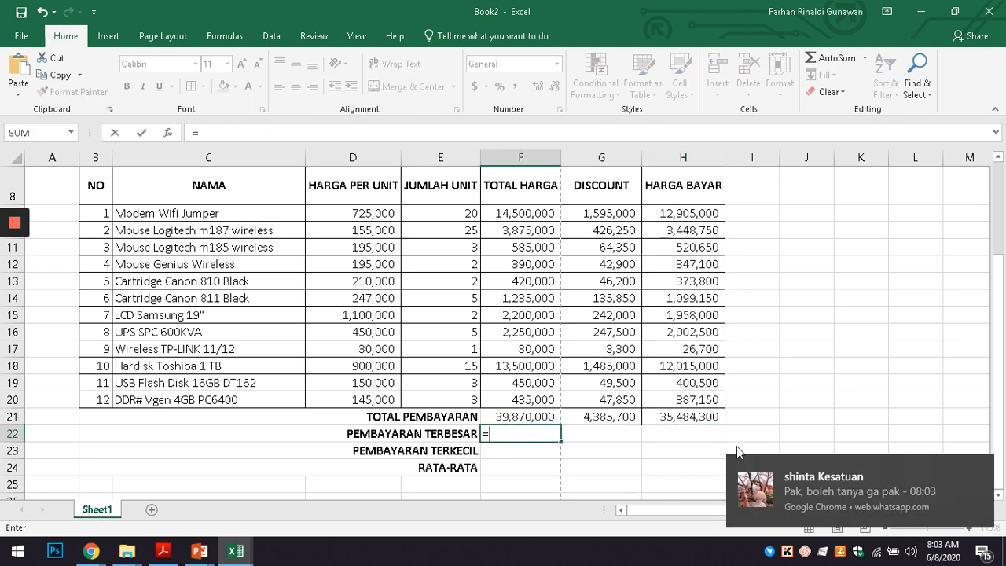
click(983, 464)
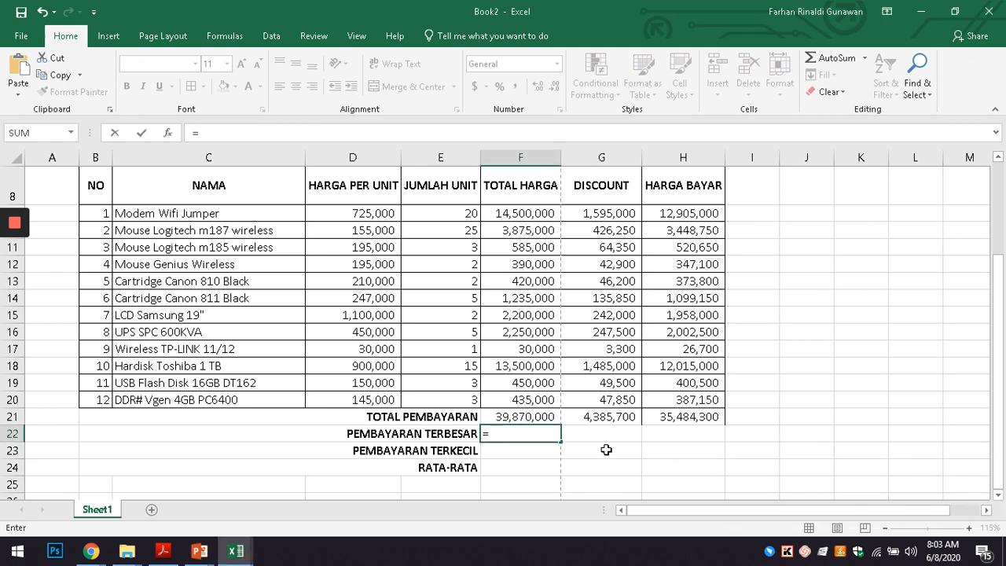
text(MAX()
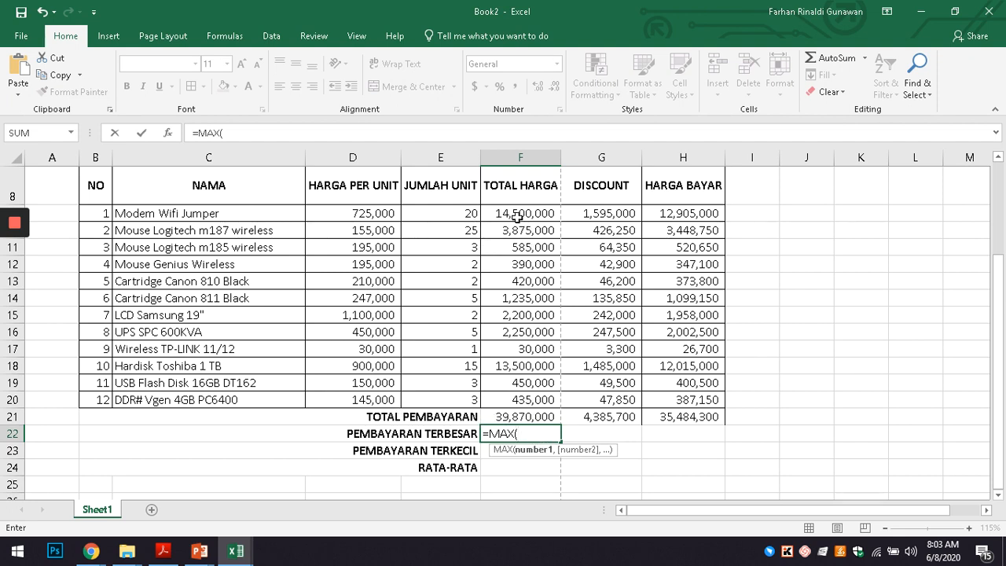
drag(518, 213, 503, 401)
click(981, 469)
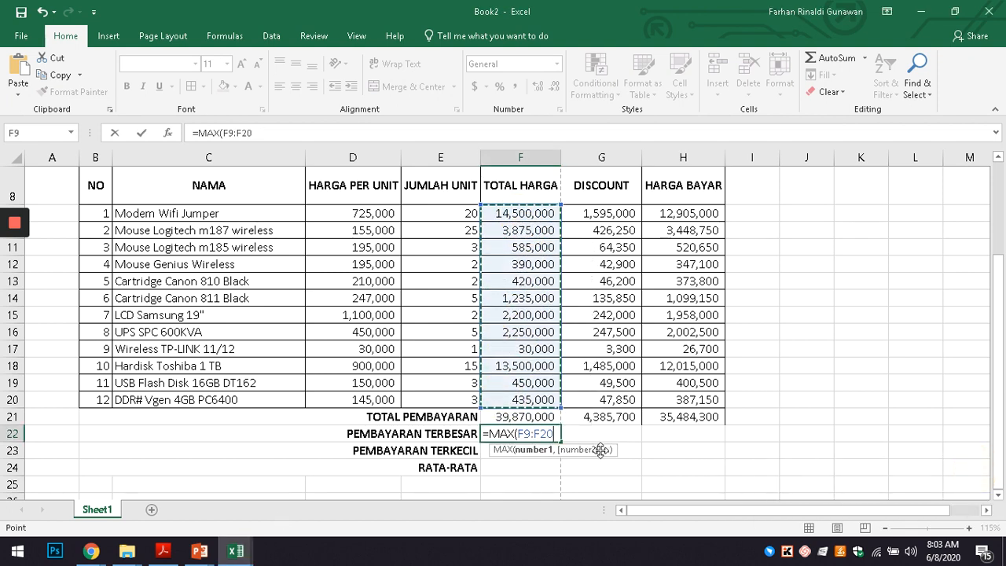
text())
key(Return)
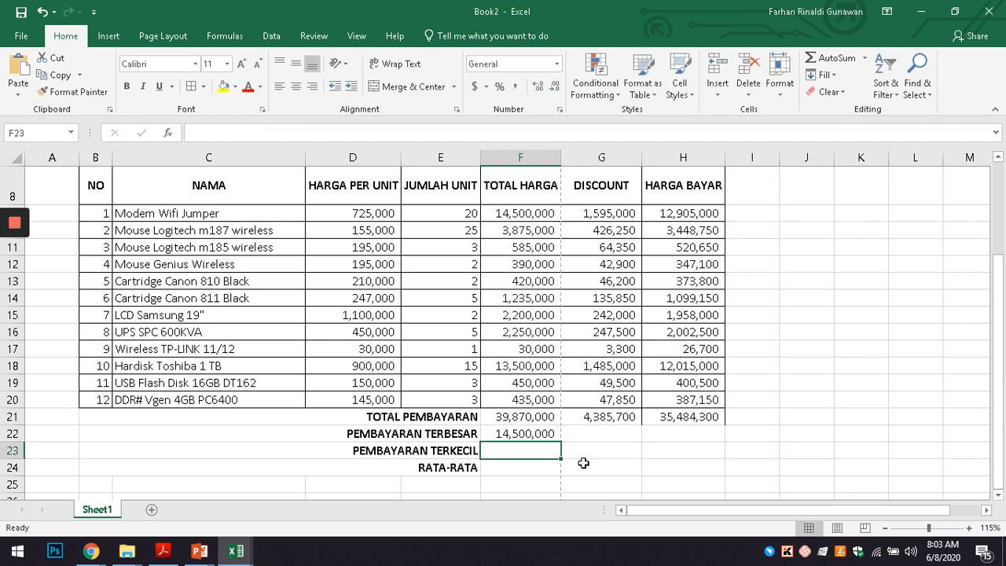
Step: Copy the MAX formula from F22 across to G22 and H22
click(512, 433)
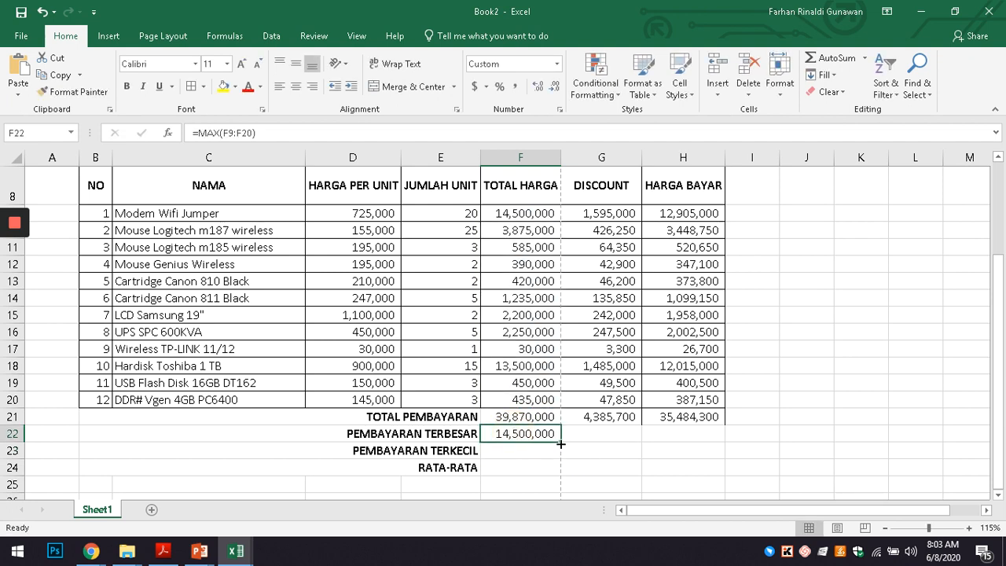
drag(560, 444, 695, 440)
click(770, 435)
click(521, 434)
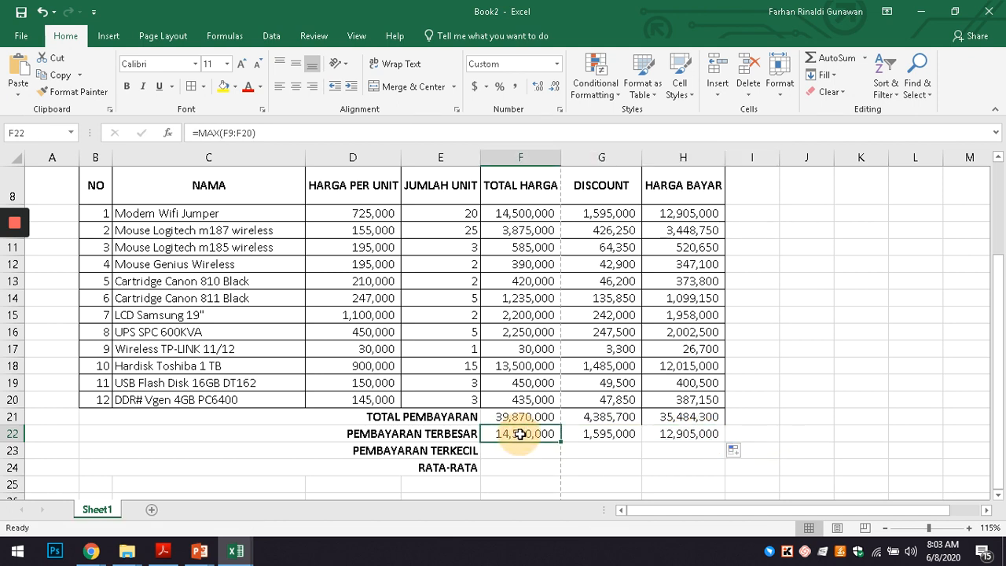
Step: Check the copied MAX formulas in G22 and H22, and enter =MIN(F9:F20) in F23 for PEMBAYARAN TERKECIL
click(617, 434)
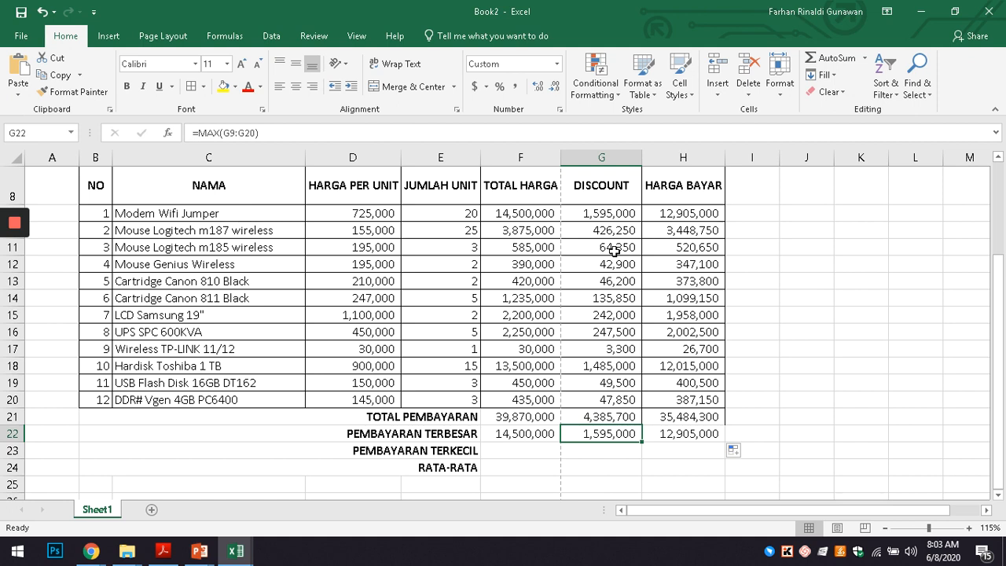
click(670, 434)
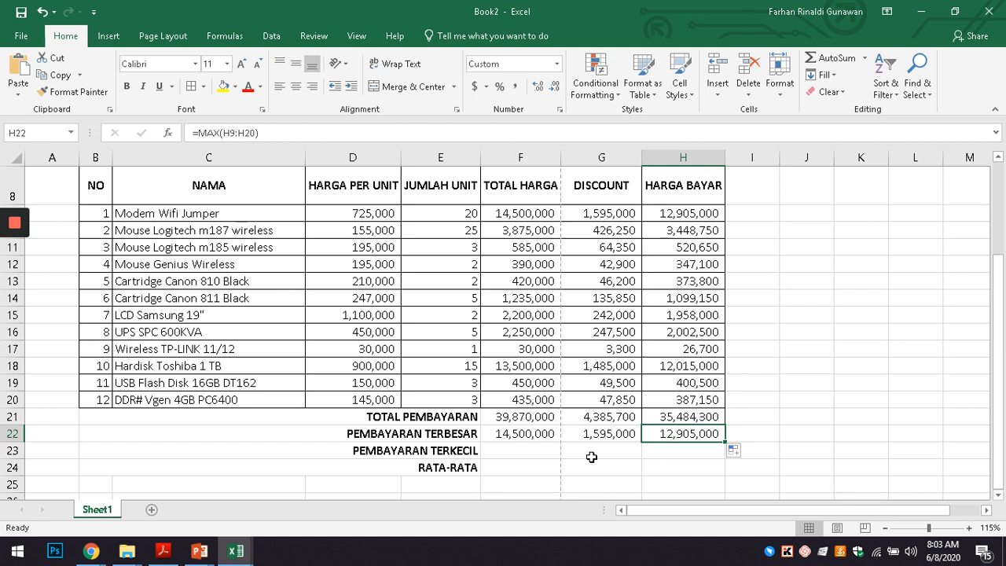
click(516, 452)
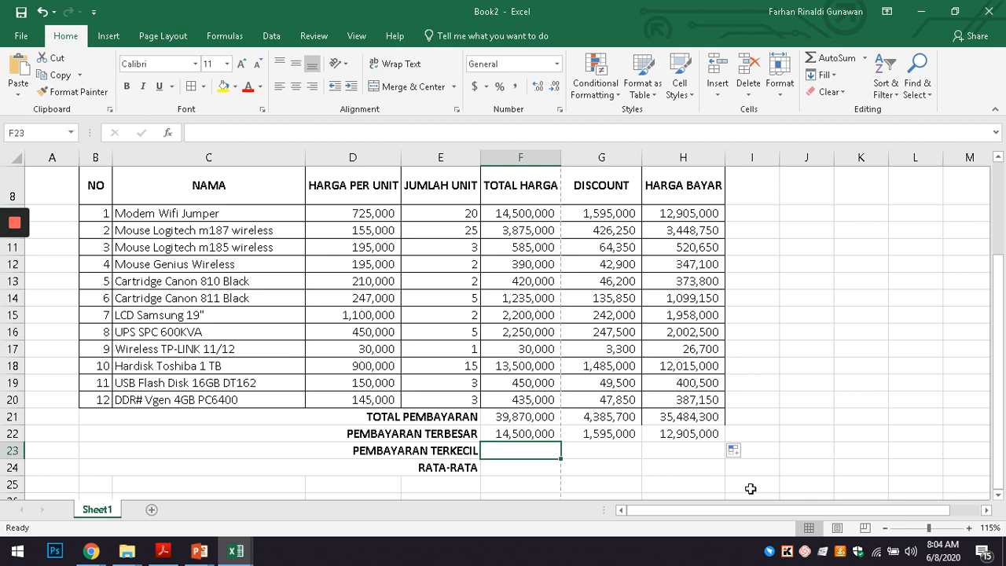
text(=MIN)
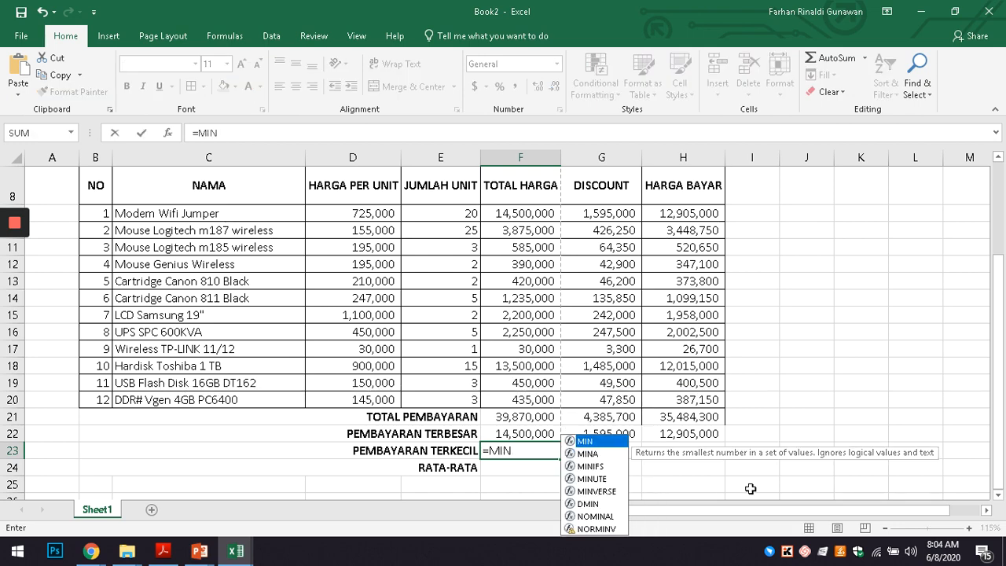
text(()
drag(524, 215, 512, 400)
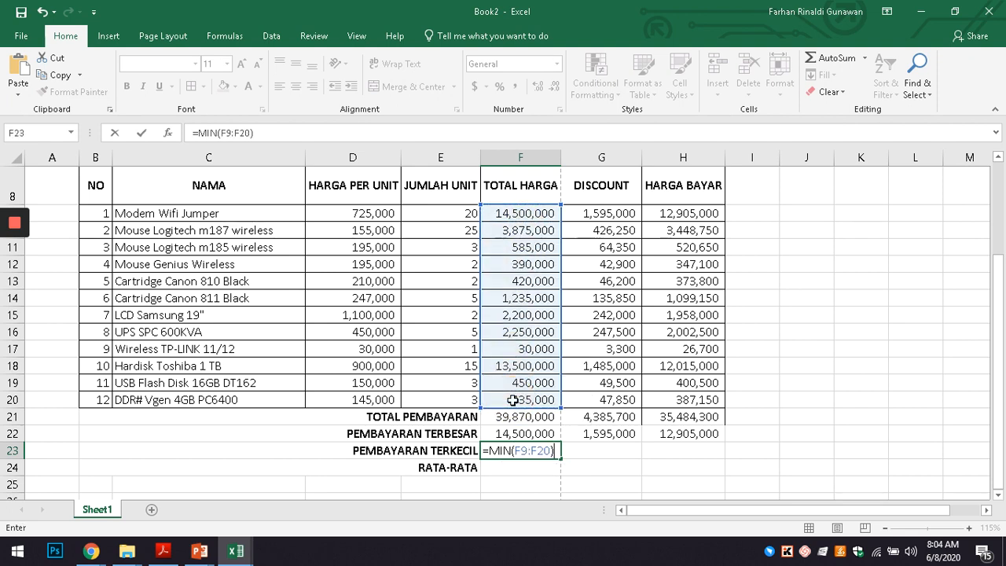
key(Return)
Step: Copy the MIN formula from F23 across to G23 and H23, and check the copy in G23
click(546, 456)
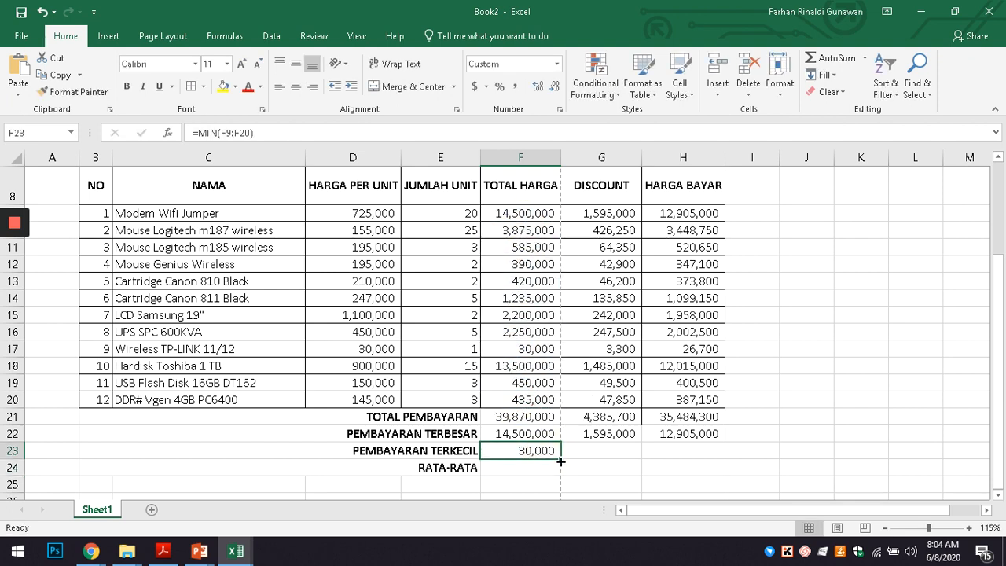
drag(559, 459, 693, 461)
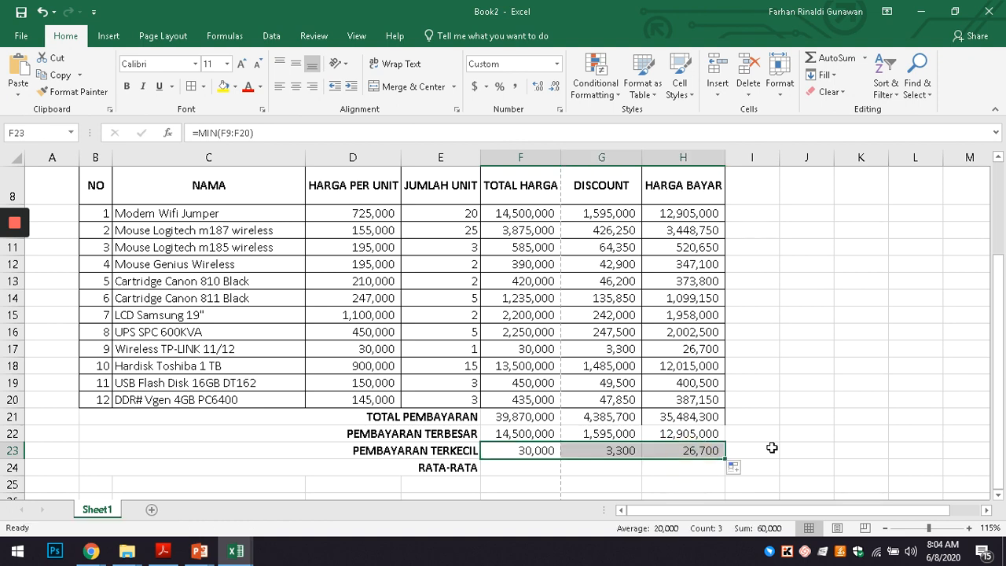
click(823, 437)
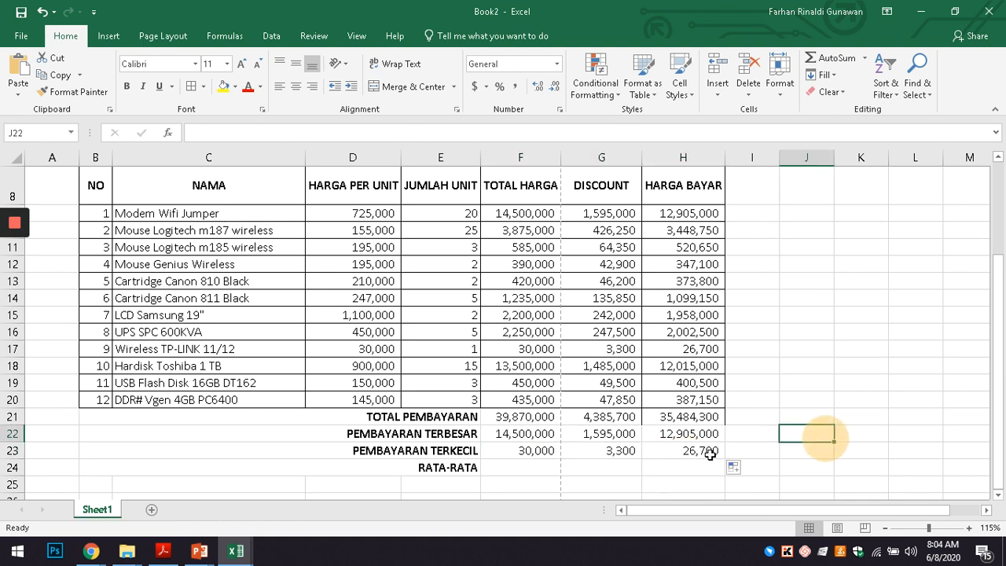
click(593, 455)
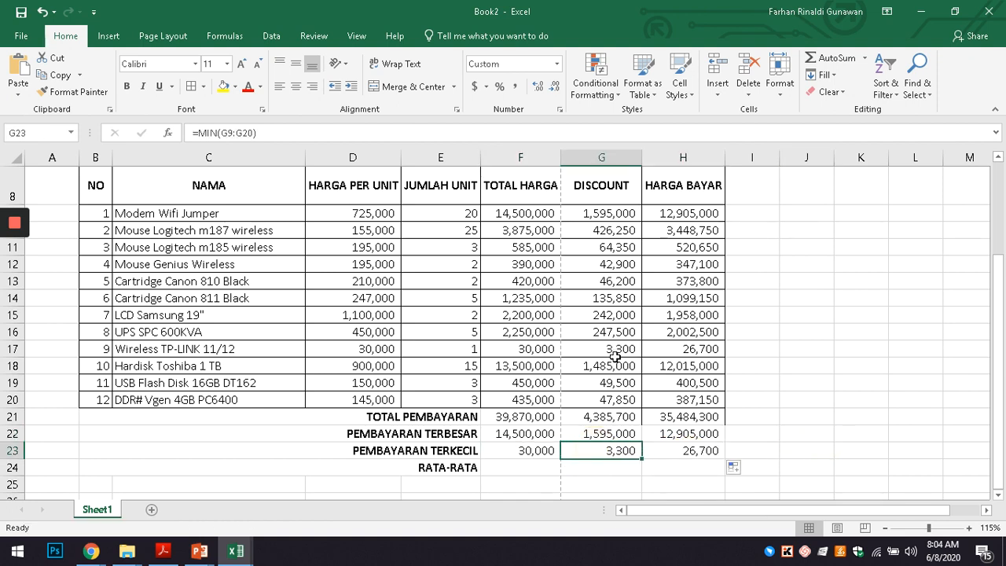
Step: Enter =AVERAGE(F9:F20) in F24 for the RATA-RATA row
click(510, 469)
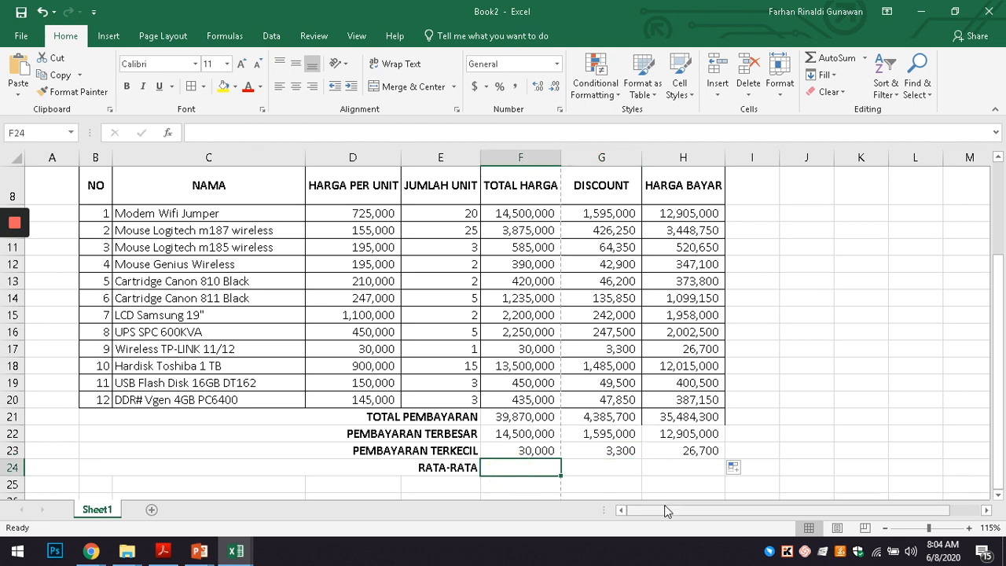
text(=AVE)
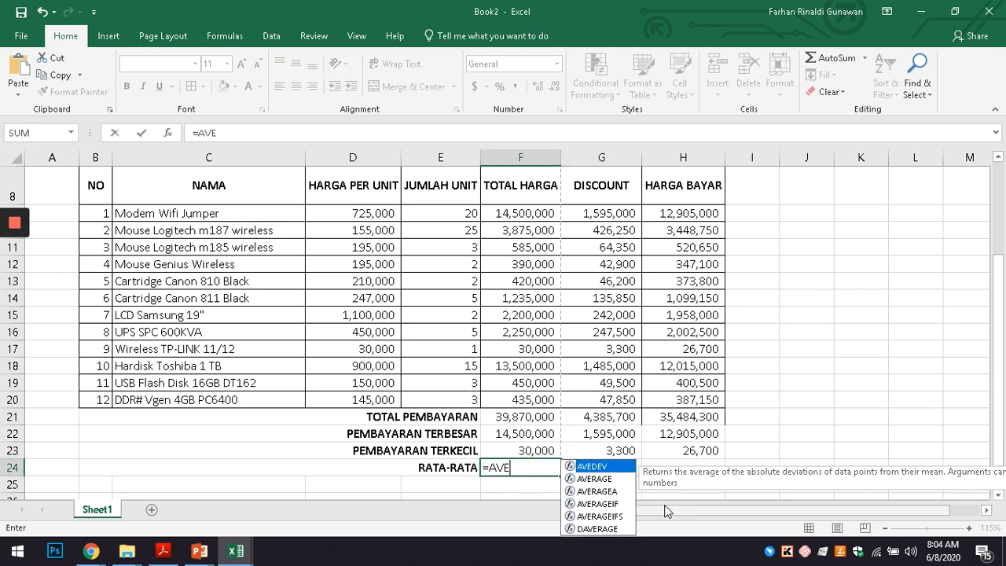
text(RAGE()
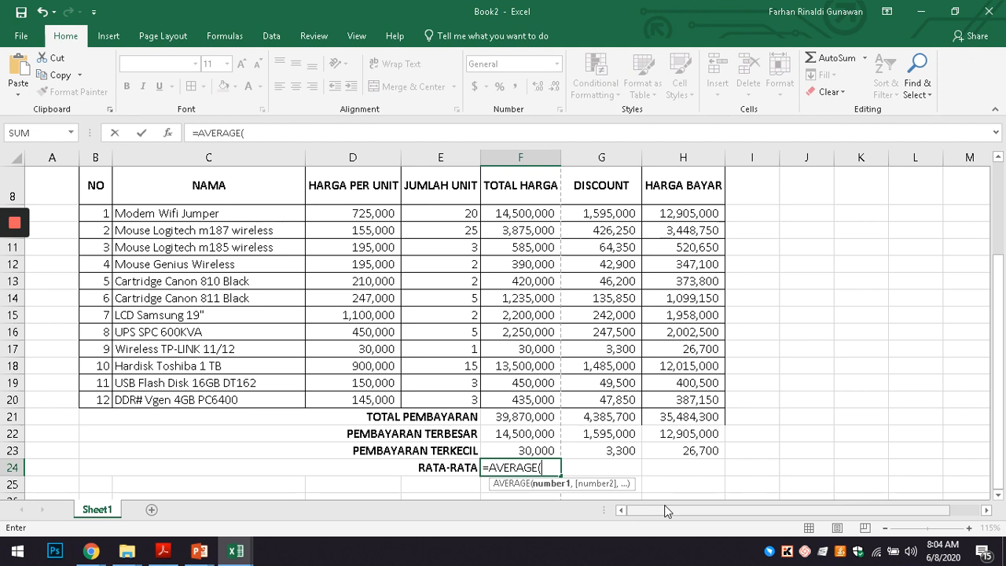
click(515, 214)
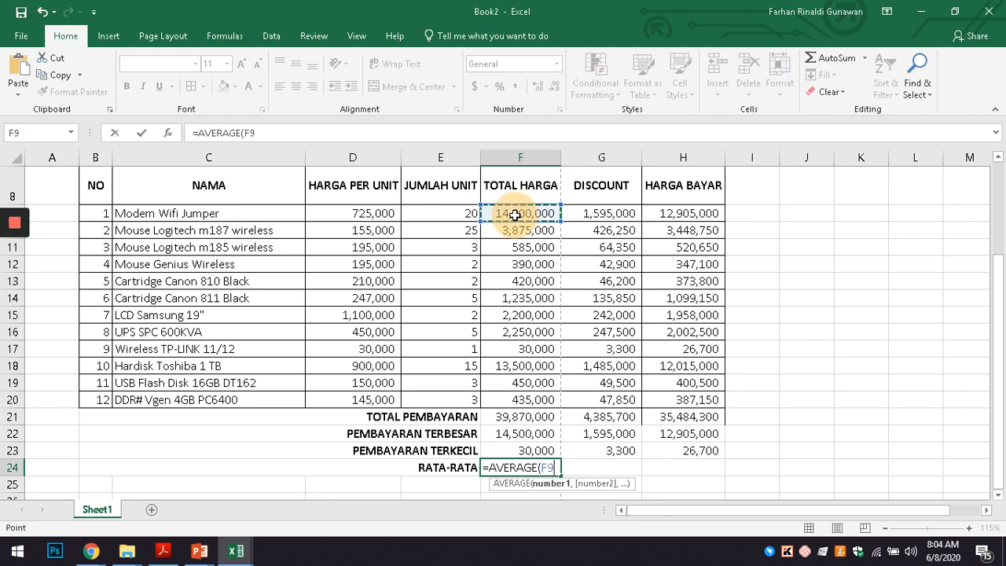
drag(514, 215, 513, 411)
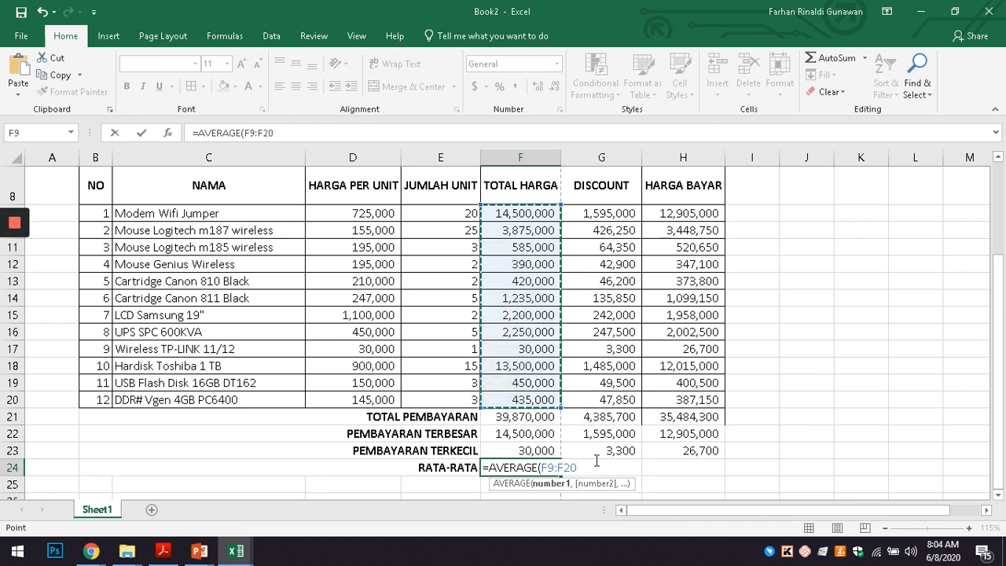
text())
key(Return)
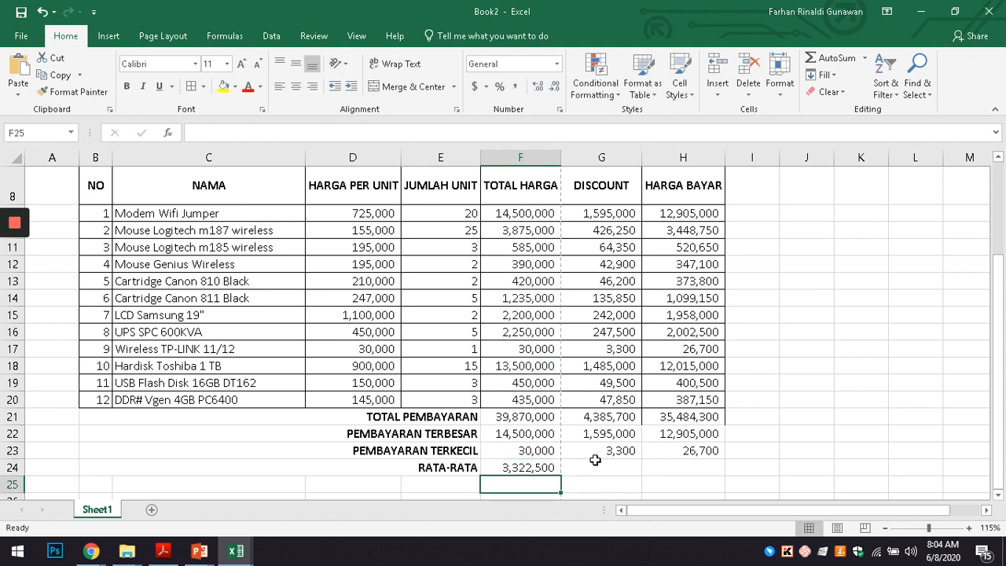
Step: Copy the AVERAGE formula from F24 across to G24 and H24
click(550, 469)
drag(560, 475, 700, 477)
click(799, 449)
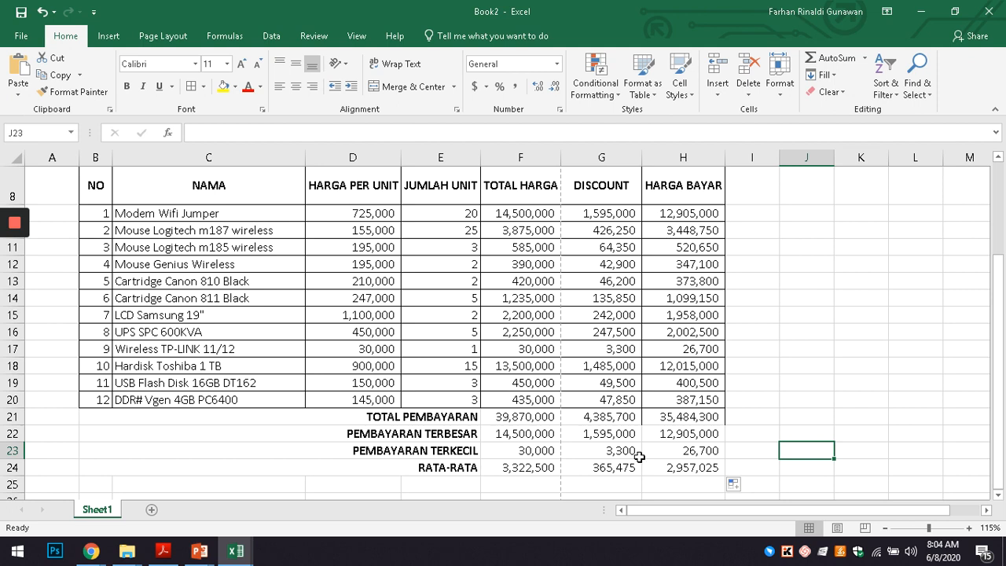
Step: Apply all borders to the four summary rows in B21:H24
drag(94, 416, 684, 469)
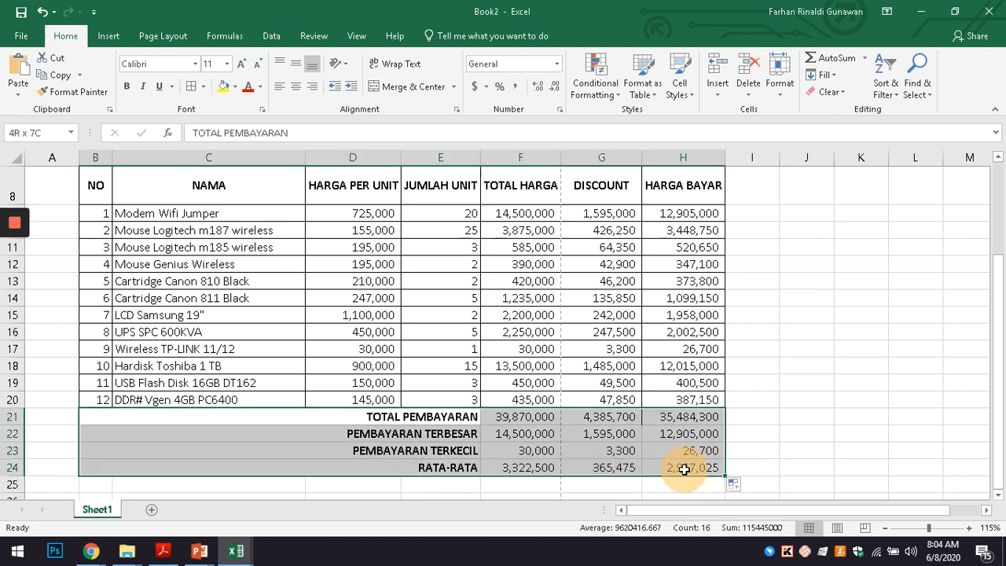
click(191, 86)
click(861, 398)
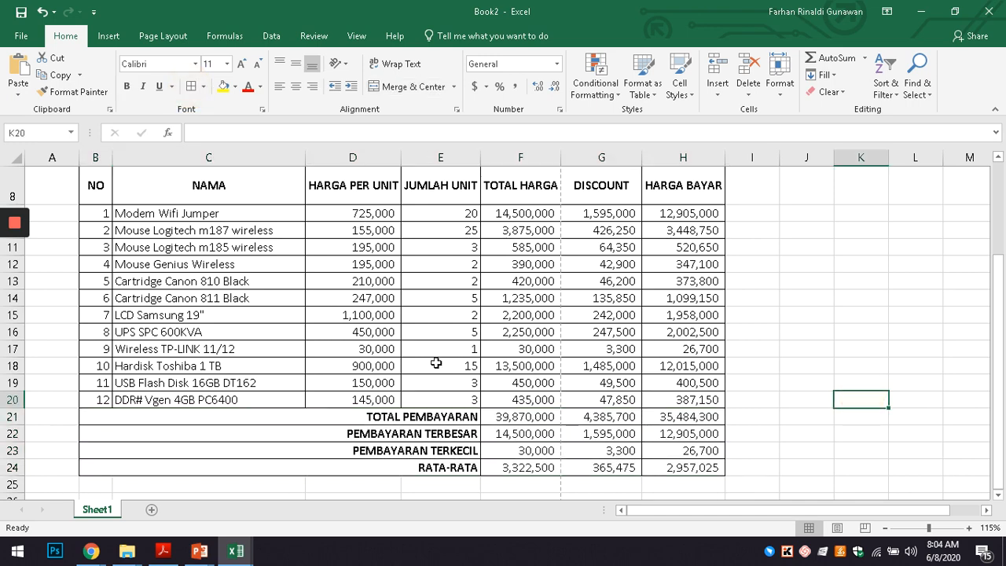
Step: Review the whole report in the worksheet and compare it with the Latihan1.pdf exercise in Adobe Acrobat Reader
scroll(434, 359, down, 1)
scroll(499, 357, down, 1)
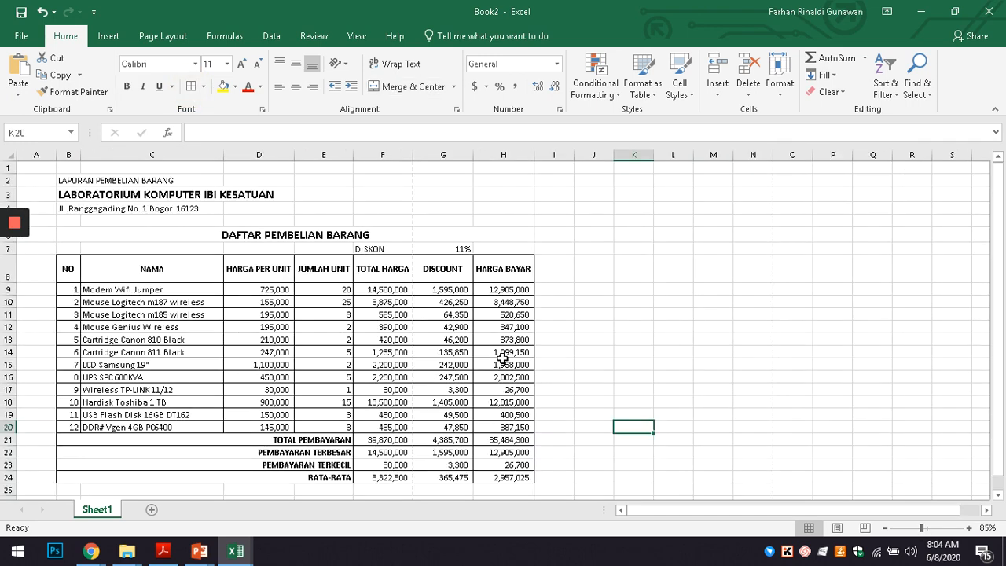
scroll(450, 377, up, 1)
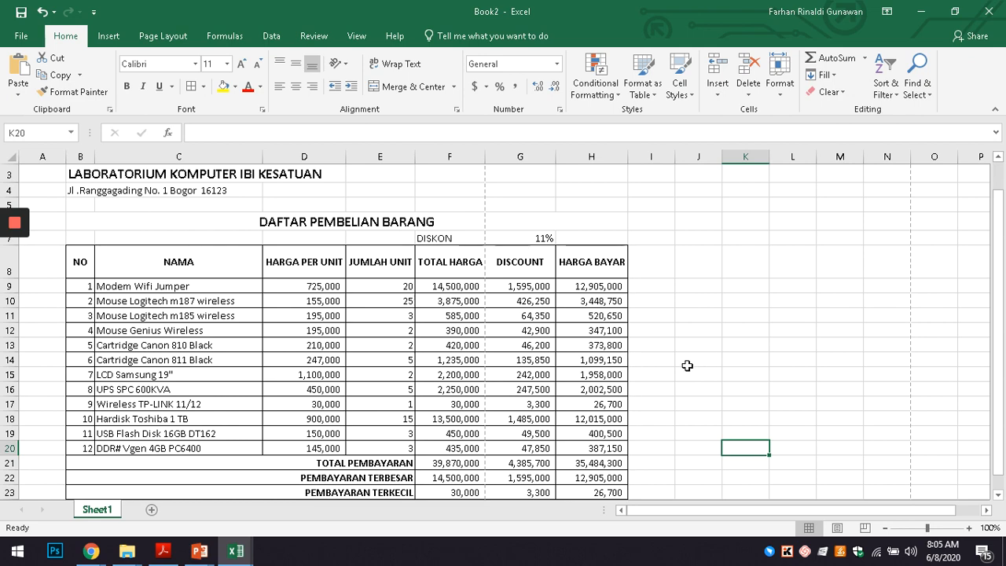
scroll(685, 362, down, 1)
scroll(606, 397, up, 1)
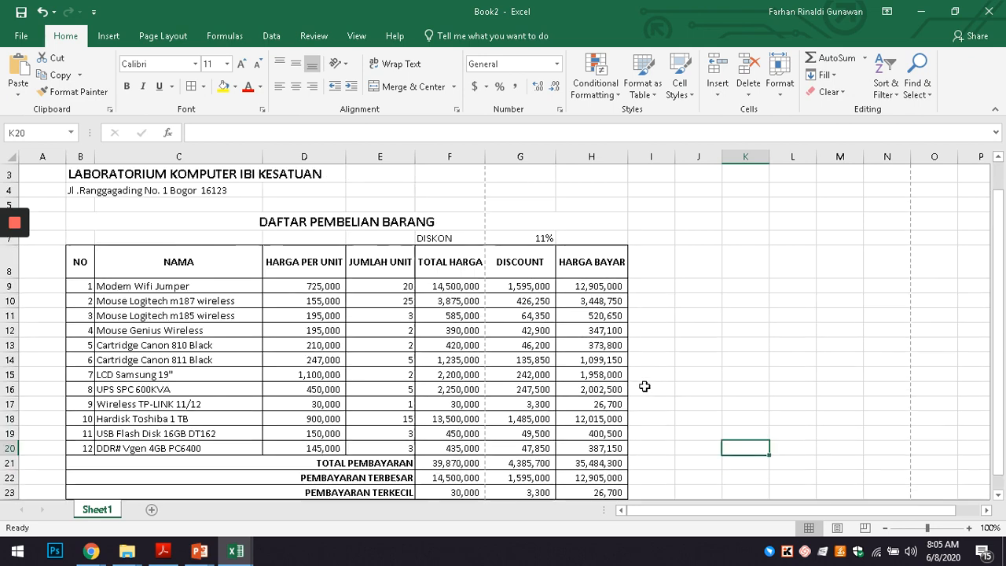
key(alt+Tab)
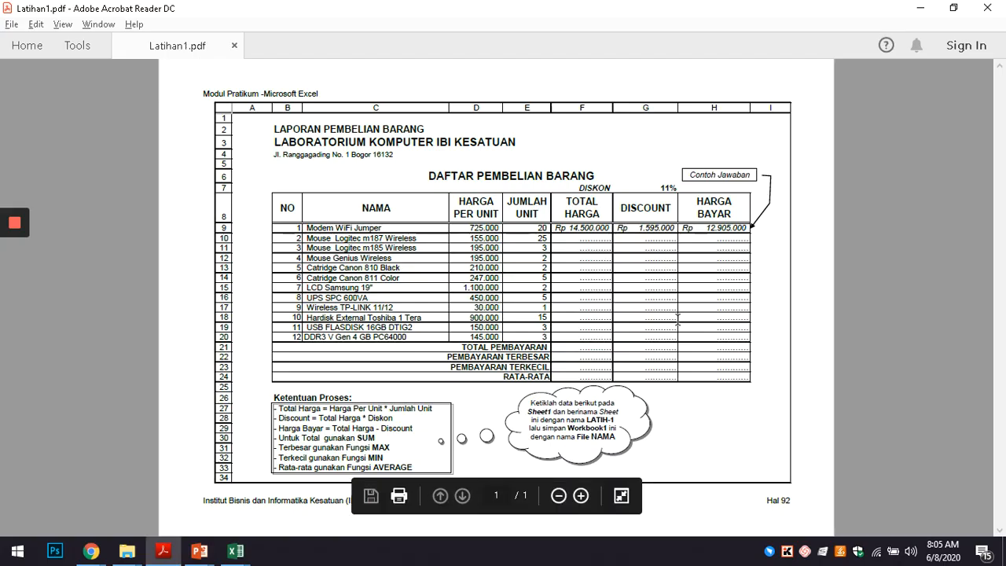
key(alt+Tab)
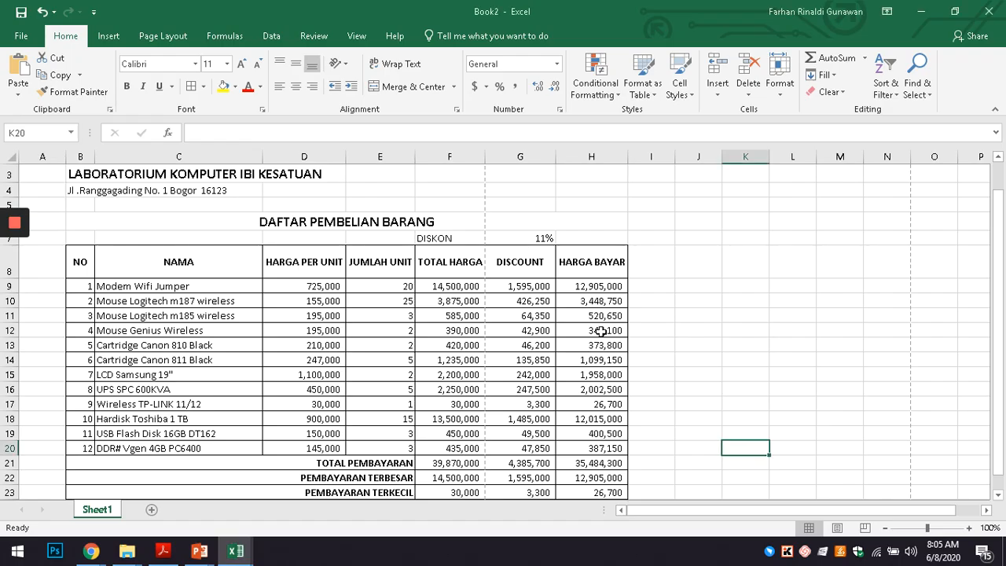
scroll(464, 346, up, 1)
scroll(464, 346, down, 1)
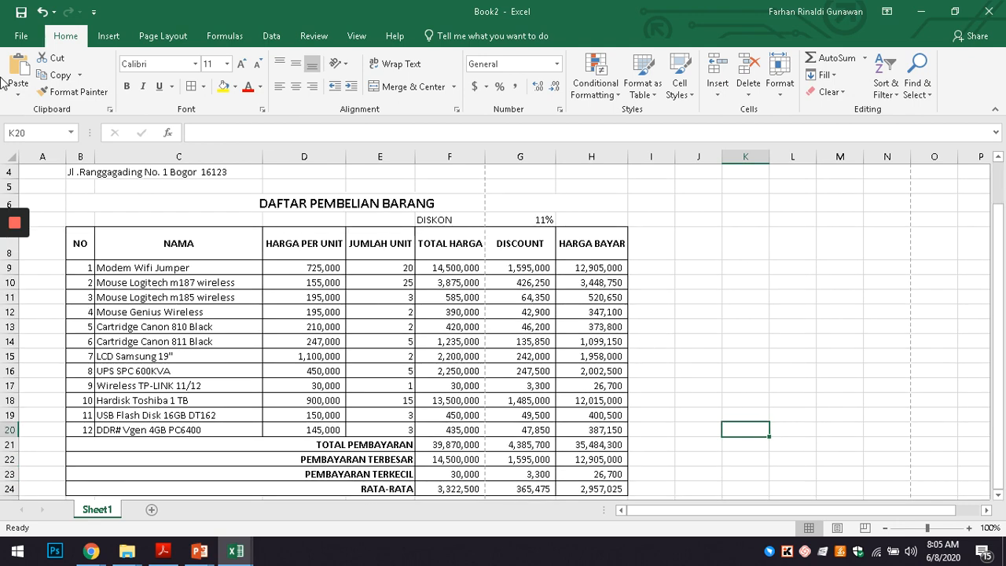
Step: Save the workbook as "Latih 1" in the DATA EXCEL folder on drive F:, in Excel Workbook format
click(20, 35)
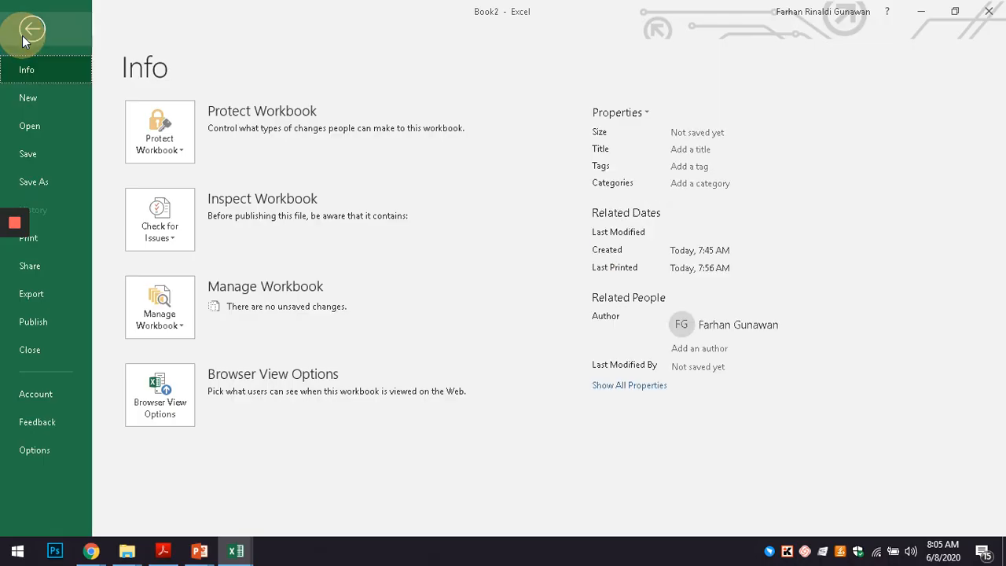
click(49, 150)
click(452, 174)
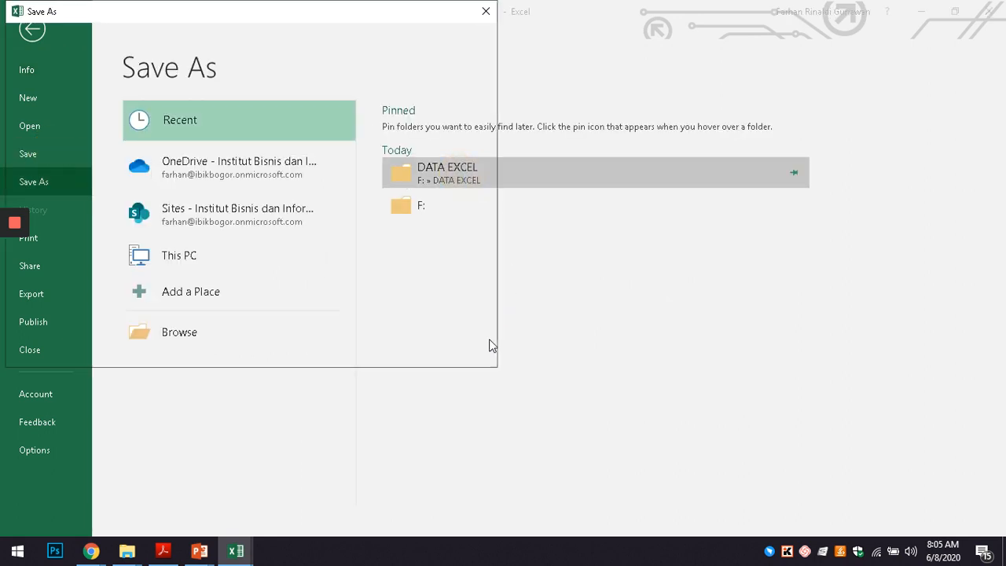
text(La)
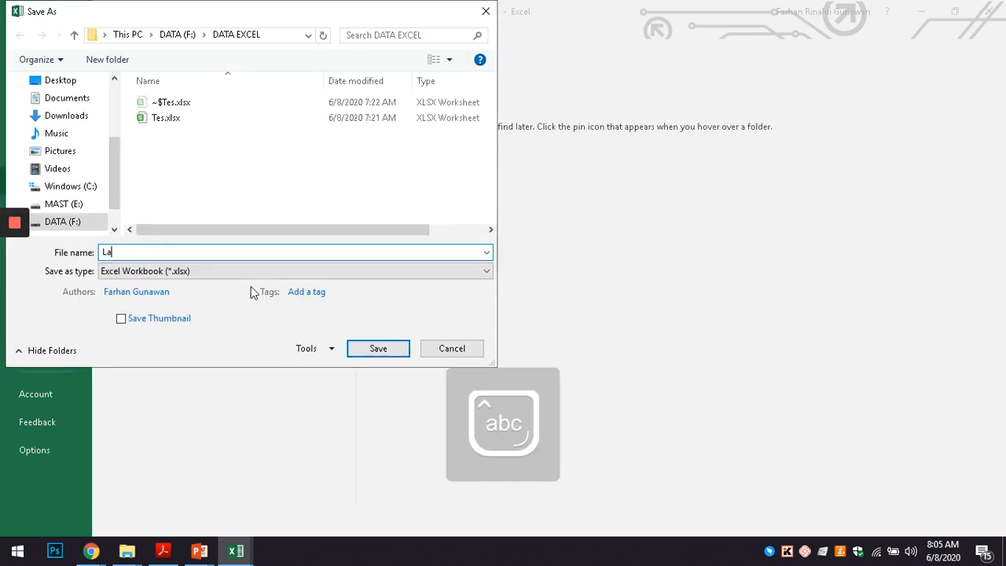
text(tih 1)
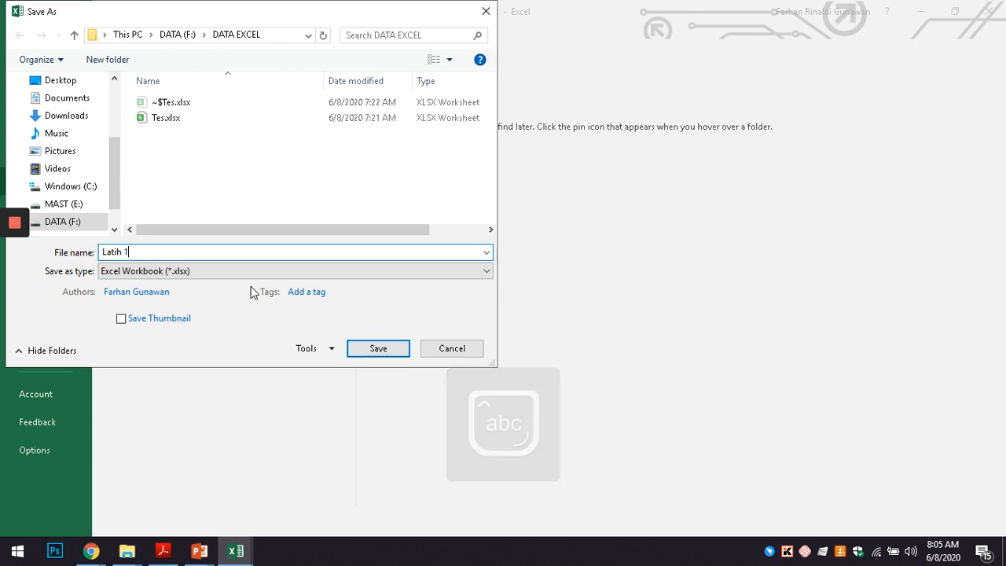
click(393, 350)
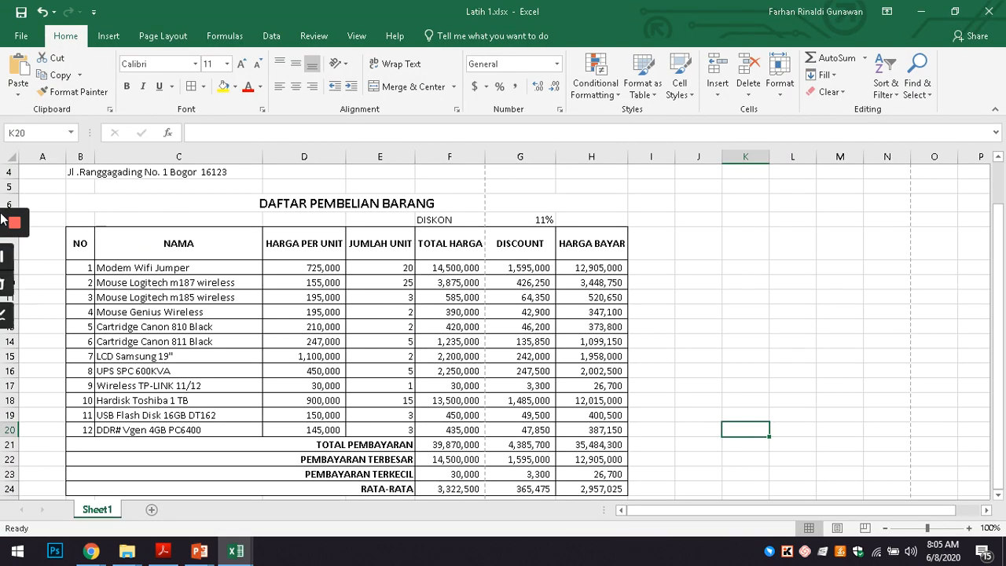